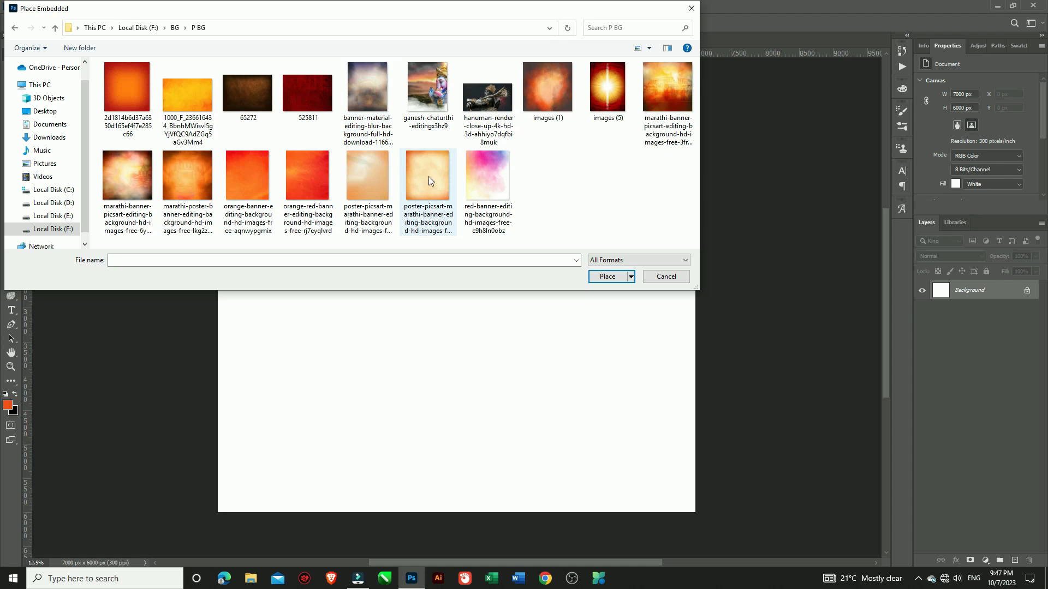
- Place the poster-picsart-marathi background image ending in subdlzsib8, scale it to 240%, and align its top edge so it covers the canvas
left_click(429, 176)
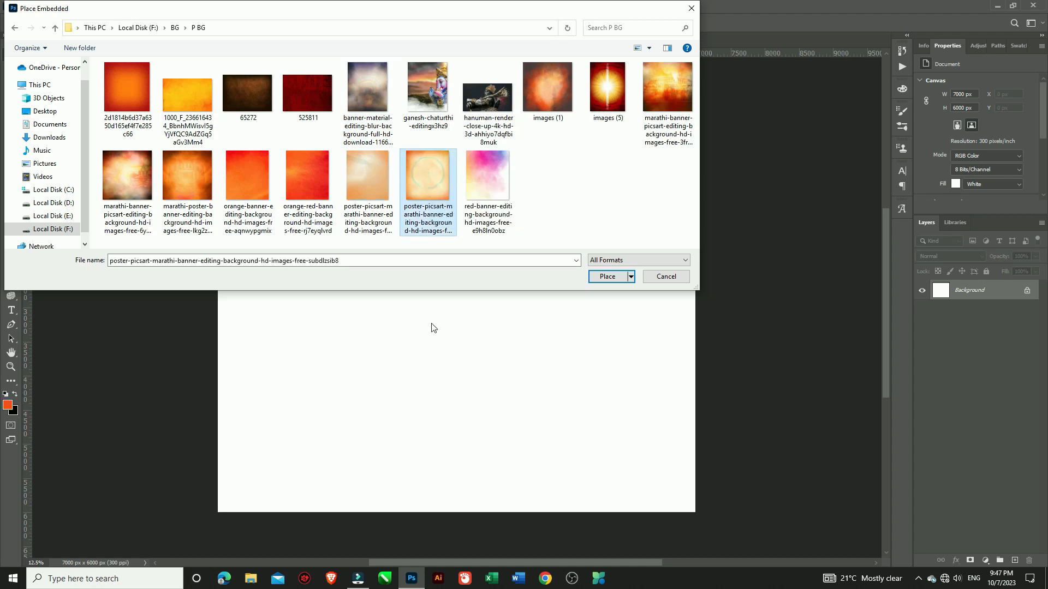
left_click(605, 276)
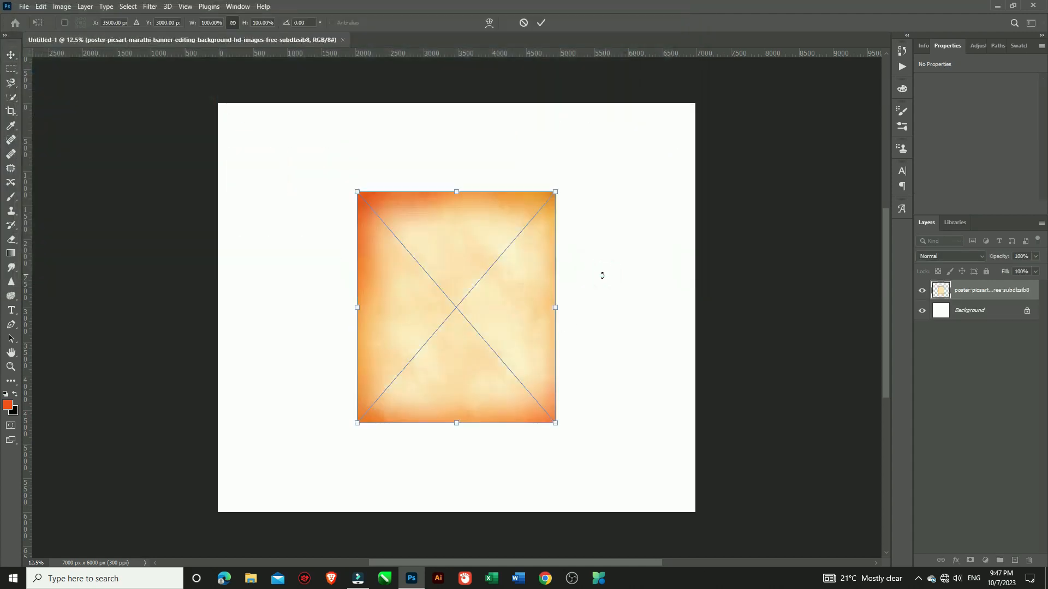
left_click_drag(471, 252, 332, 164)
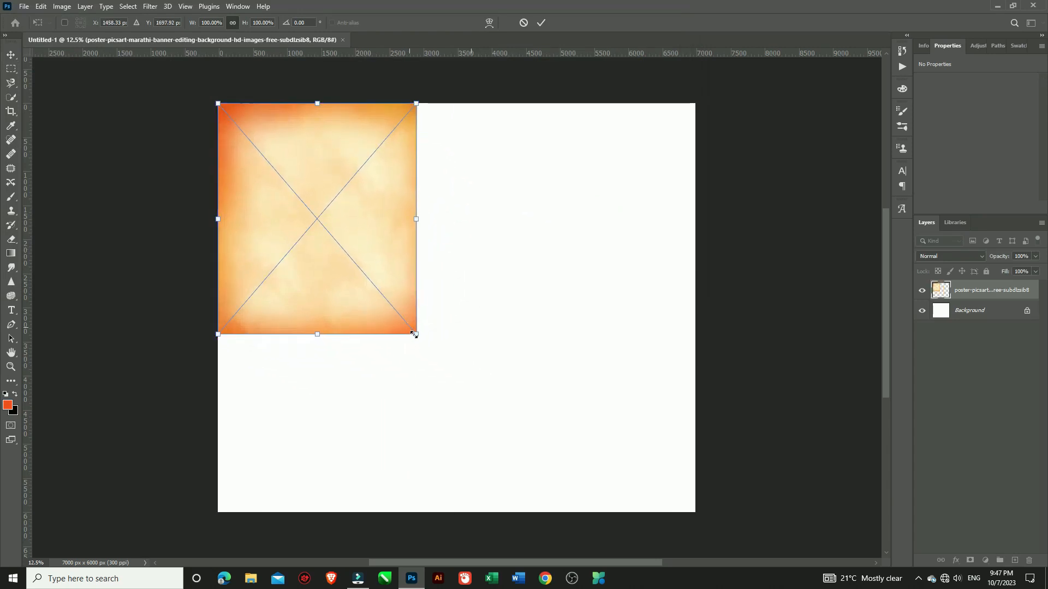
left_click_drag(417, 335, 603, 490)
left_click_drag(569, 307, 696, 321)
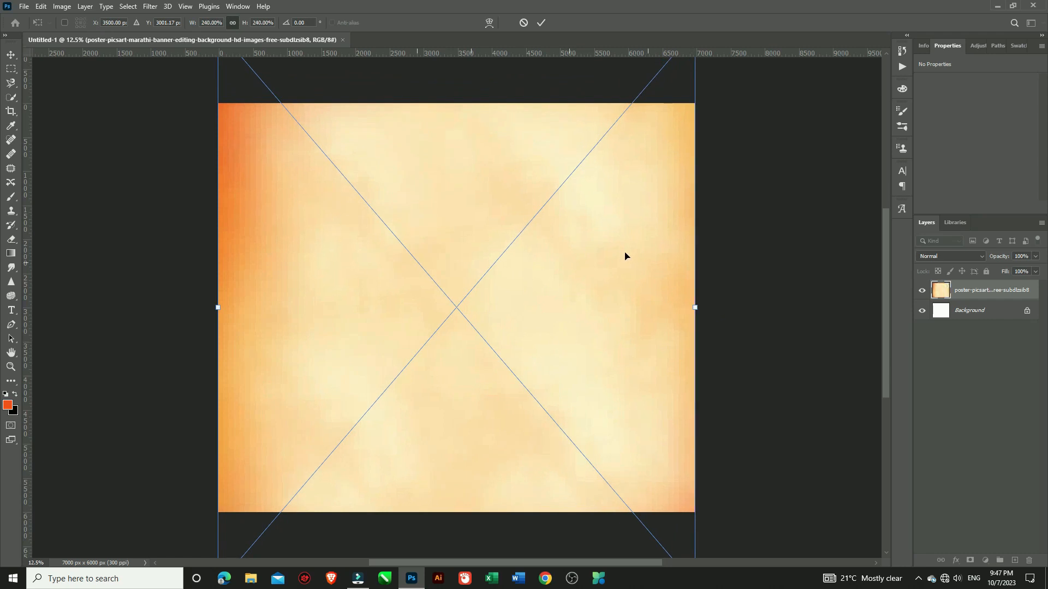
left_click_drag(608, 251, 609, 320)
left_click(542, 22)
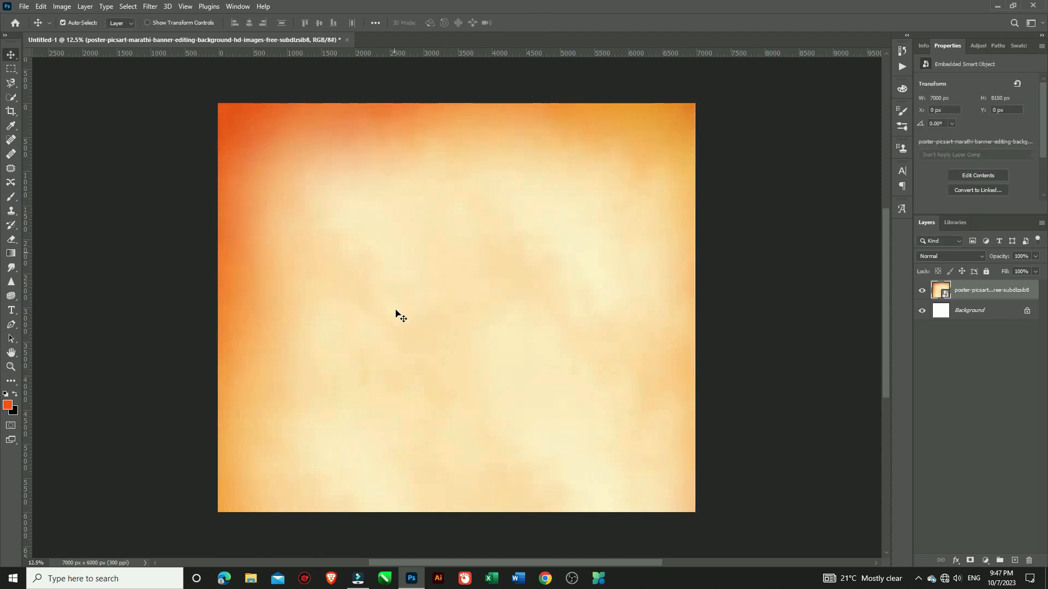
- Add a new empty layer above the placed background image and apply the Add Noise filter to that image
left_click(1015, 561)
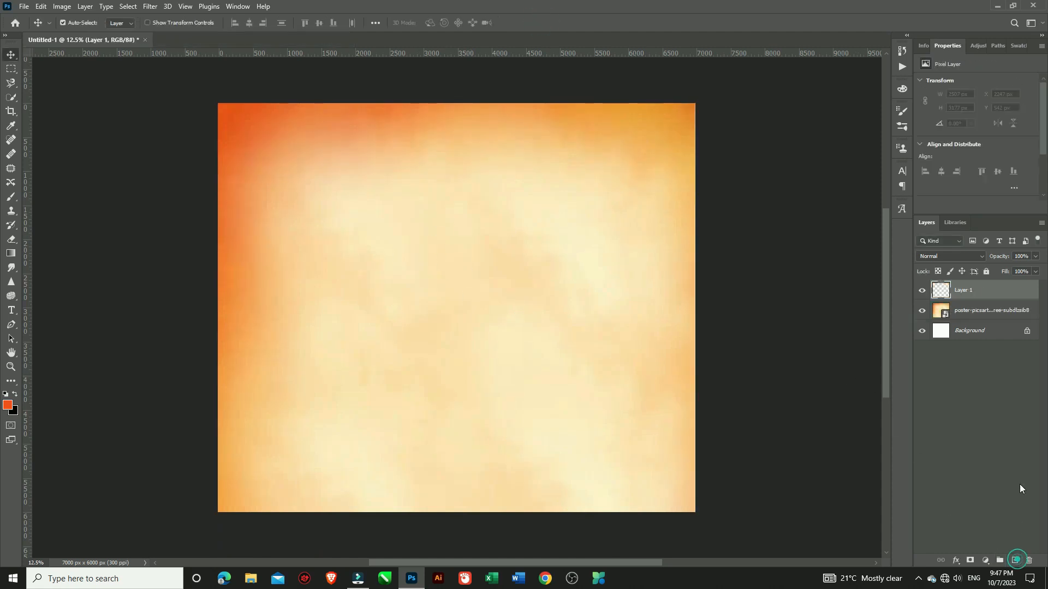
left_click(968, 312)
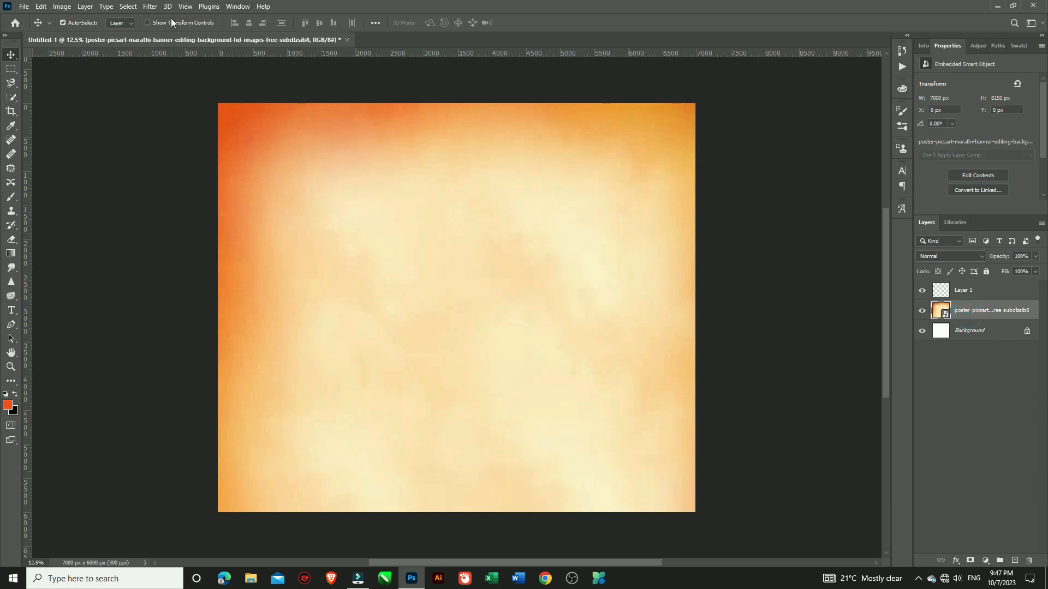
left_click(150, 6)
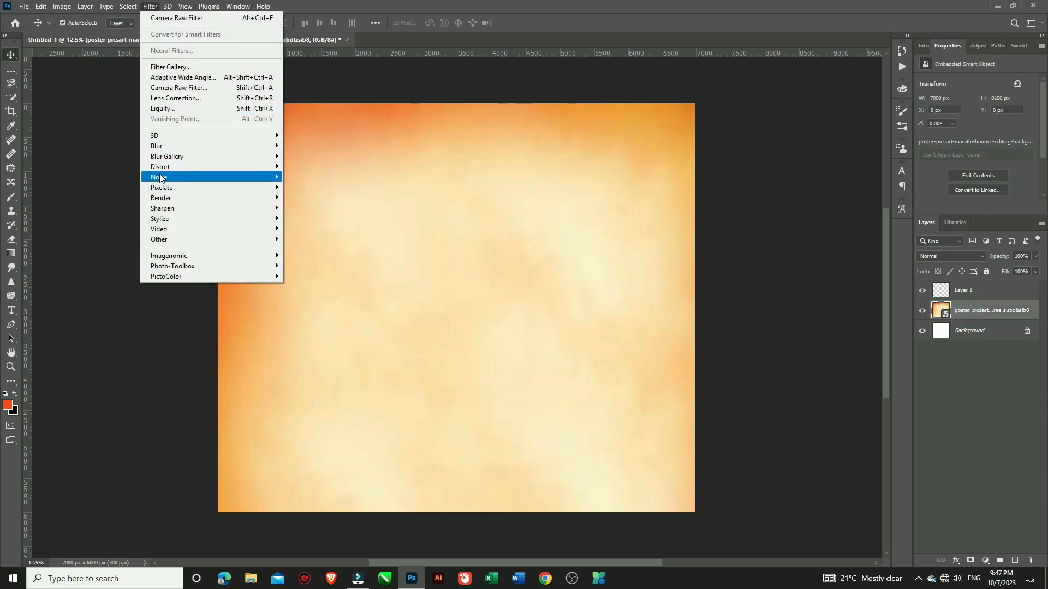
mouse_move(221, 179)
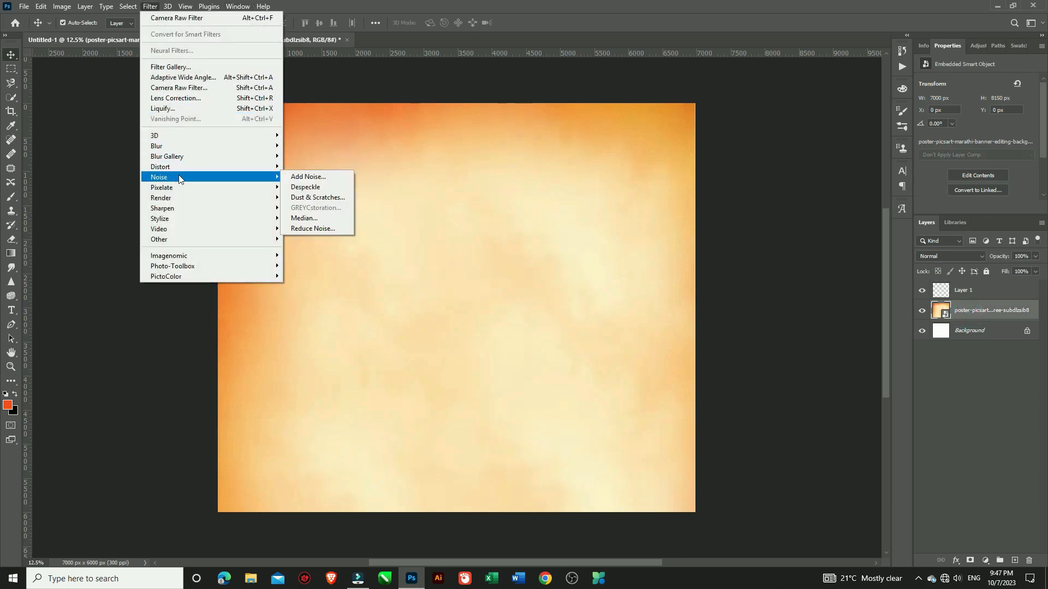
left_click(306, 176)
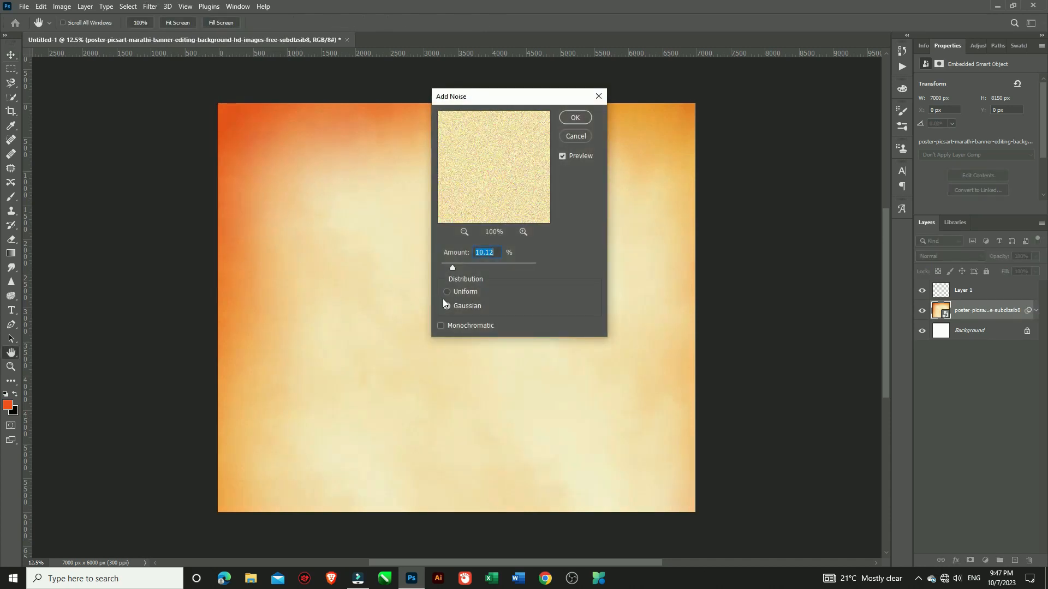
left_click_drag(453, 267, 457, 267)
left_click_drag(459, 267, 454, 267)
left_click(573, 118)
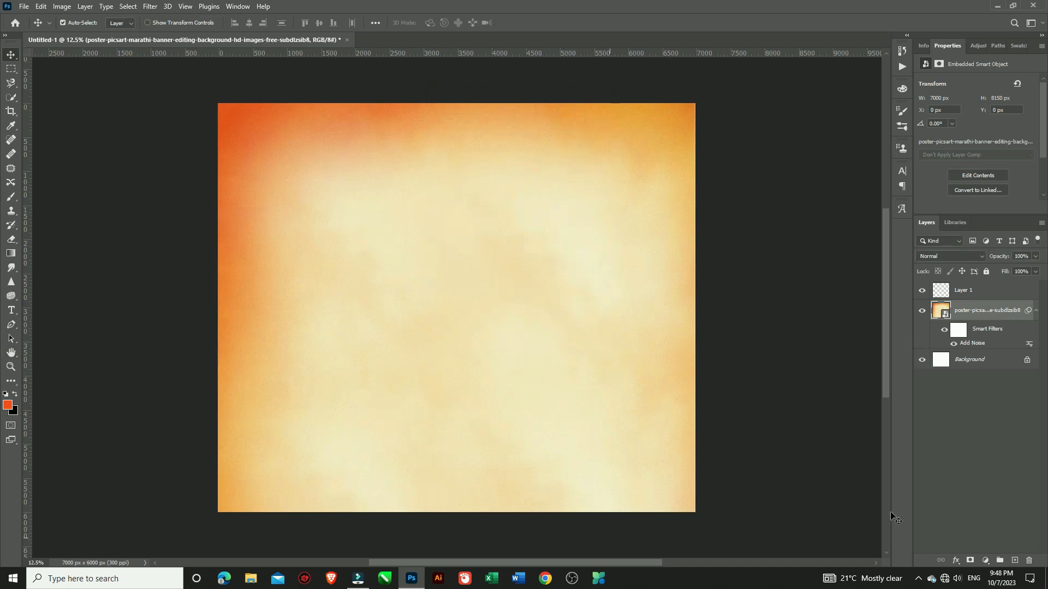
- Place the embedded image JAI MATA DI PNG from the NEW VIDEO folder in Pictures onto the empty Layer 1
left_click(988, 294)
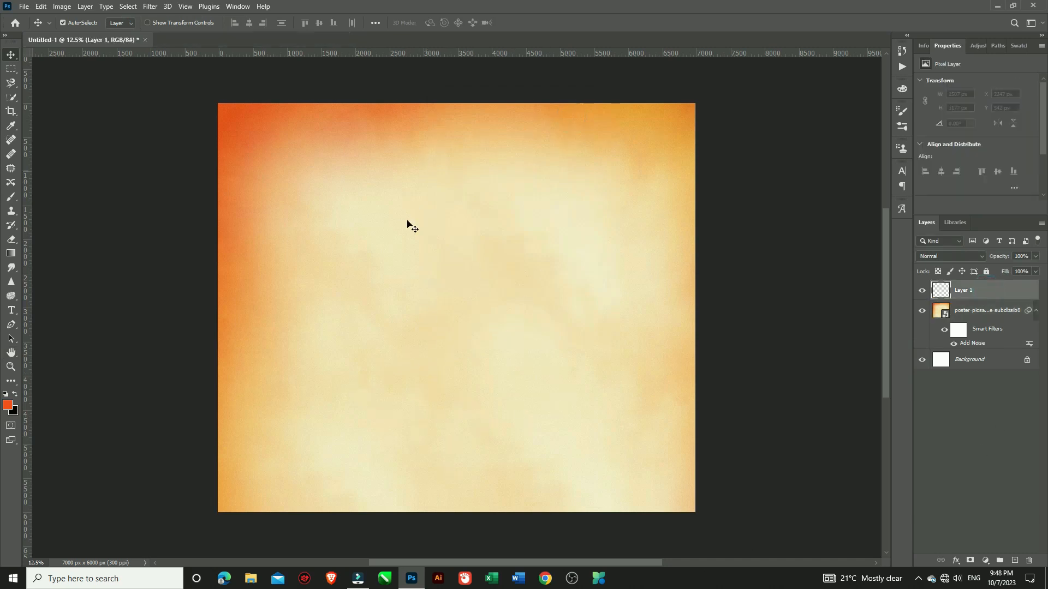
left_click(24, 6)
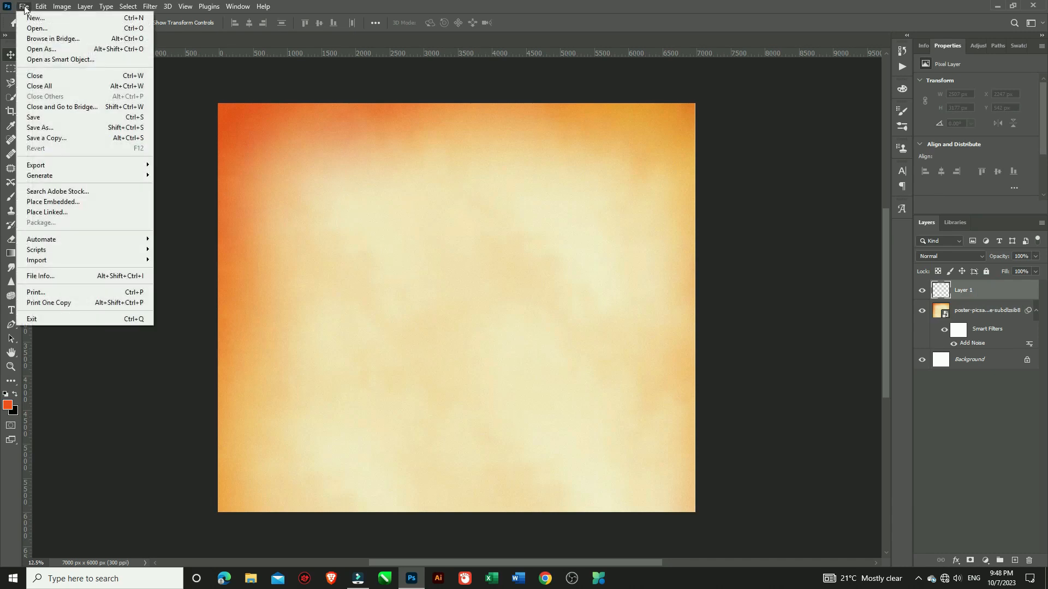
left_click(50, 203)
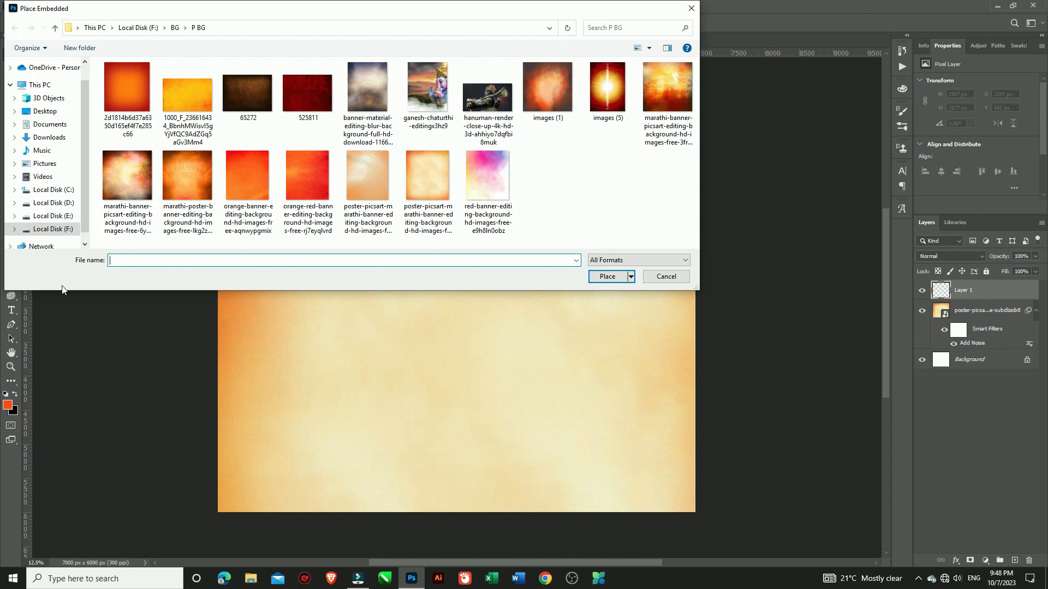
left_click(42, 165)
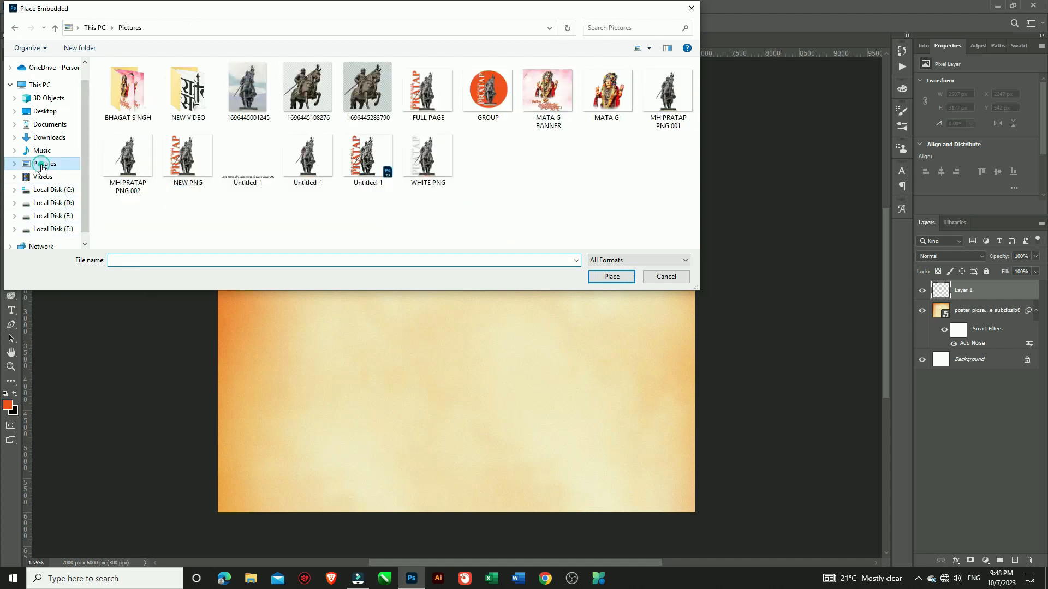
double_click(126, 90)
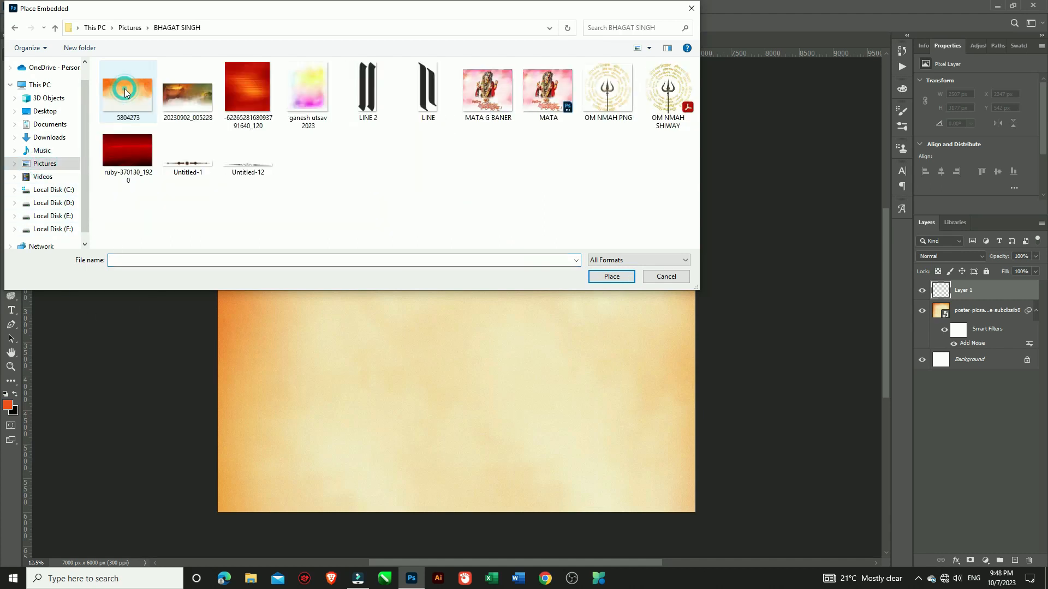
left_click(15, 28)
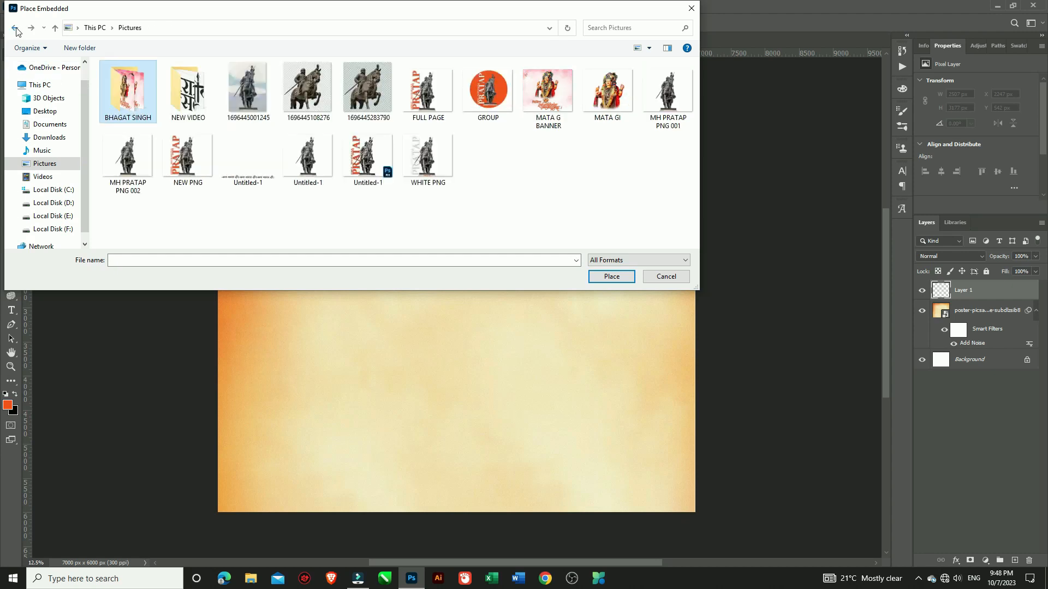
double_click(187, 95)
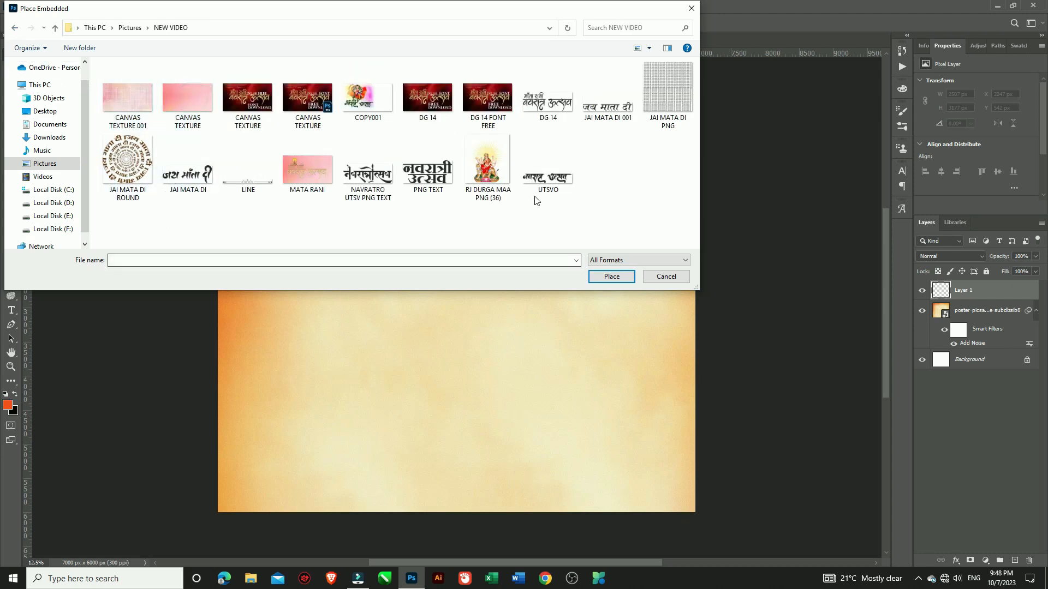
left_click(663, 83)
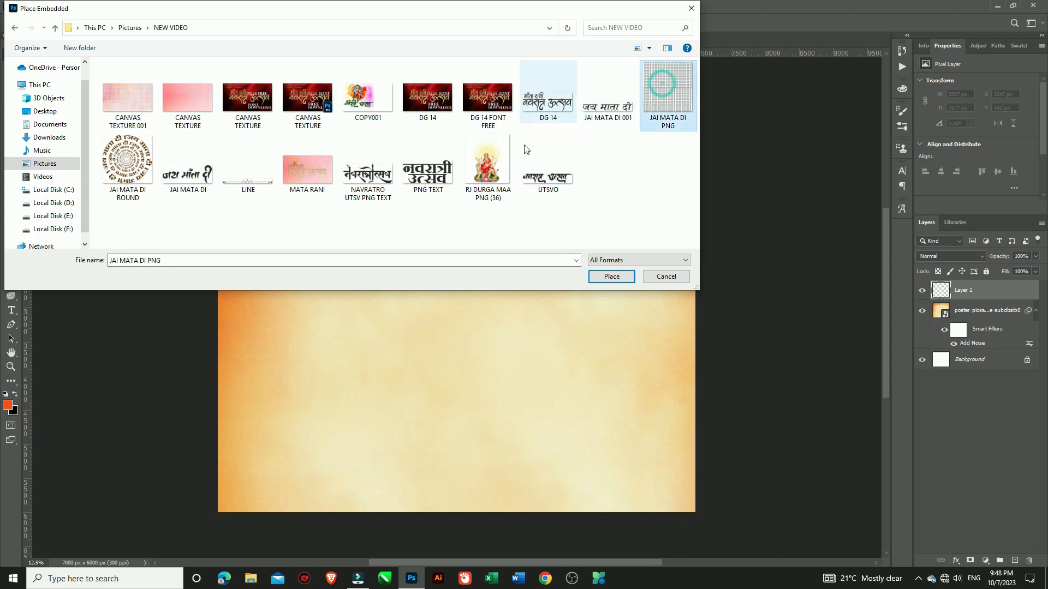
left_click(611, 277)
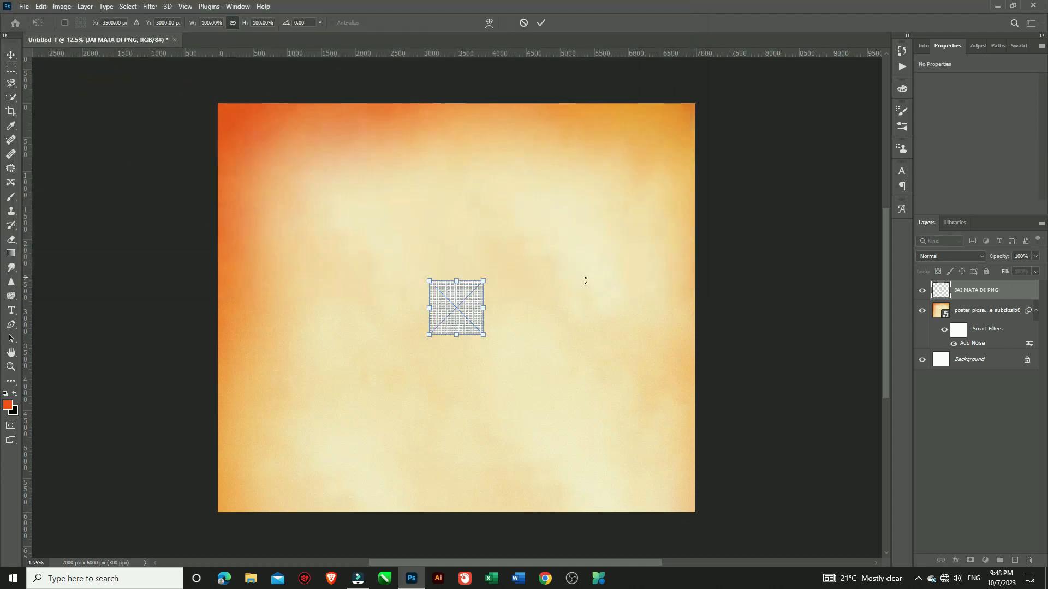
- Scale the placed text pattern to 875% and align it with the canvas's top and side edges so it covers the canvas
left_click_drag(483, 336, 620, 517)
left_click_drag(429, 281, 247, 98)
left_click_drag(401, 181, 384, 199)
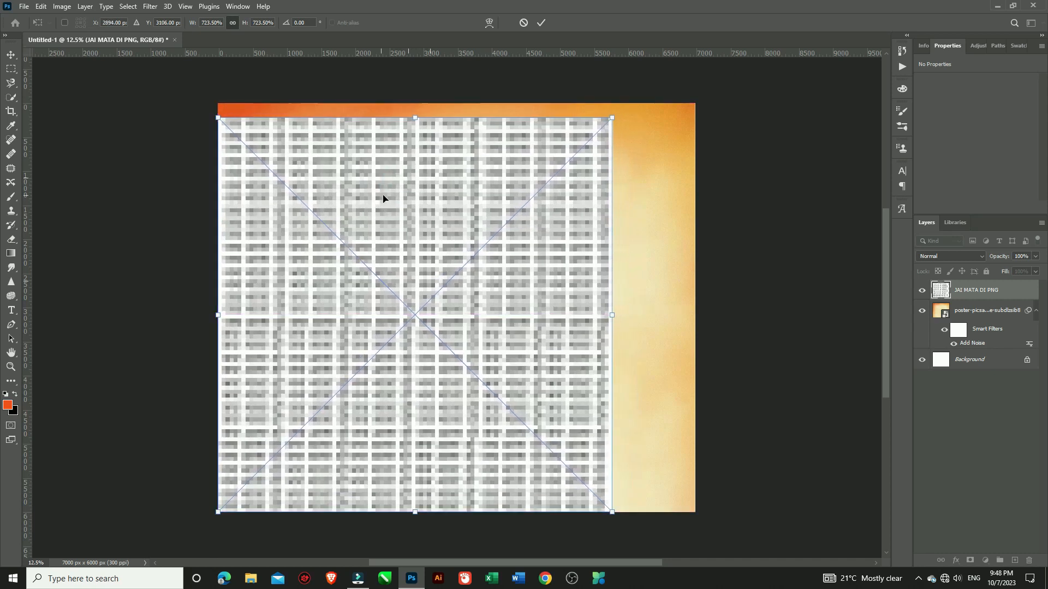
left_click_drag(613, 314, 695, 299)
left_click_drag(502, 274, 503, 295)
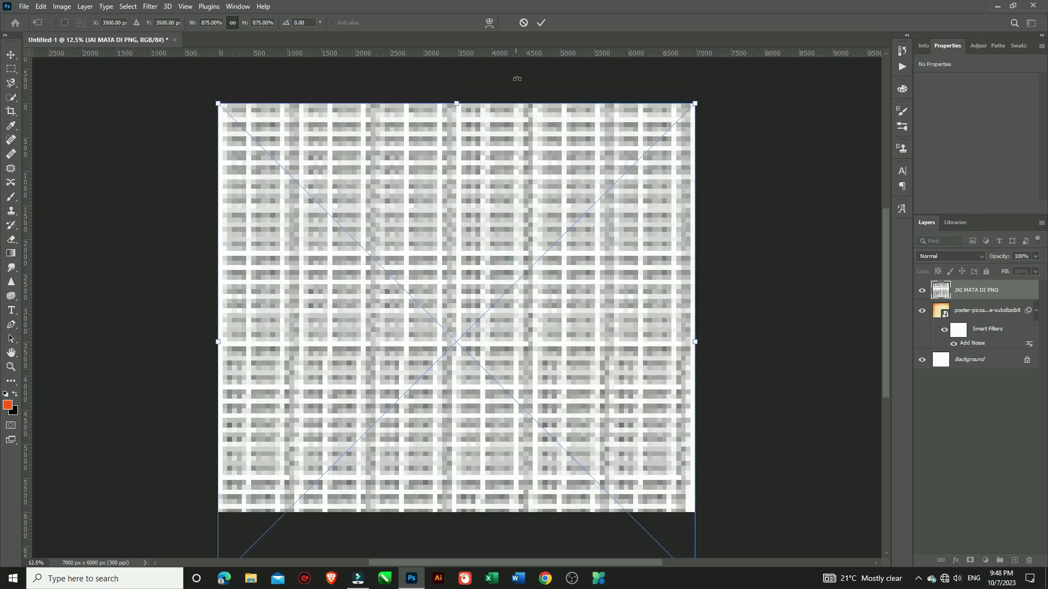
left_click(539, 23)
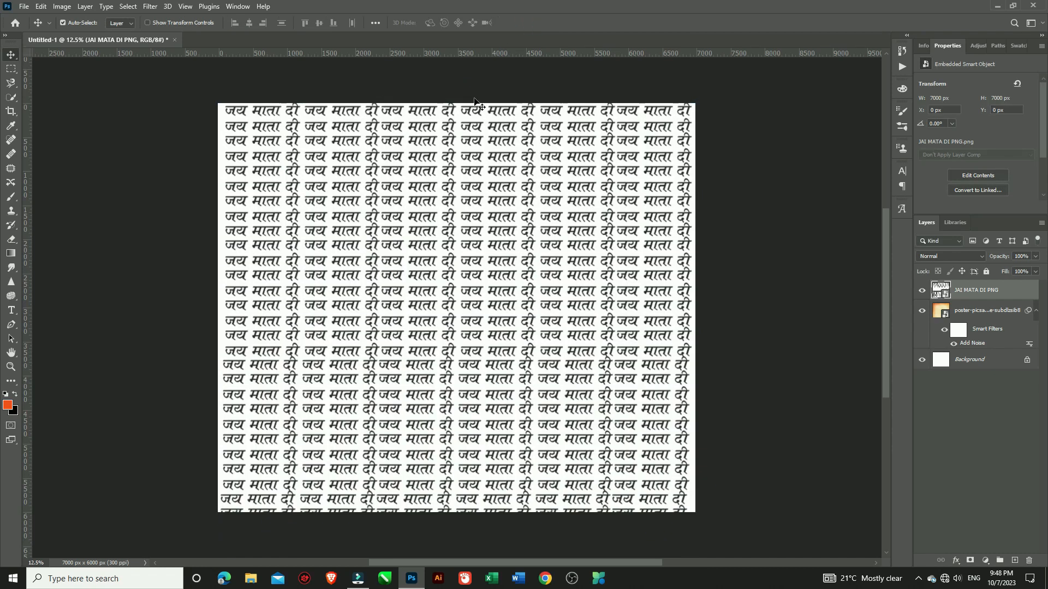
- Set the text pattern layer's blend mode to Screen and its opacity to 9%
left_click(980, 254)
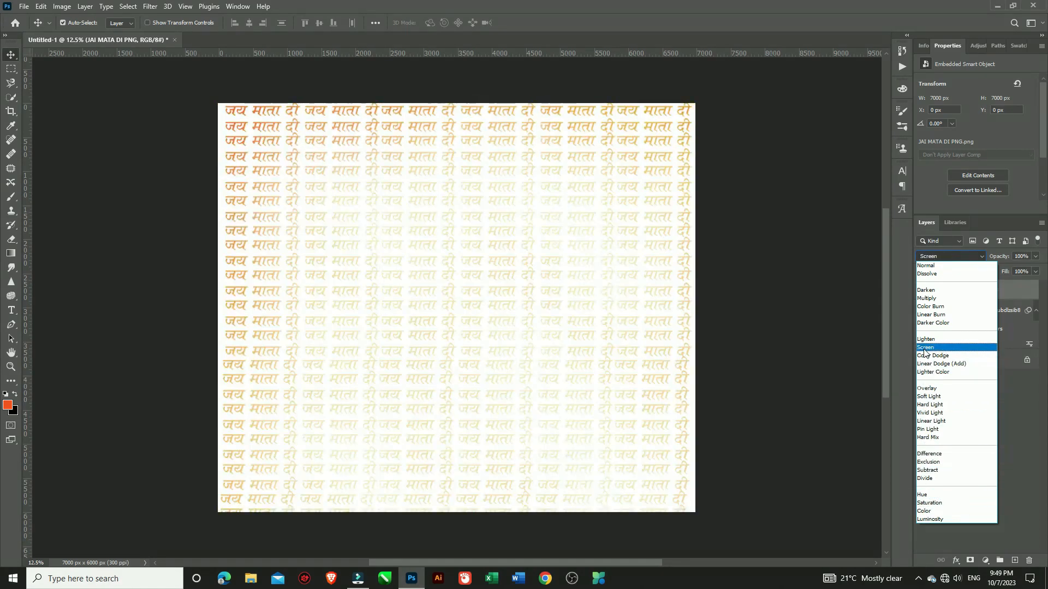
left_click(925, 348)
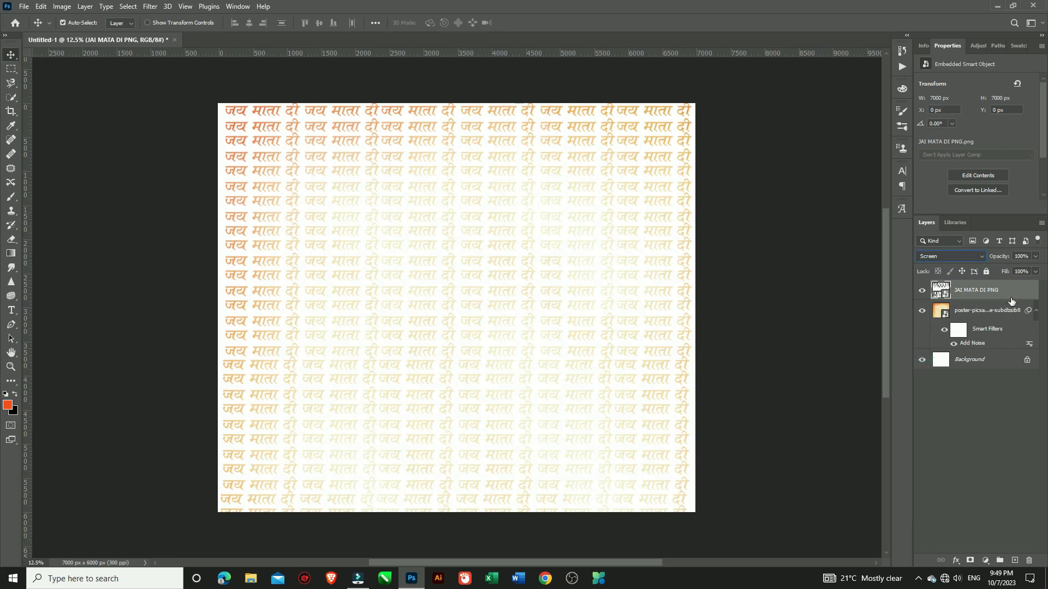
left_click(1036, 256)
left_click_drag(1038, 269, 991, 269)
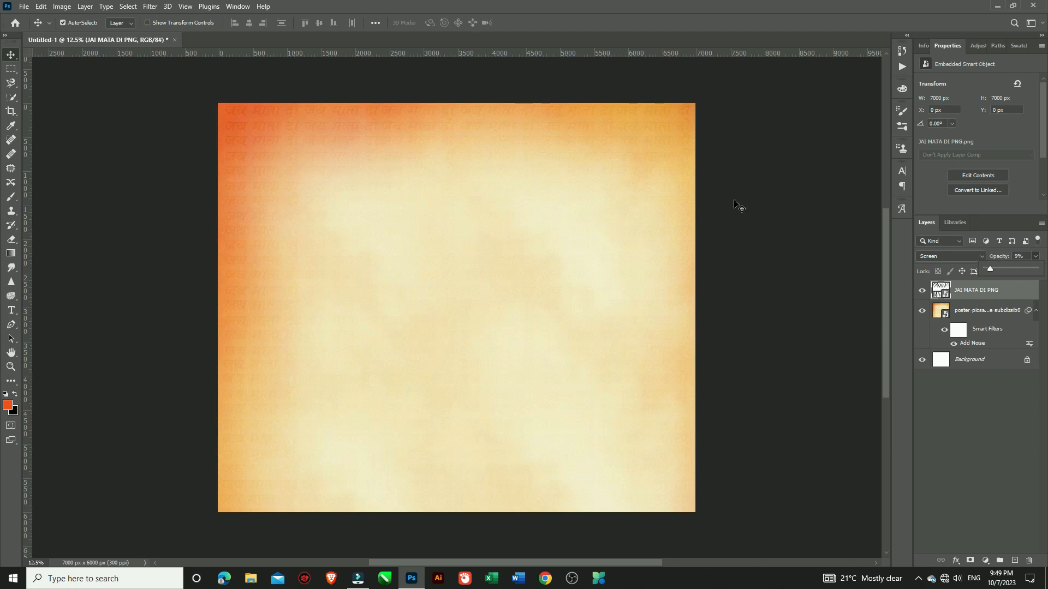
- Place the embedded image JAI MATA DI ROUND from the NEW VIDEO folder above the text pattern layer
left_click(24, 7)
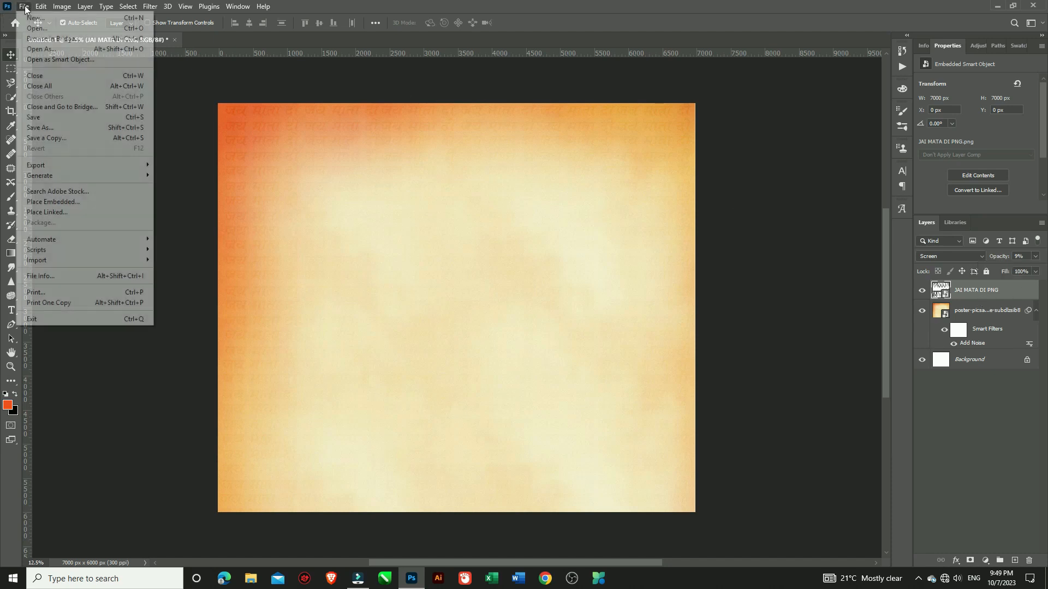
left_click(41, 202)
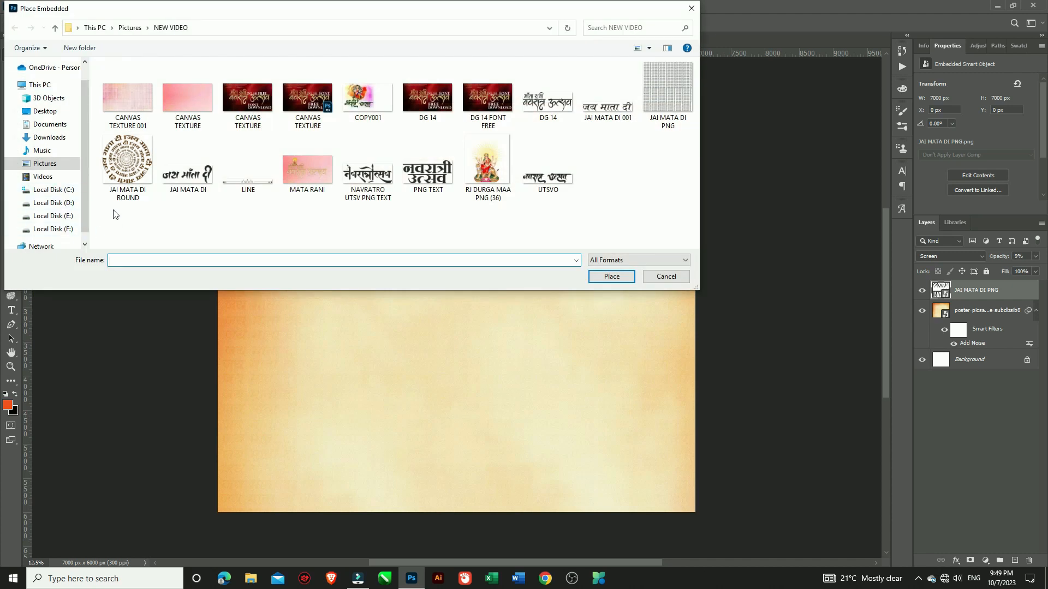
left_click(121, 171)
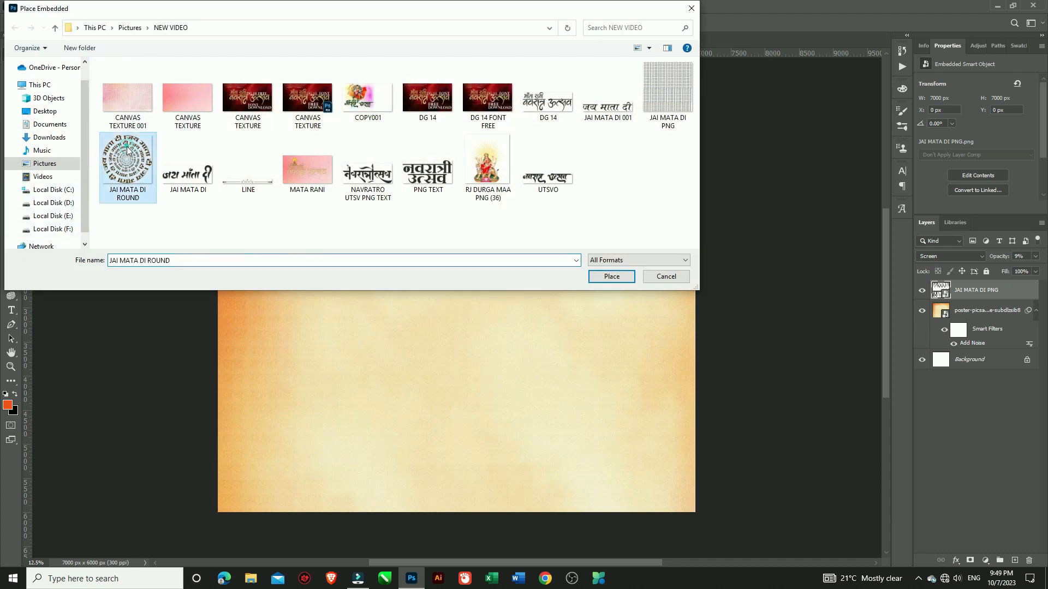
left_click(610, 276)
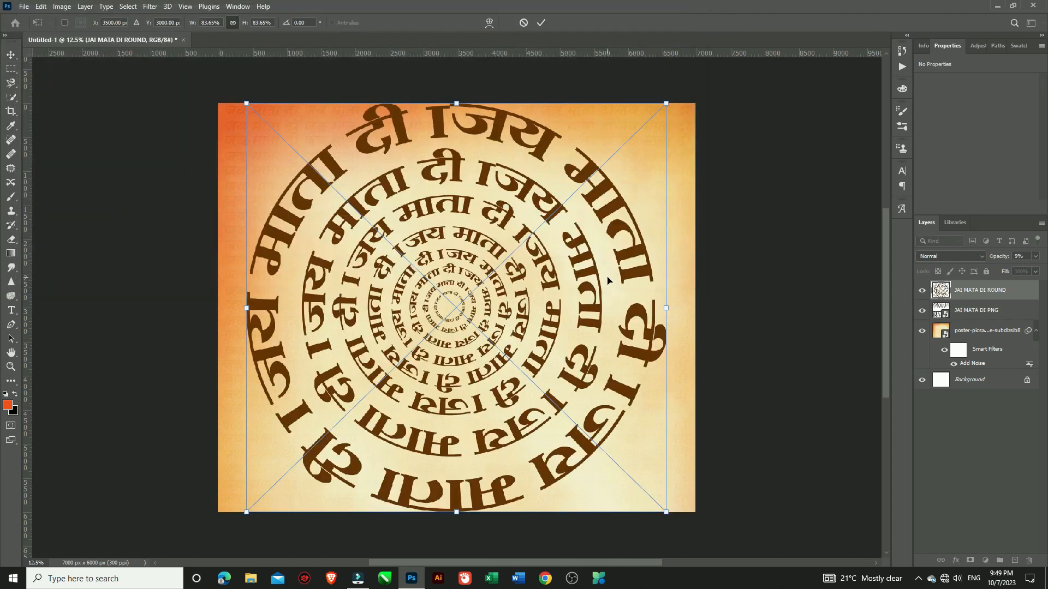
- Scale the circular text image to about 53% and centre it horizontally in the upper canvas, about 242 px below the top edge
left_click_drag(245, 103, 421, 372)
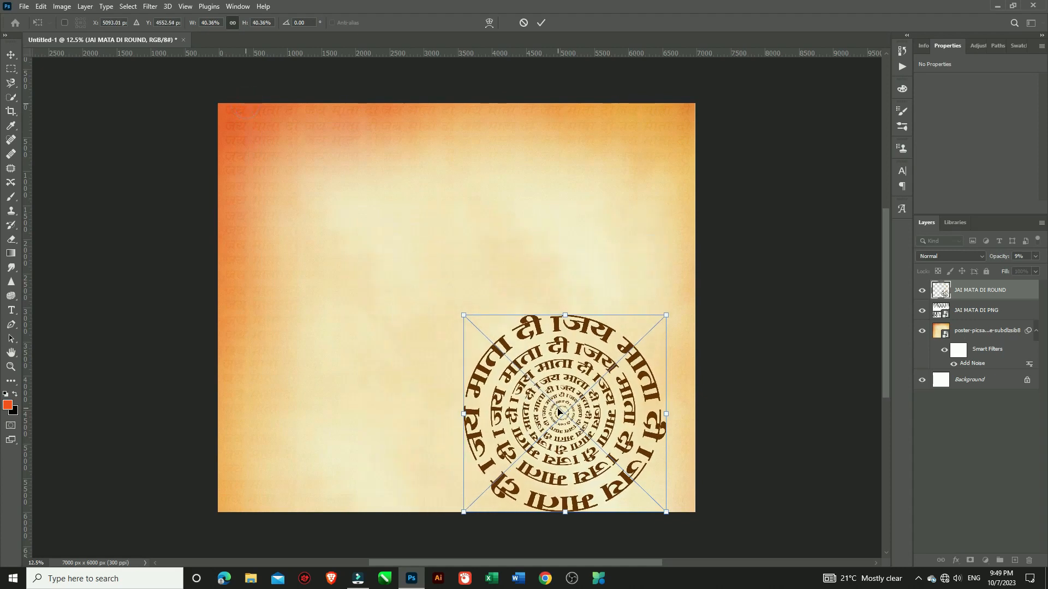
left_click_drag(565, 417, 456, 270)
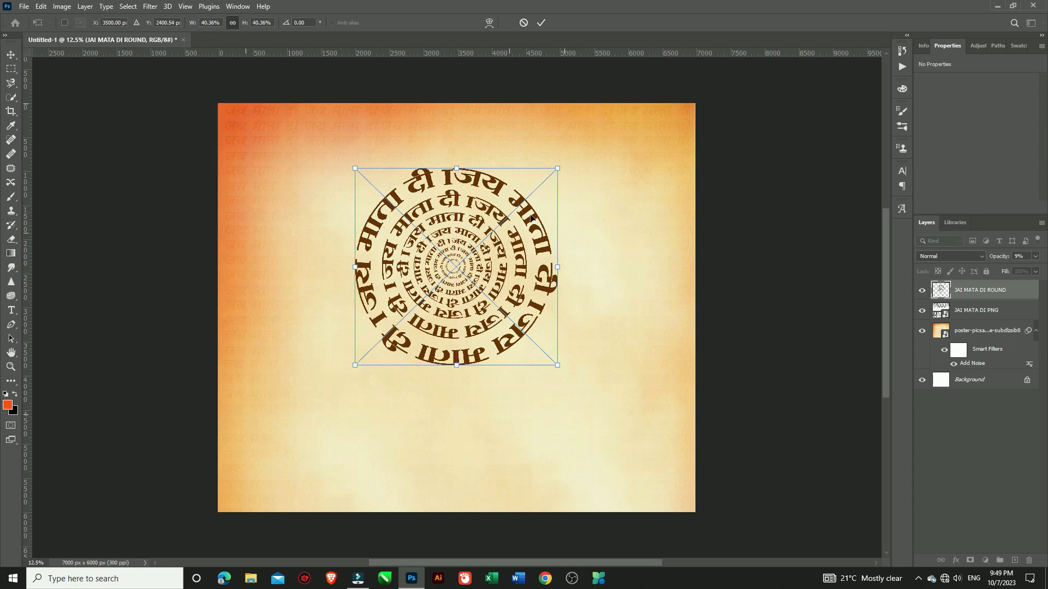
left_click_drag(557, 169, 589, 137)
left_click_drag(354, 366, 322, 398)
left_click_drag(455, 270, 459, 255)
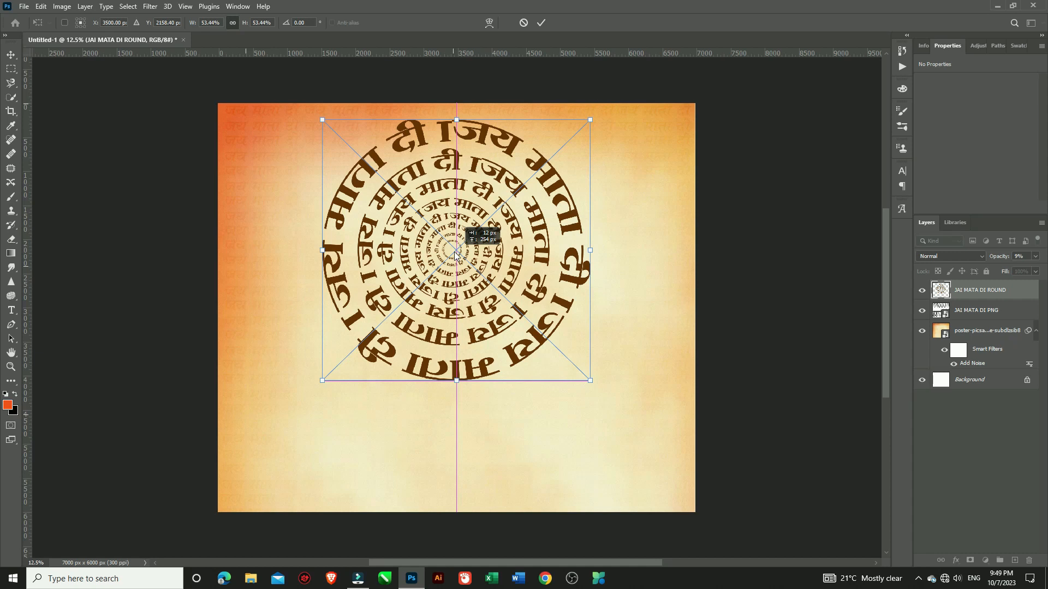
left_click_drag(455, 254, 455, 254)
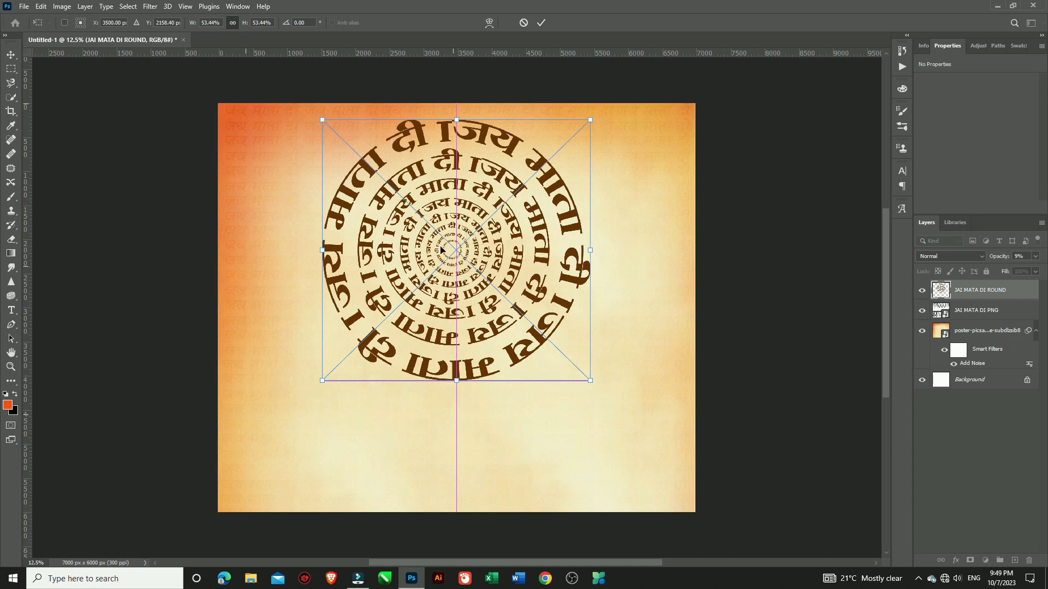
left_click(540, 23)
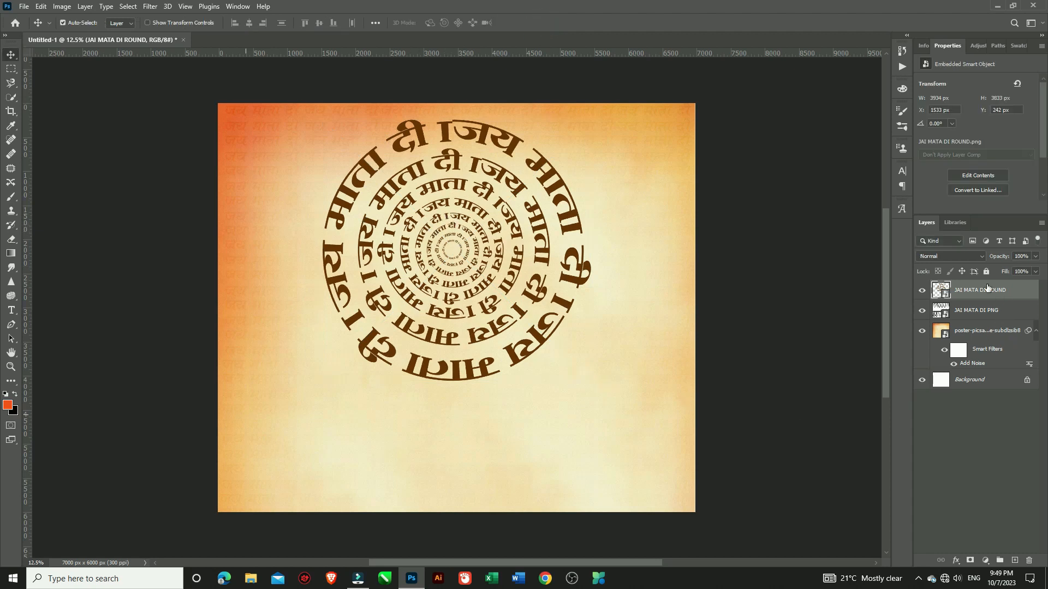
- Set the blend mode of the JAI MATA DI ROUND layer to Screen
left_click(979, 257)
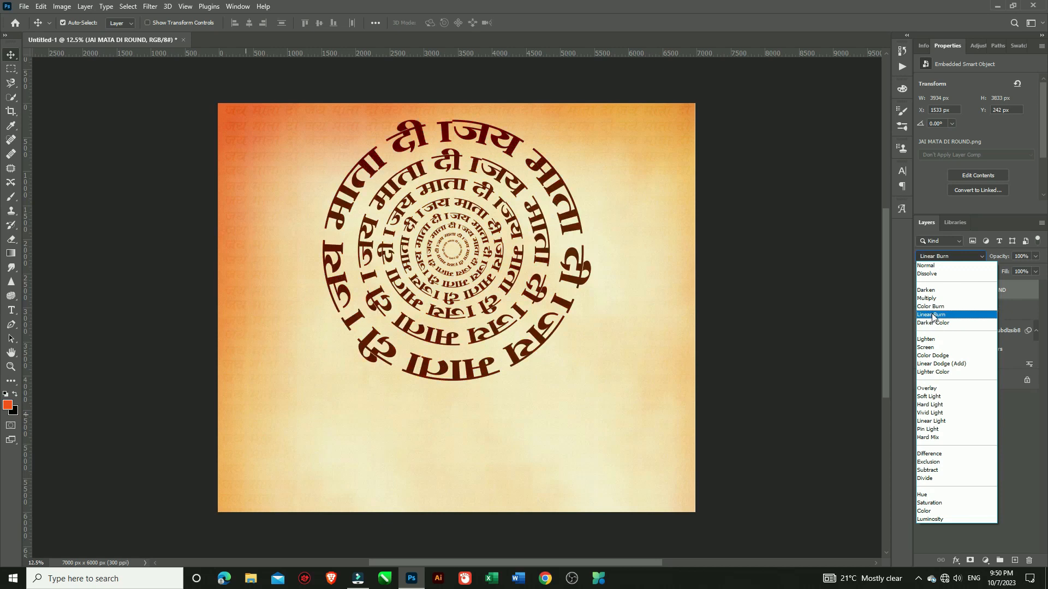
left_click(930, 350)
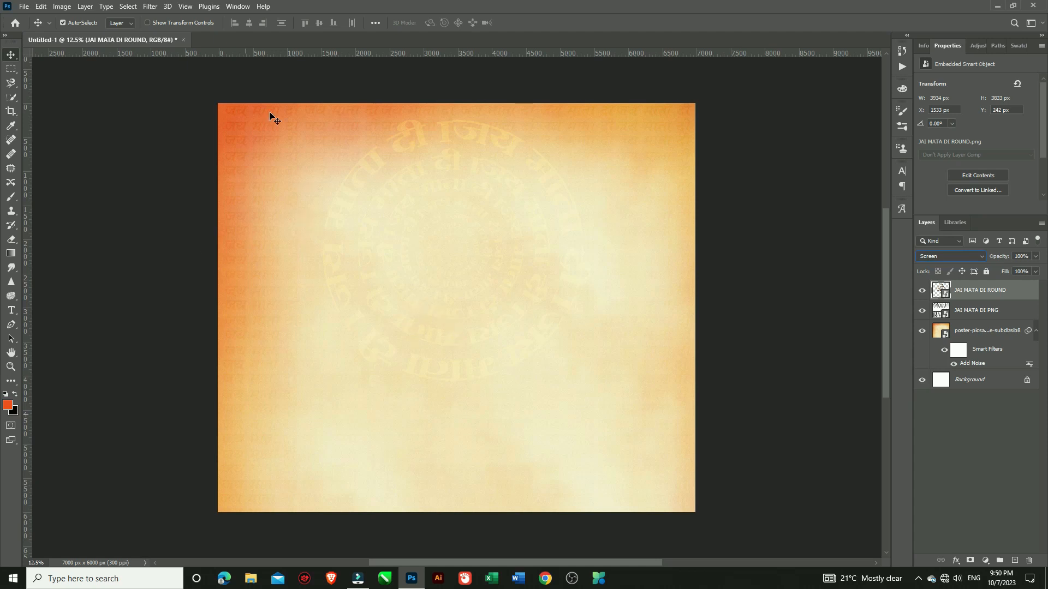
- Place the embedded image MATA GI from the Pictures folder above the circular text layer
left_click(25, 8)
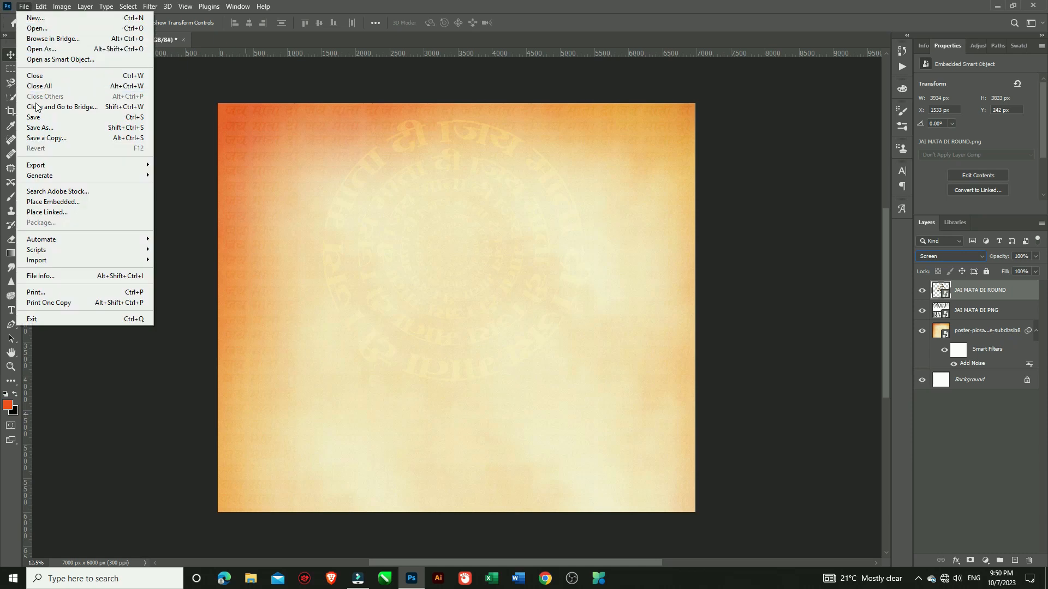
left_click(48, 202)
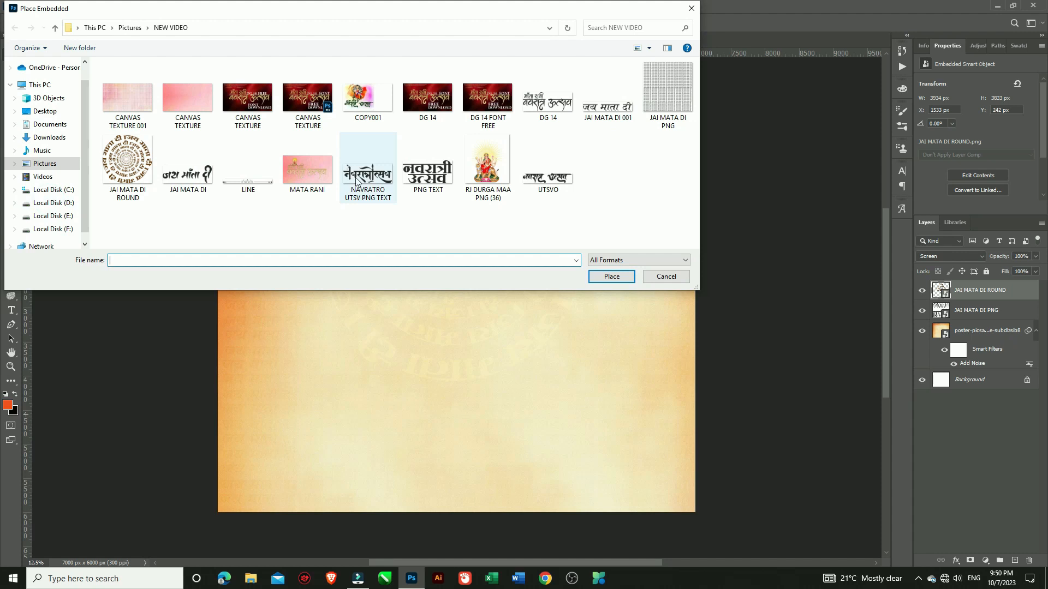
left_click(55, 27)
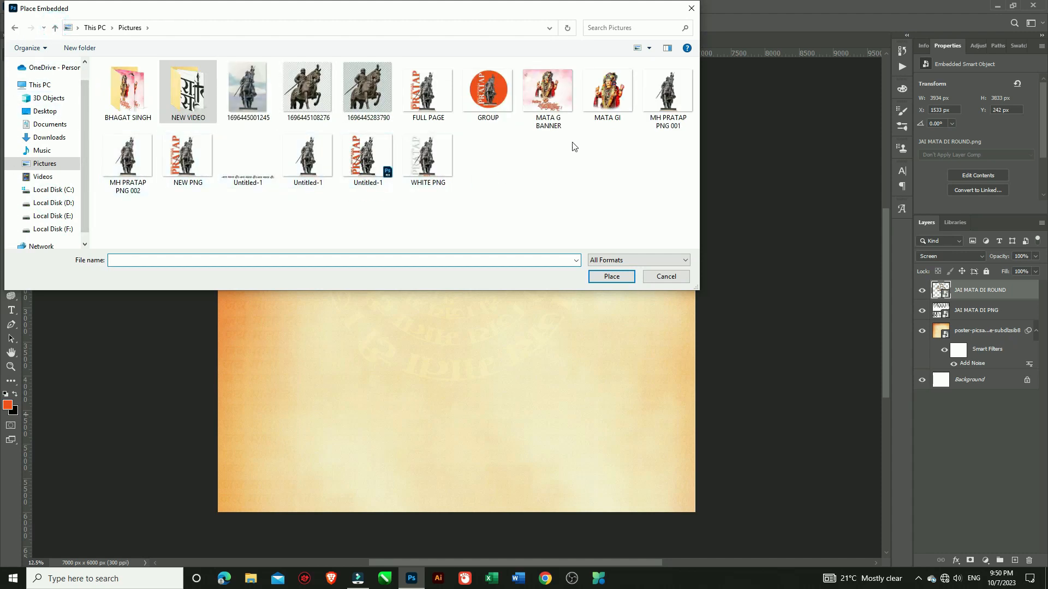
left_click(610, 89)
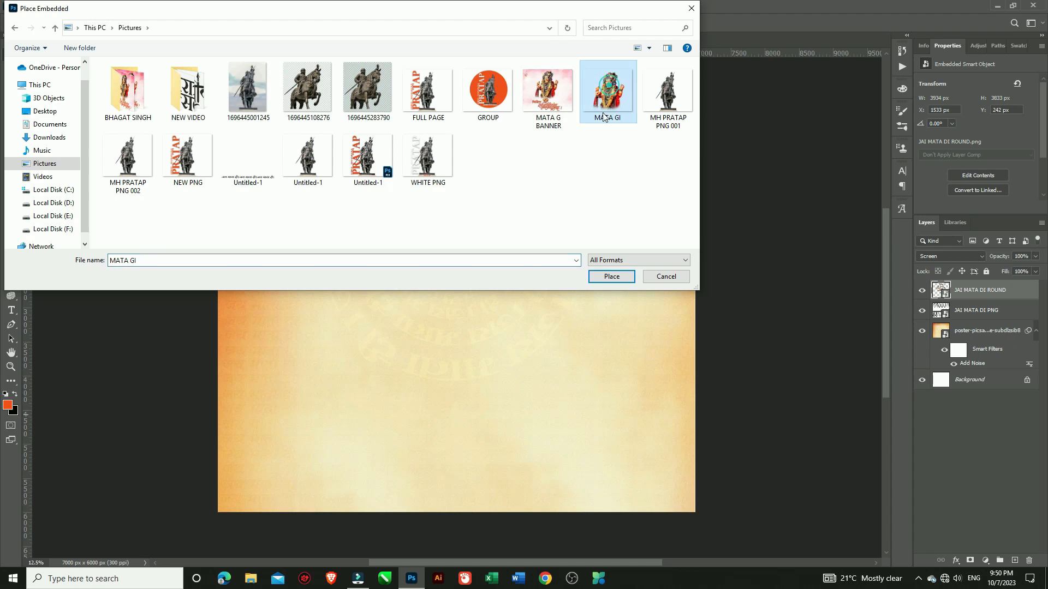
left_click(605, 276)
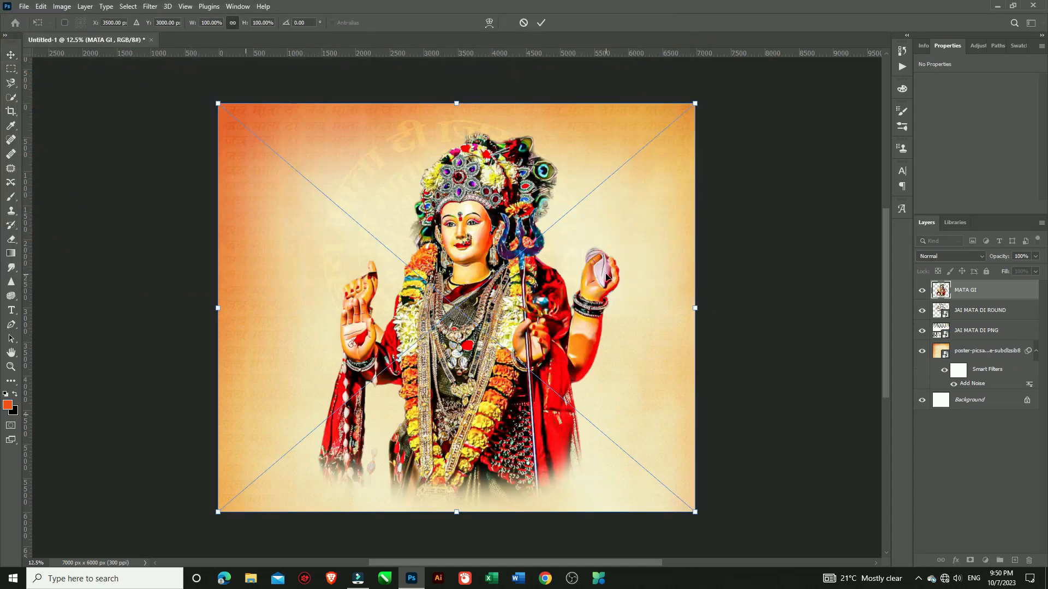
- Scale the goddess image to about 71% and centre it horizontally with its frame aligned to the canvas's top edge
left_click_drag(497, 306, 470, 279)
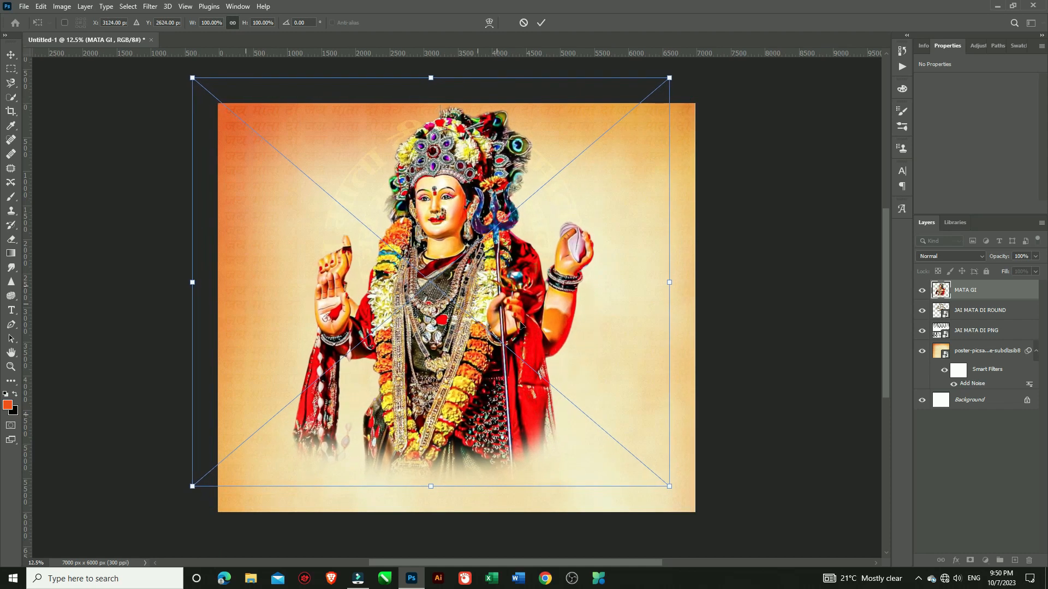
left_click_drag(669, 486, 524, 311)
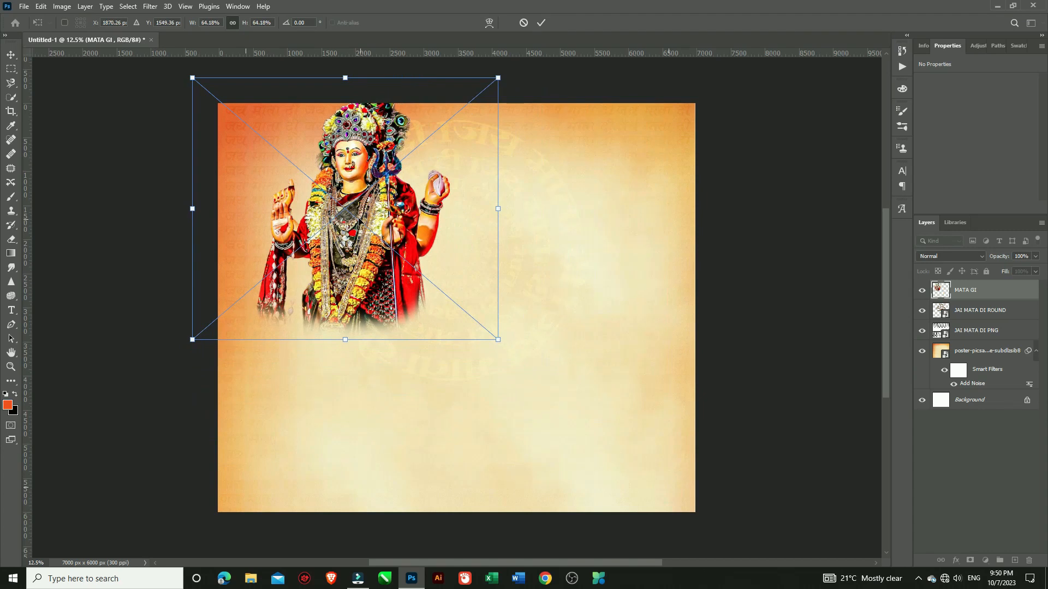
left_click_drag(345, 214, 449, 248)
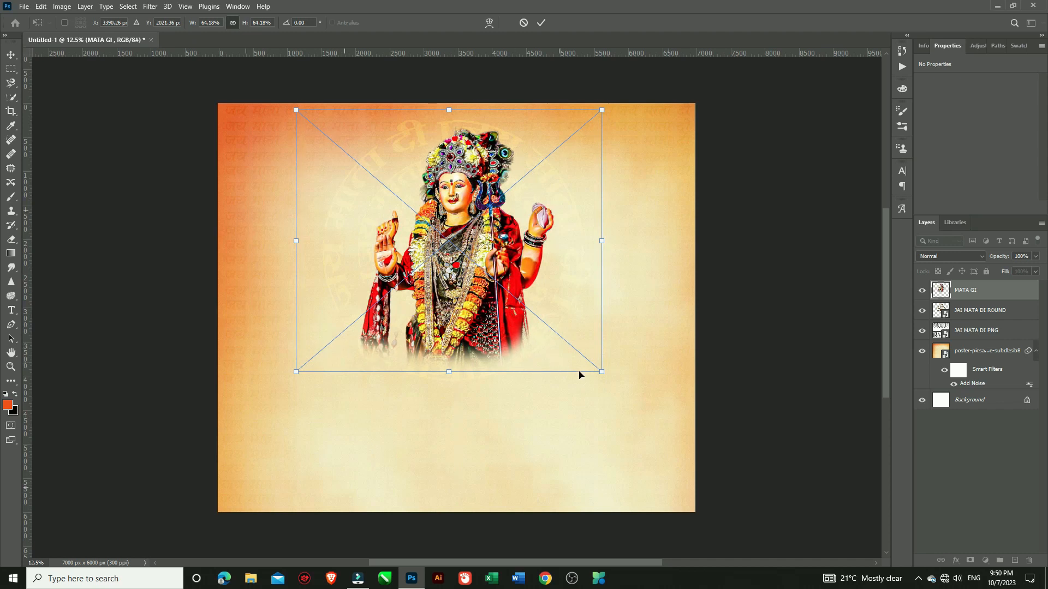
left_click_drag(602, 372, 634, 400)
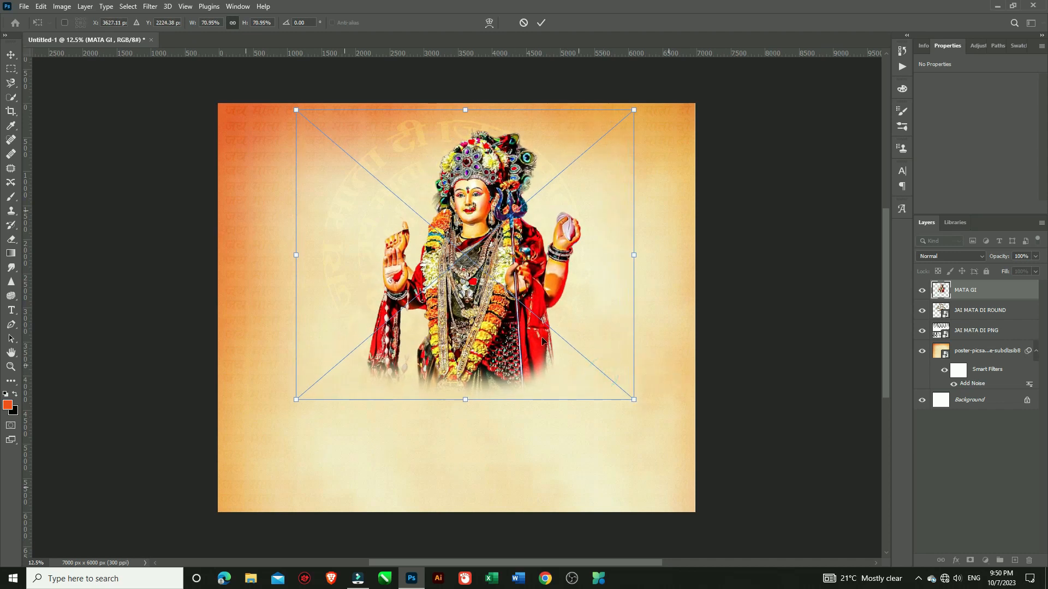
mouse_move(487, 255)
left_mouse_down()
mouse_move(447, 249)
mouse_move(477, 249)
left_mouse_up()
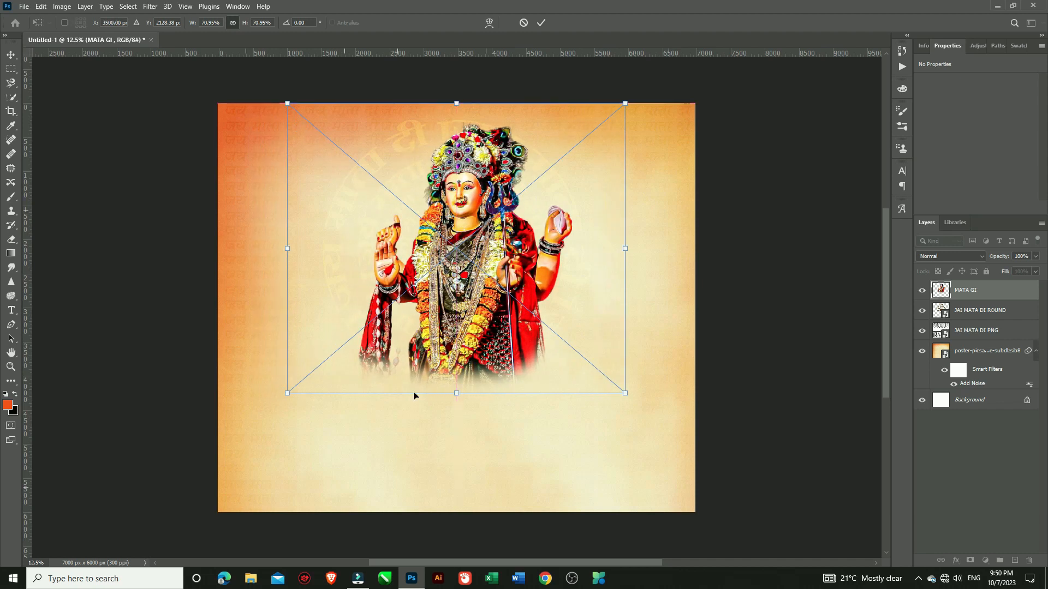
left_click(540, 24)
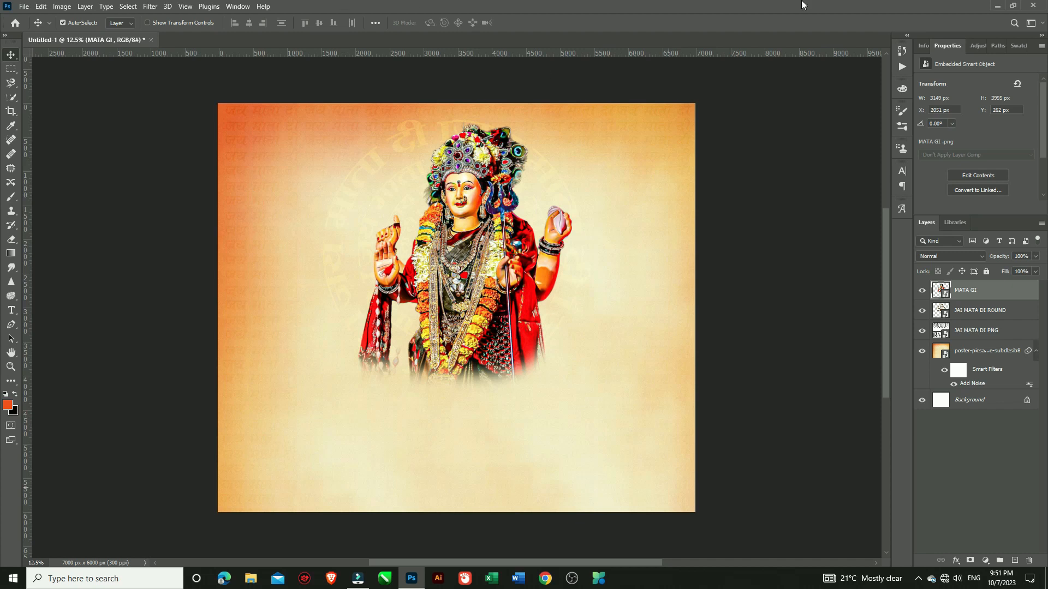
- Place the embedded image NAVRATRO UTSV PNG TEXT from the NEW VIDEO folder above the MATA GI layer
left_click(24, 6)
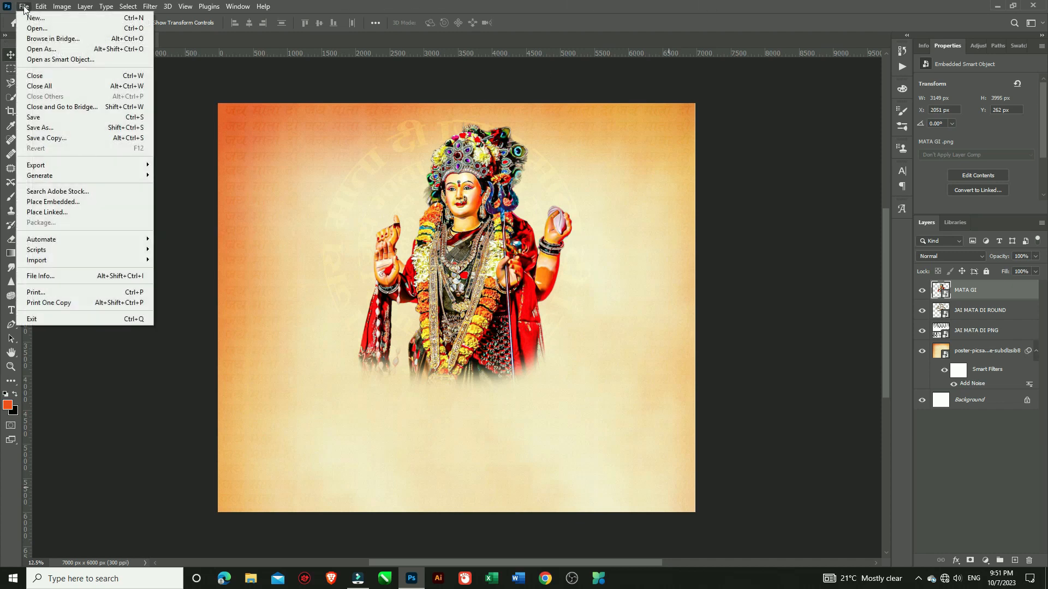
left_click(45, 202)
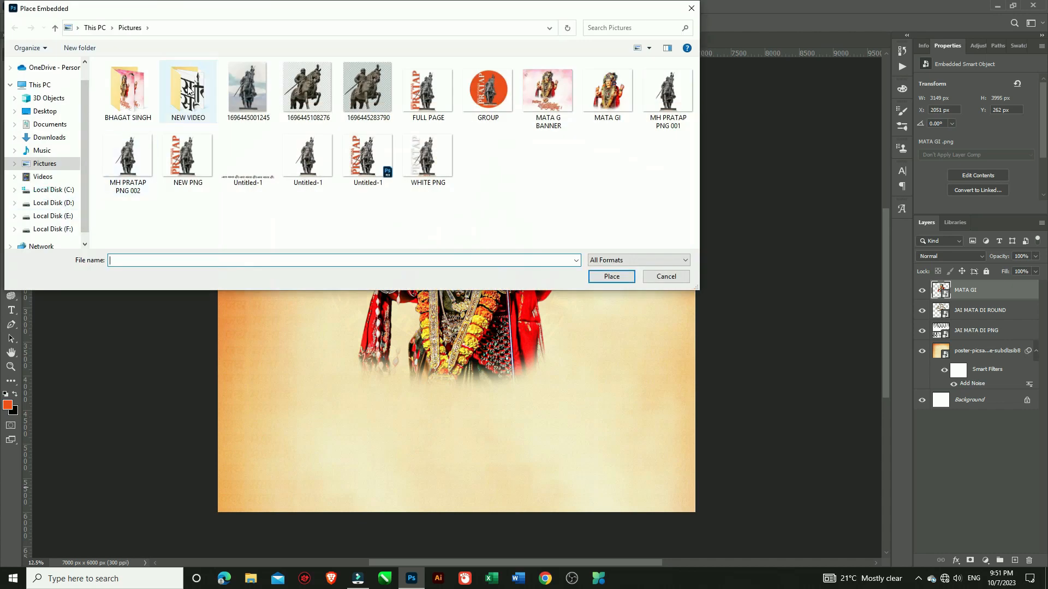
double_click(188, 85)
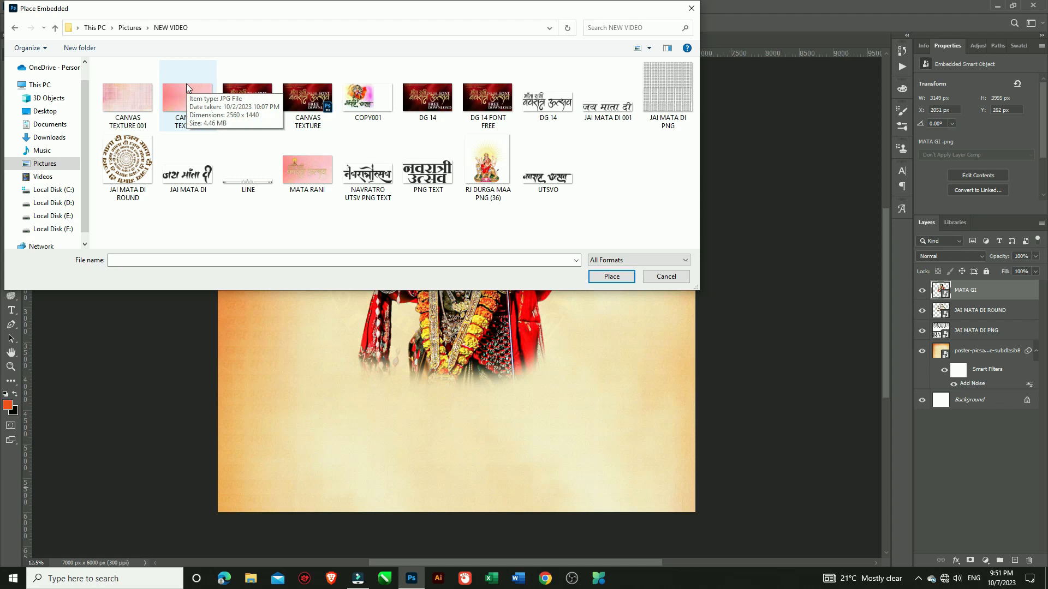
left_click(372, 180)
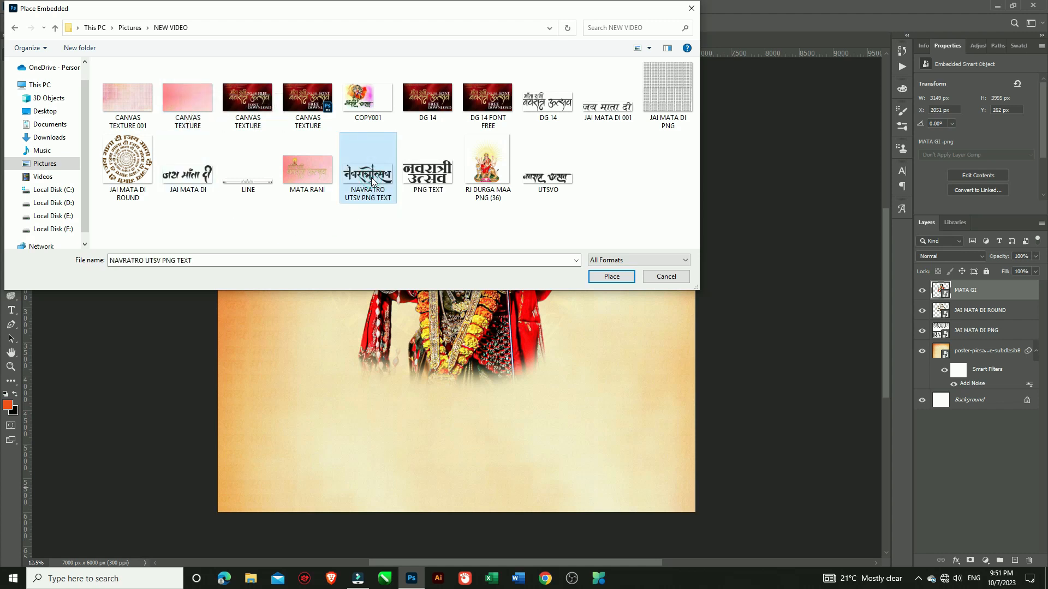
left_click(610, 277)
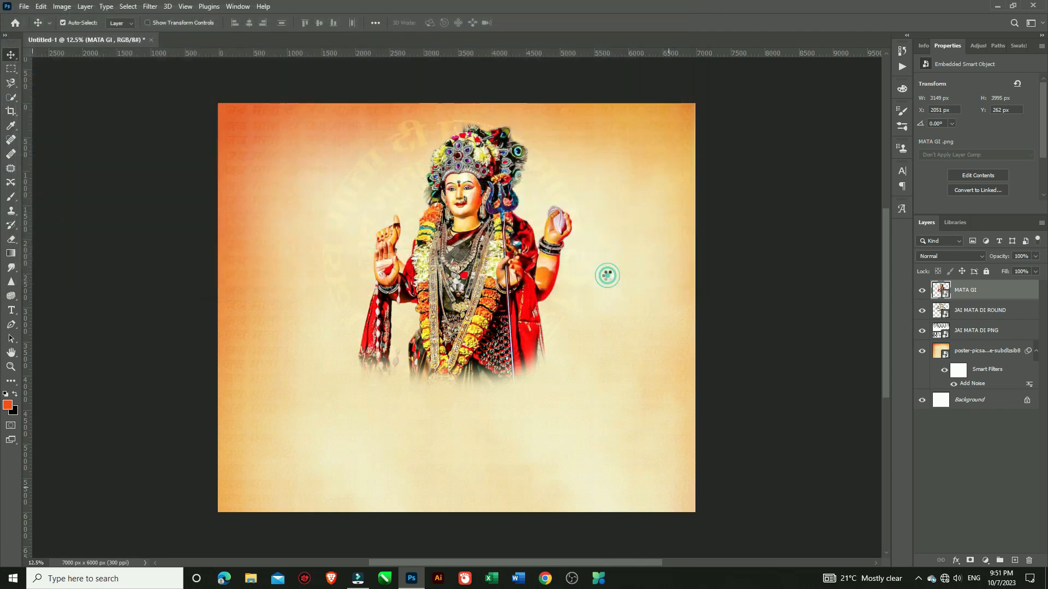
- Scale the Navratri title text to about 52% and position it below the goddess figure at about X 1302 px, Y 3980 px
left_click_drag(458, 311, 457, 419)
left_click_drag(214, 322, 389, 392)
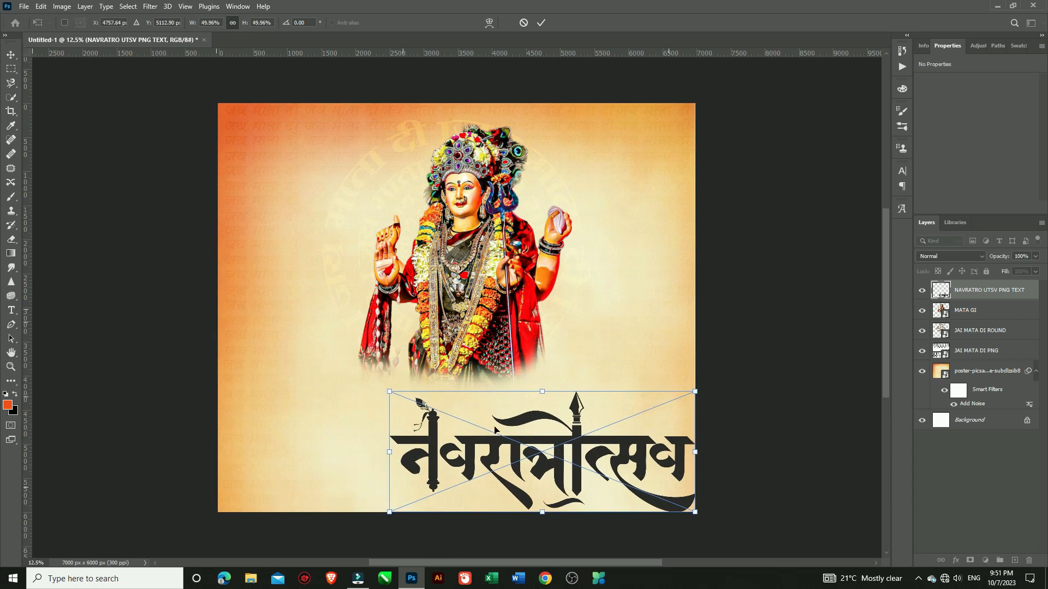
left_click_drag(542, 458, 462, 444)
left_click_drag(617, 381, 629, 375)
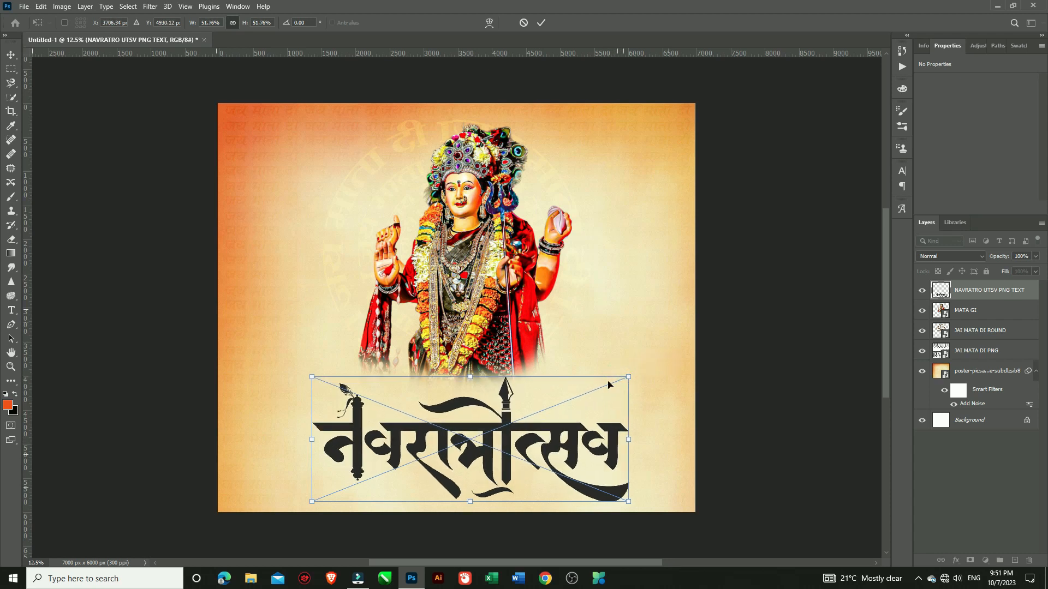
mouse_move(469, 443)
left_mouse_down()
mouse_move(470, 434)
mouse_move(466, 441)
left_mouse_up()
left_click(540, 23)
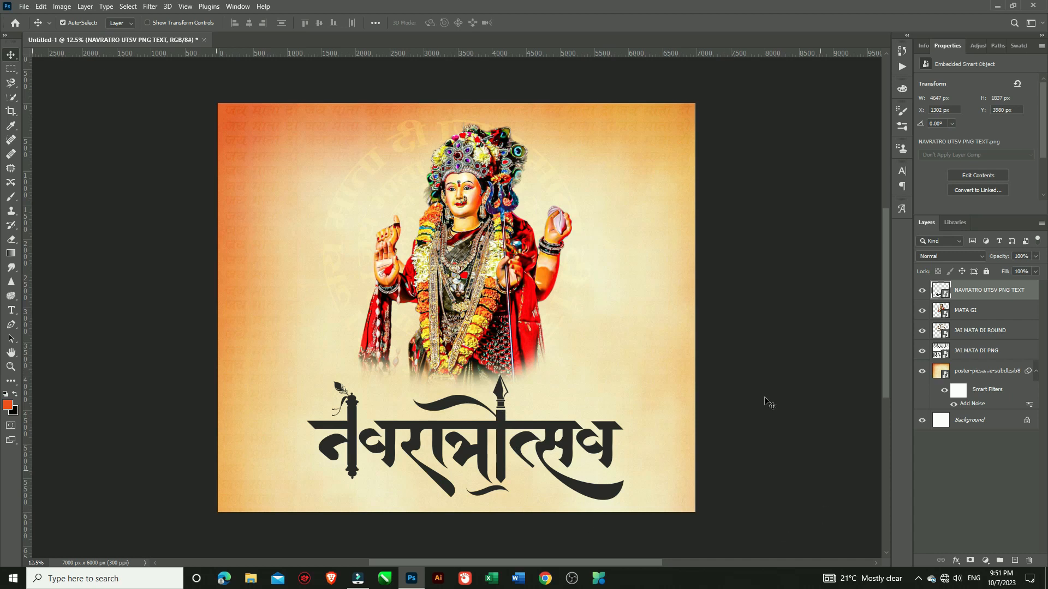
left_click(24, 7)
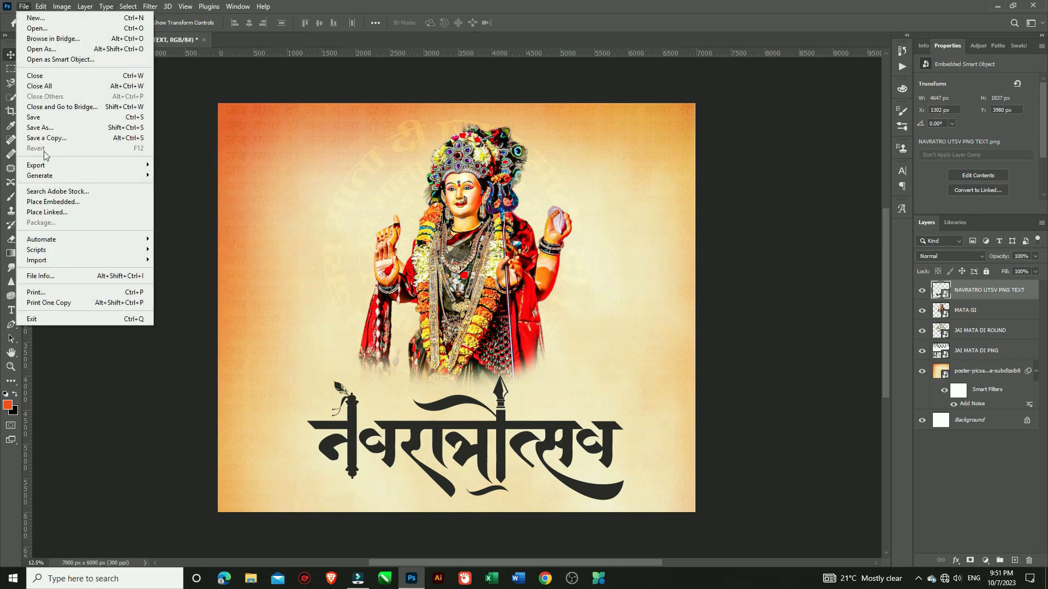
left_click(53, 202)
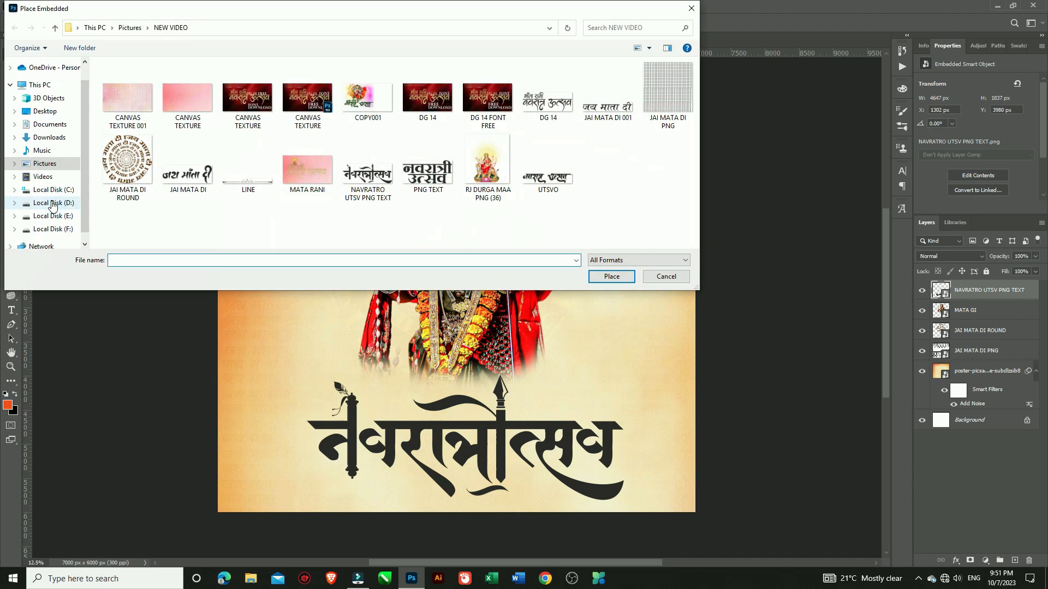
left_click(53, 229)
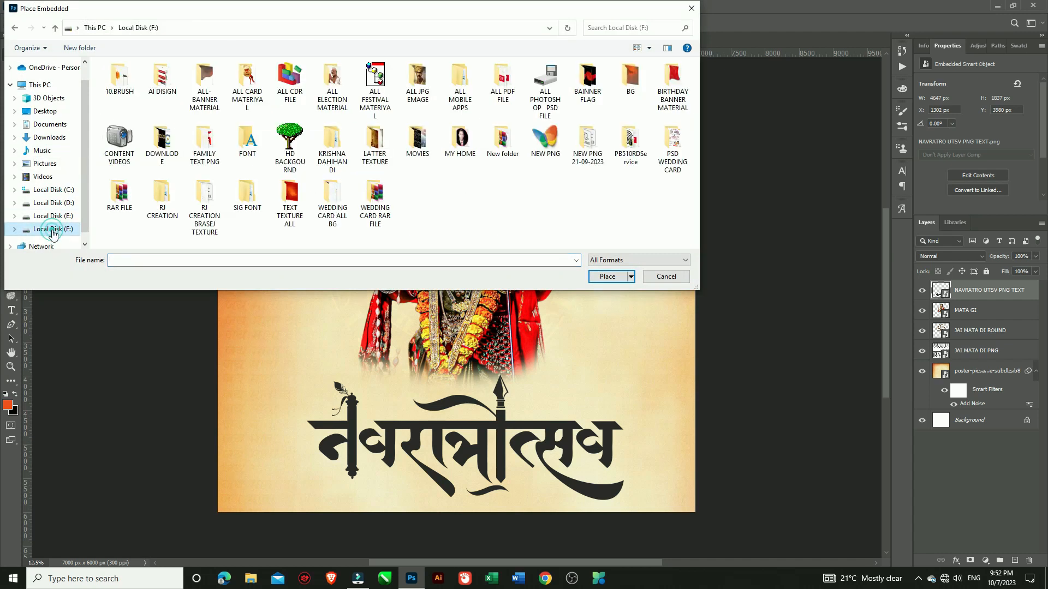
double_click(290, 200)
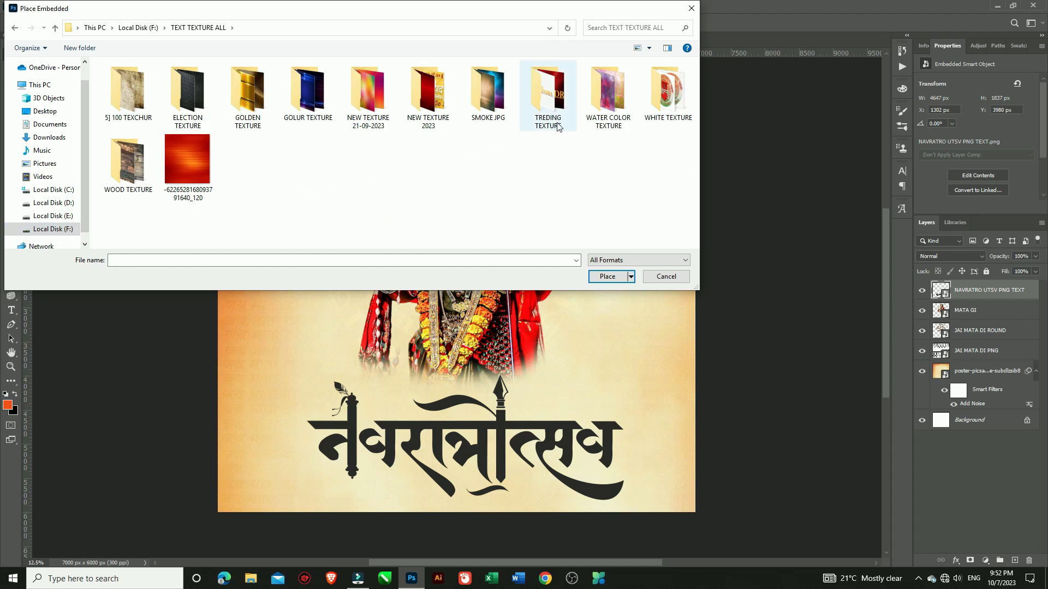
double_click(552, 91)
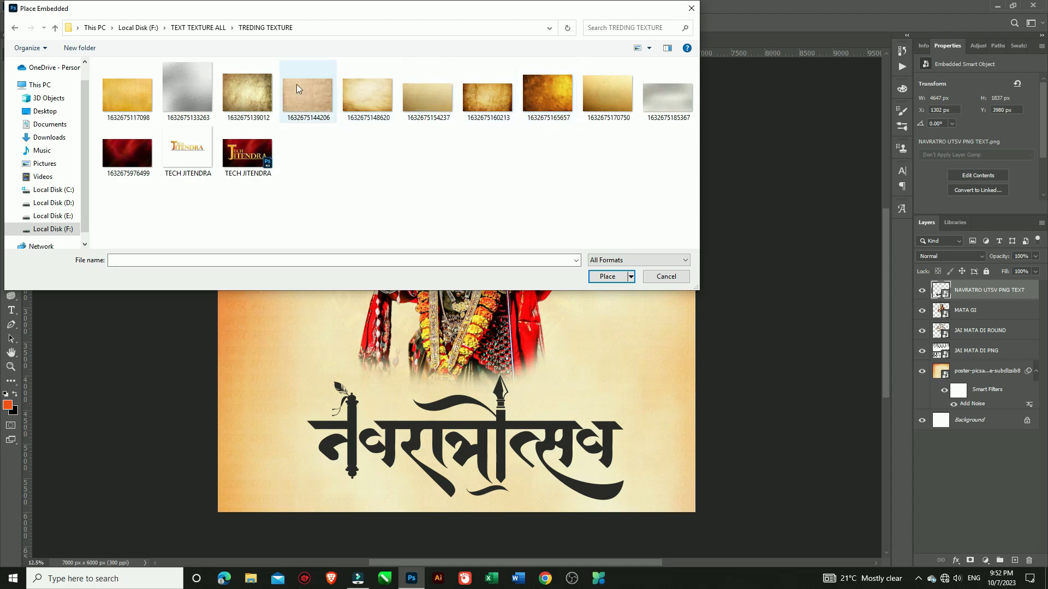
left_click(14, 28)
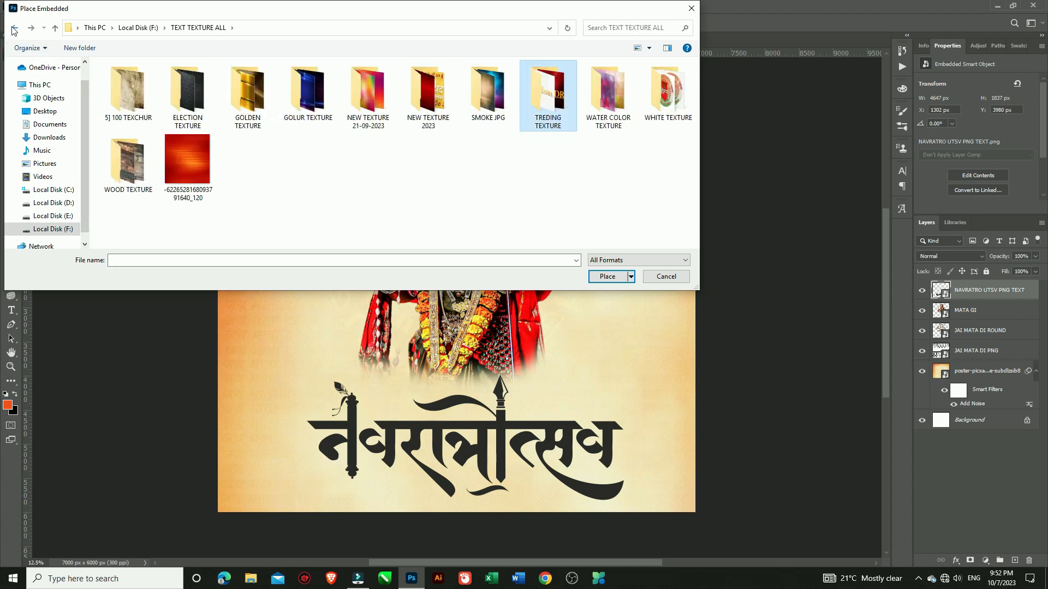
left_click(14, 28)
double_click(636, 79)
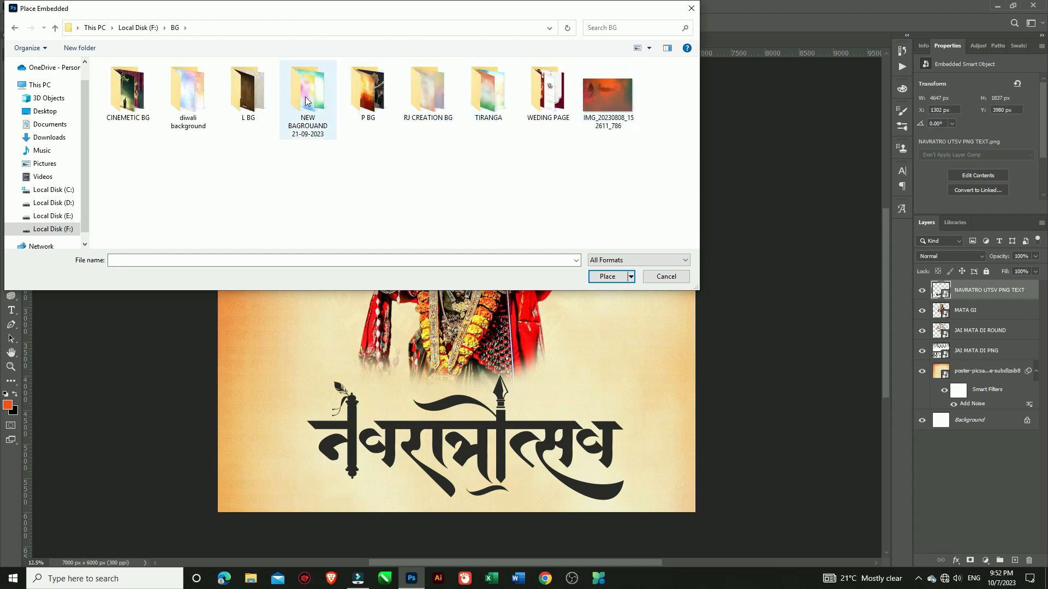
double_click(246, 94)
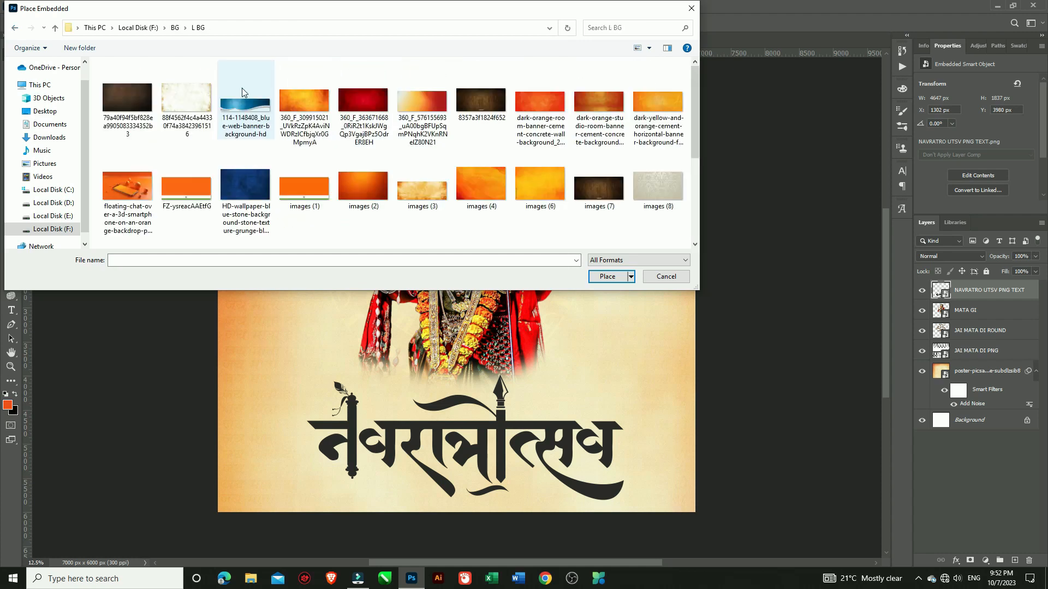
left_click(120, 94)
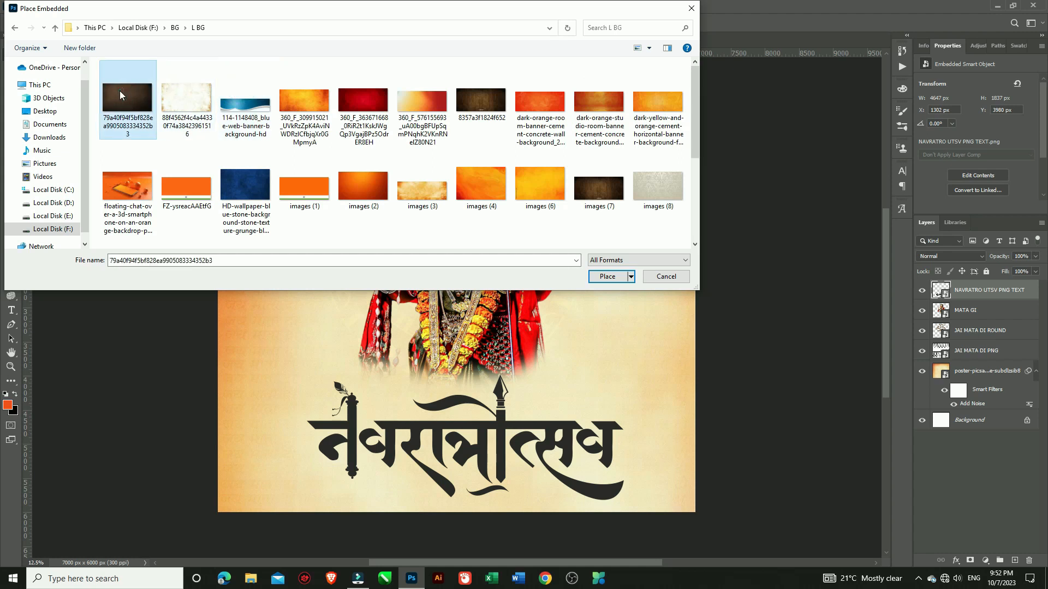
double_click(119, 90)
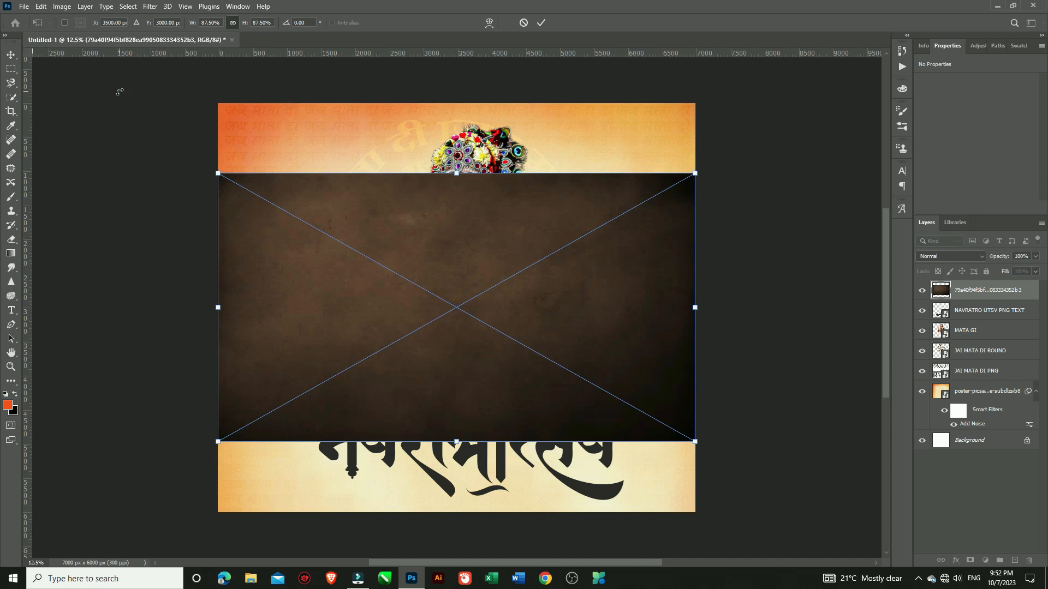
key("Escape")
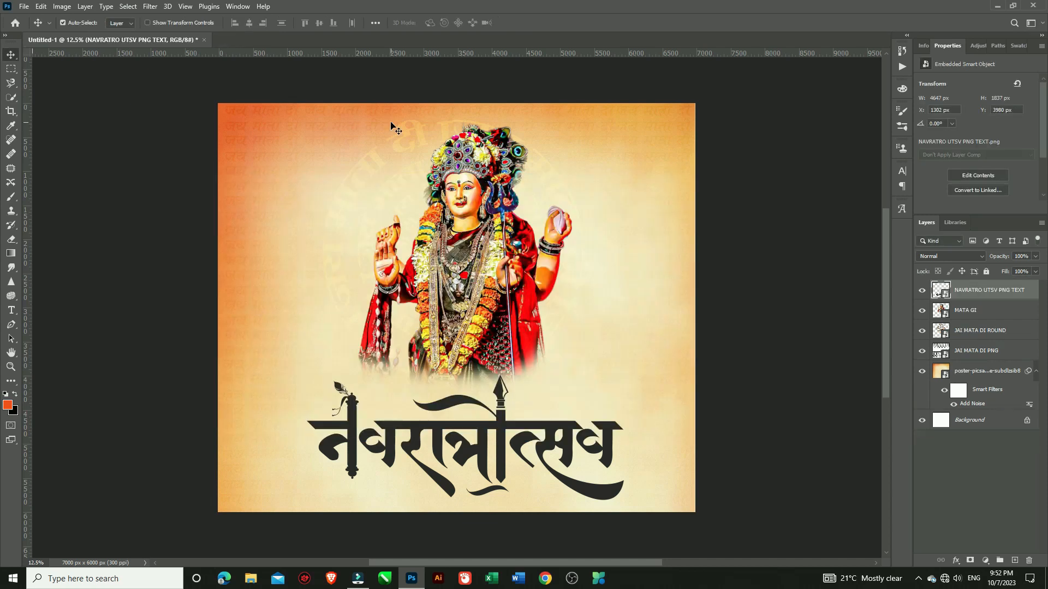
- Place the embedded image 65272 from the BG folder's P BG subfolder above the Navratri title layer
left_click(24, 7)
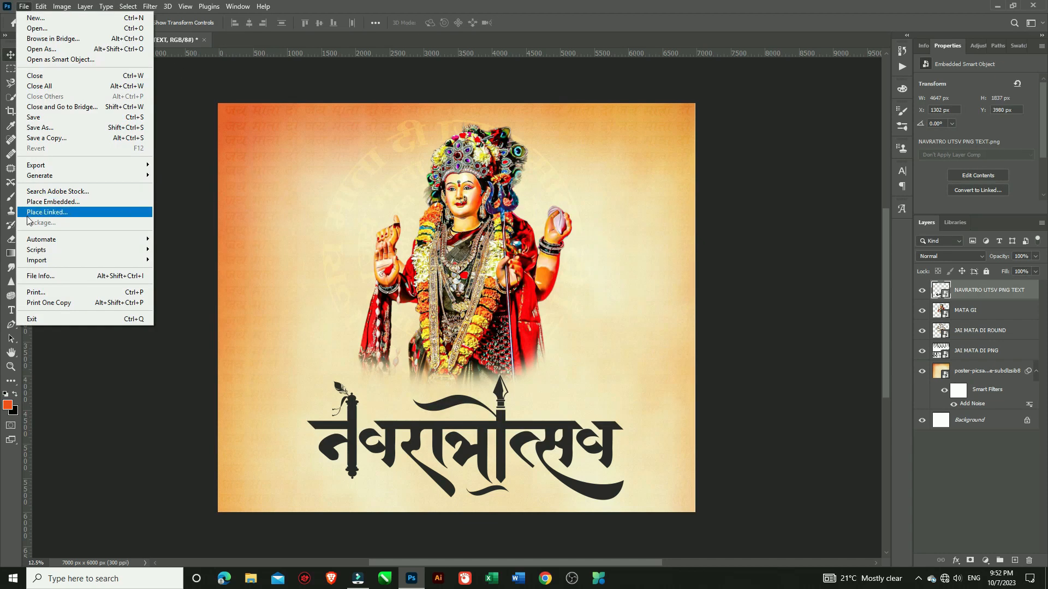
left_click(53, 202)
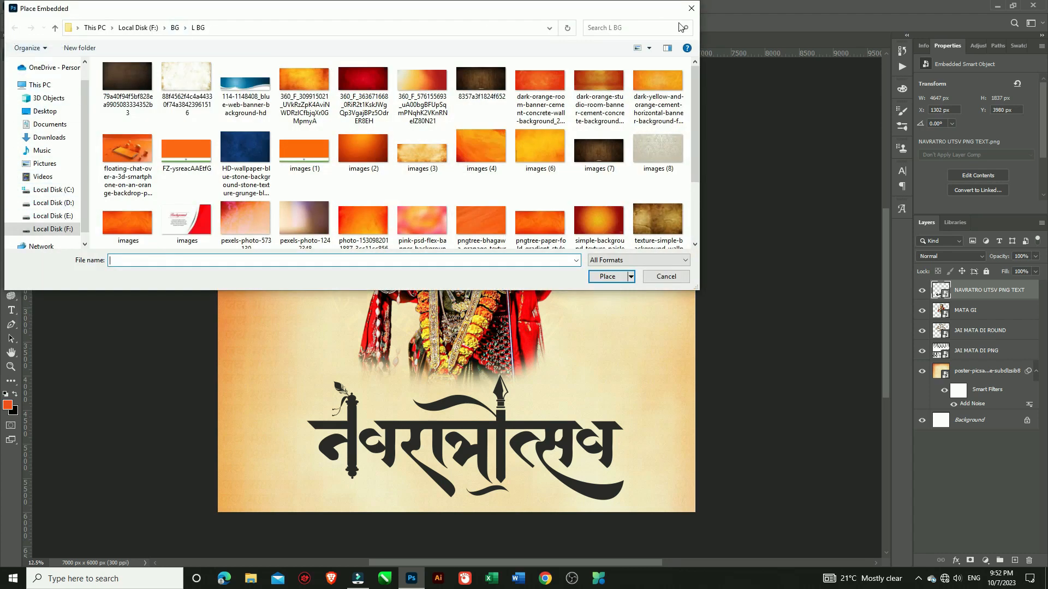
left_click(55, 28)
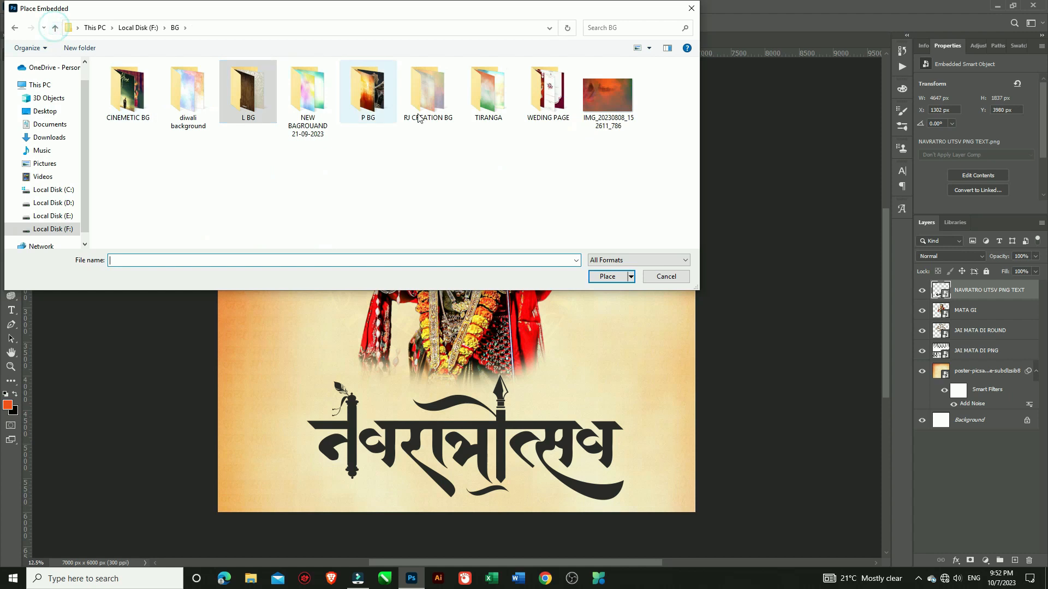
double_click(369, 92)
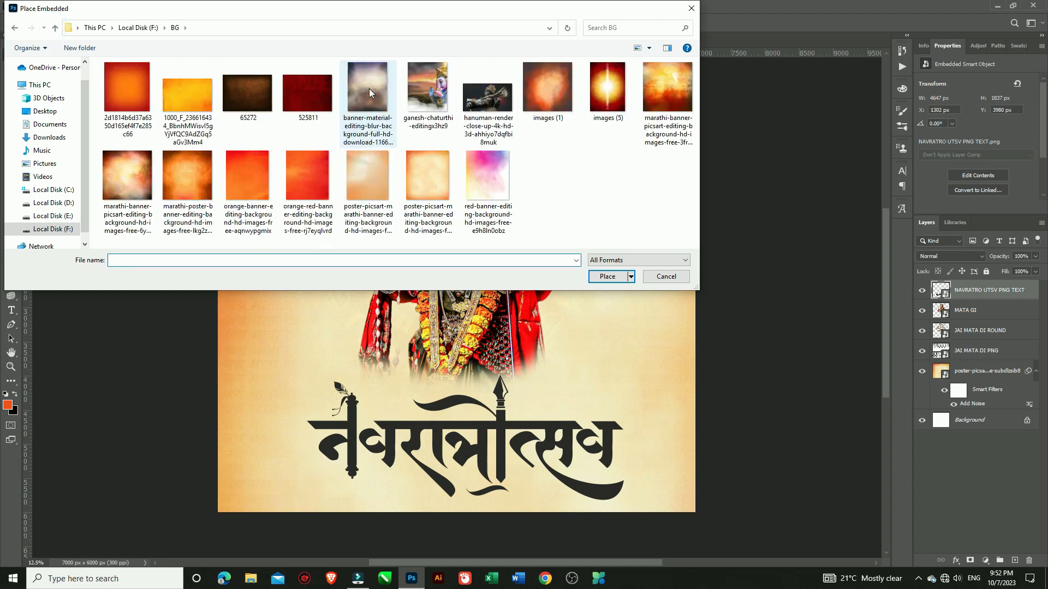
left_click(260, 84)
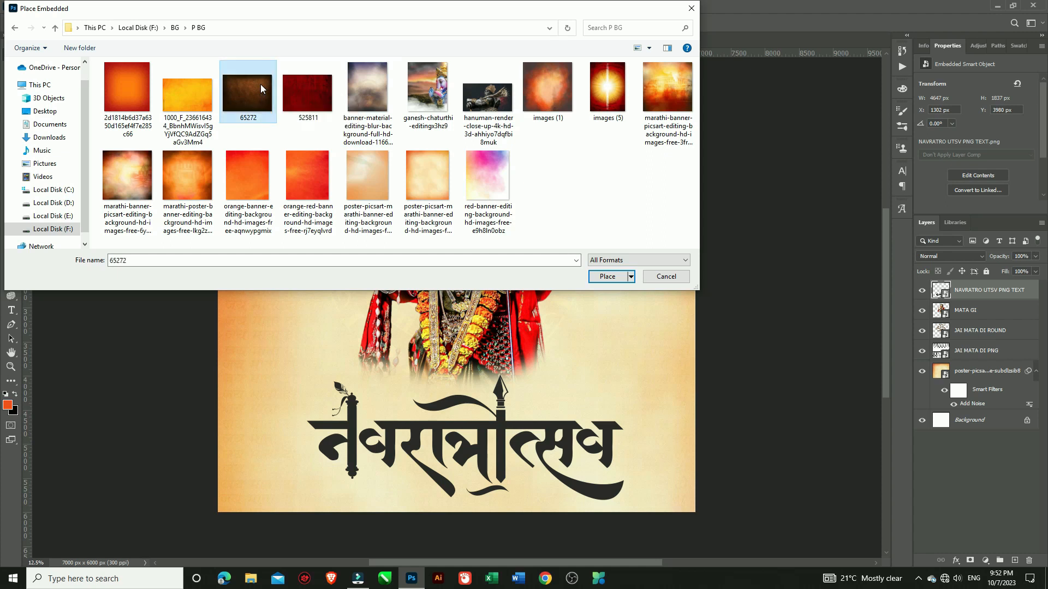
left_click(607, 277)
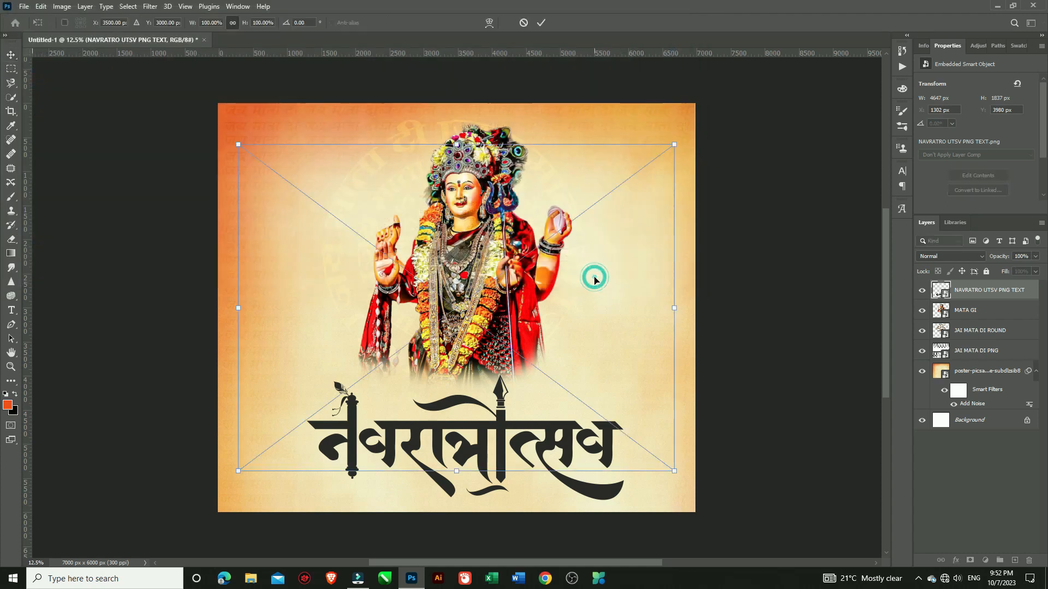
- Move the 65272 texture down over the title to X 300 px, Y 3664 px, and clip it to the title layer
left_click_drag(474, 201, 474, 411)
left_click(542, 22)
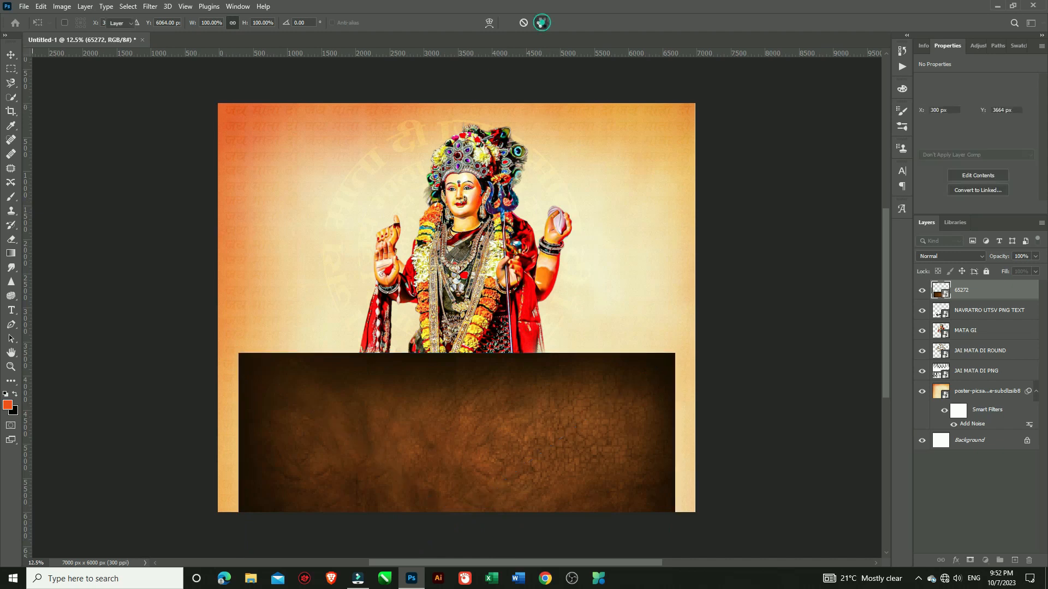
right_click(982, 290)
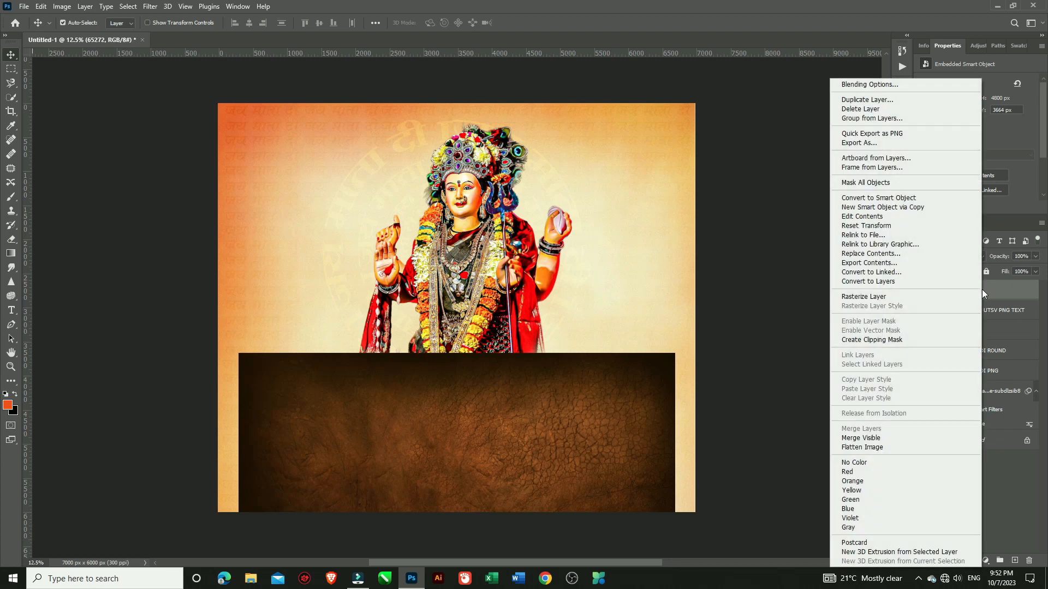
left_click(885, 340)
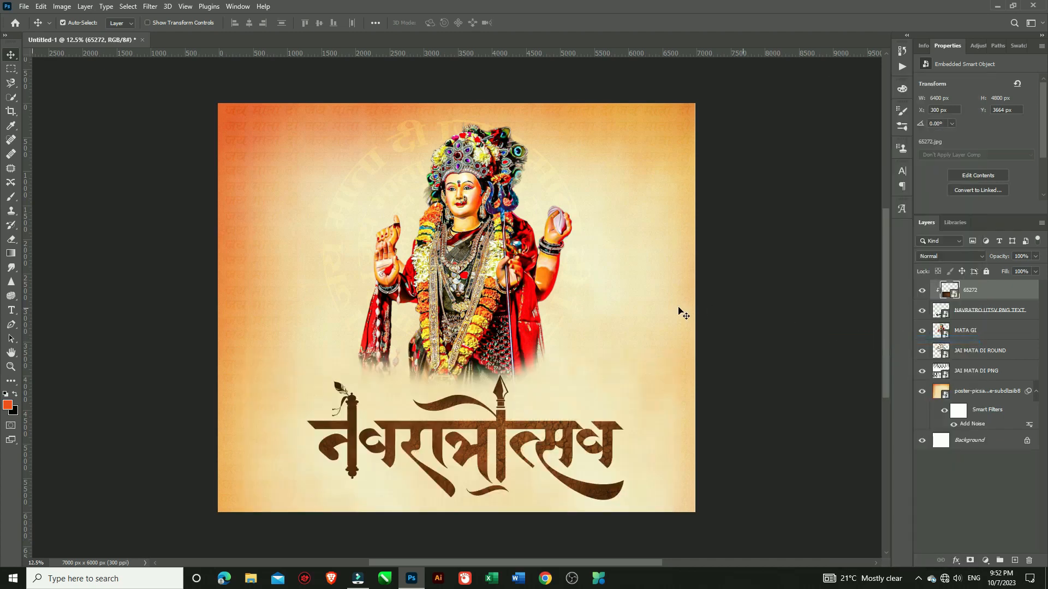
- Merge the clipped 65272 texture and the NAVRATRO UTSV PNG TEXT layer into one layer
left_click(979, 311, "shift")
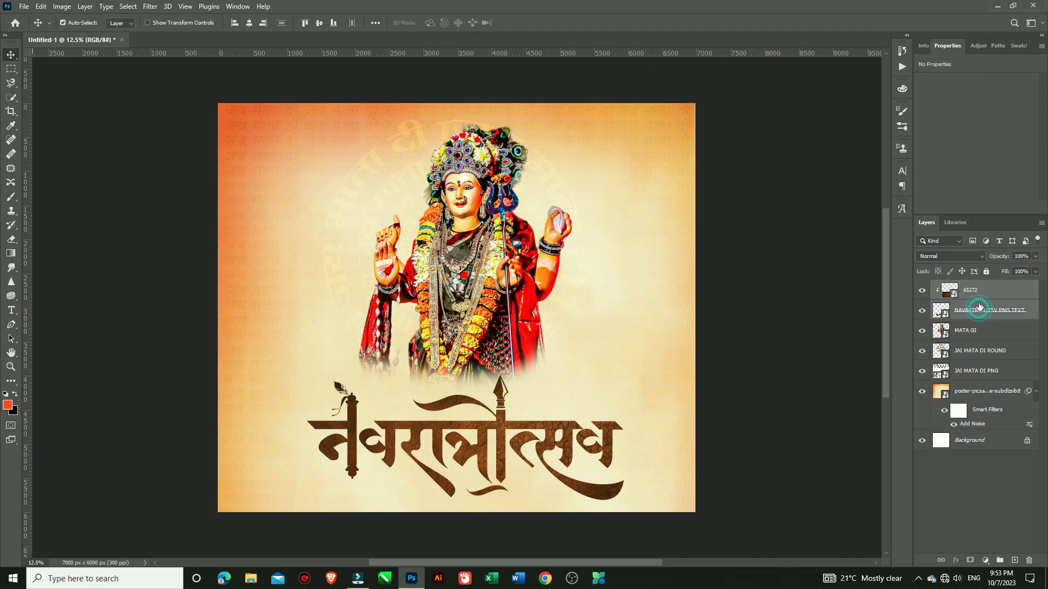
right_click(977, 297)
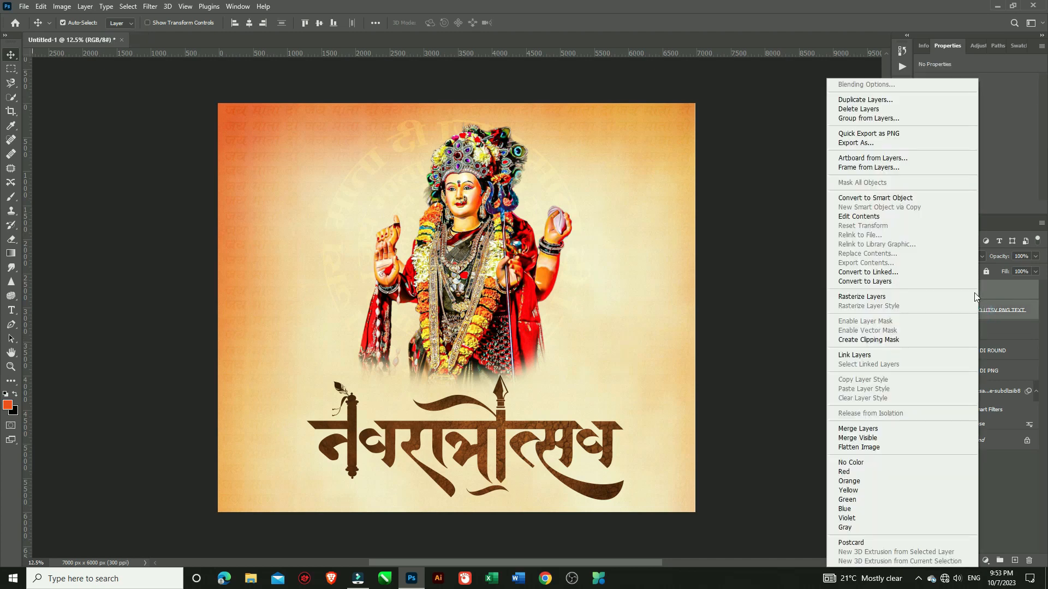
left_click(853, 429)
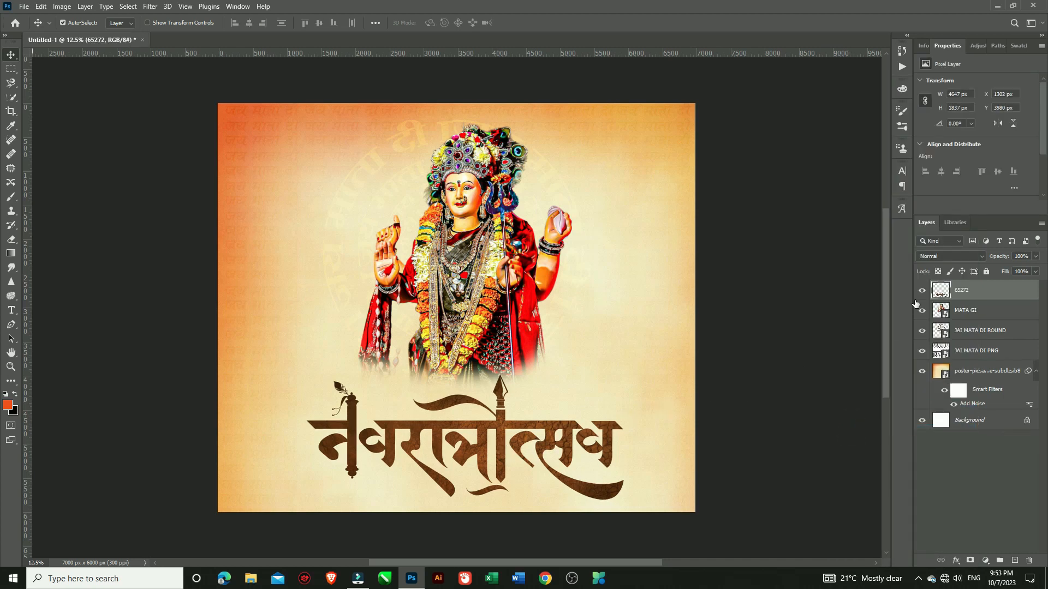
- Adjust the title in Camera Raw: Temperature +21, Tint +11, Exposure +0.45, Contrast +7, Highlights +9, Whites +16, Blacks +8, Texture +50, Clarity +32
left_click(150, 6)
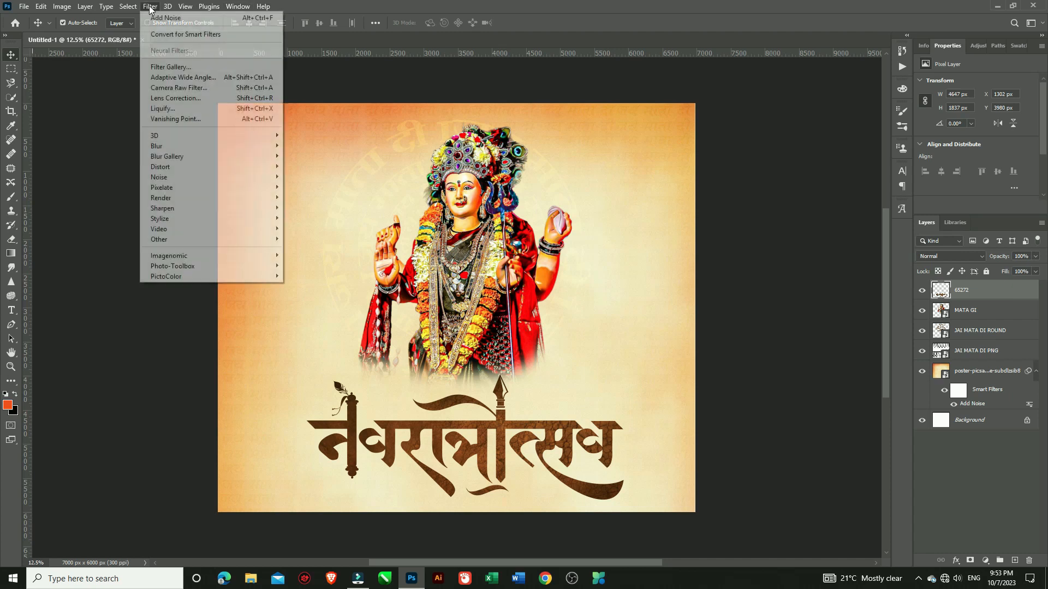
left_click(167, 88)
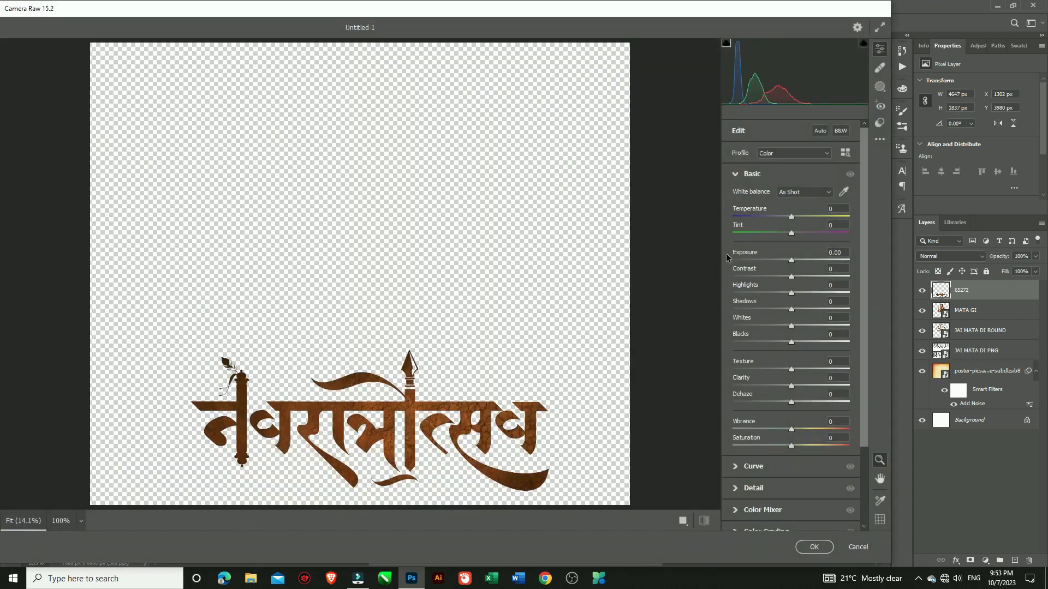
left_click_drag(791, 216, 808, 386)
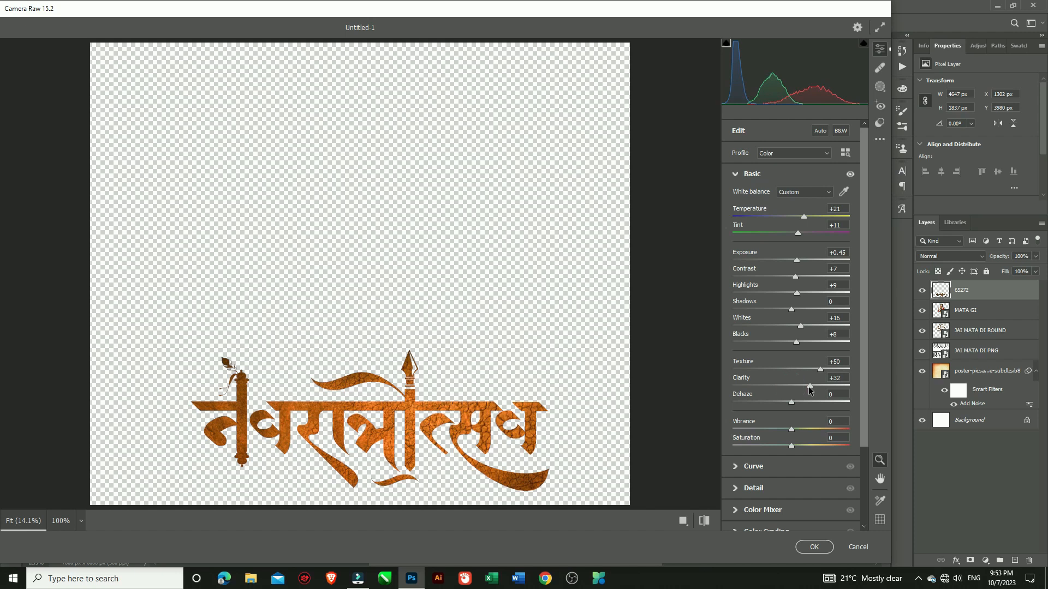
- Set the title's Dehaze to +35, Vibrance to +7 and Saturation to +5, and apply the Camera Raw filter
left_click_drag(792, 405, 796, 447)
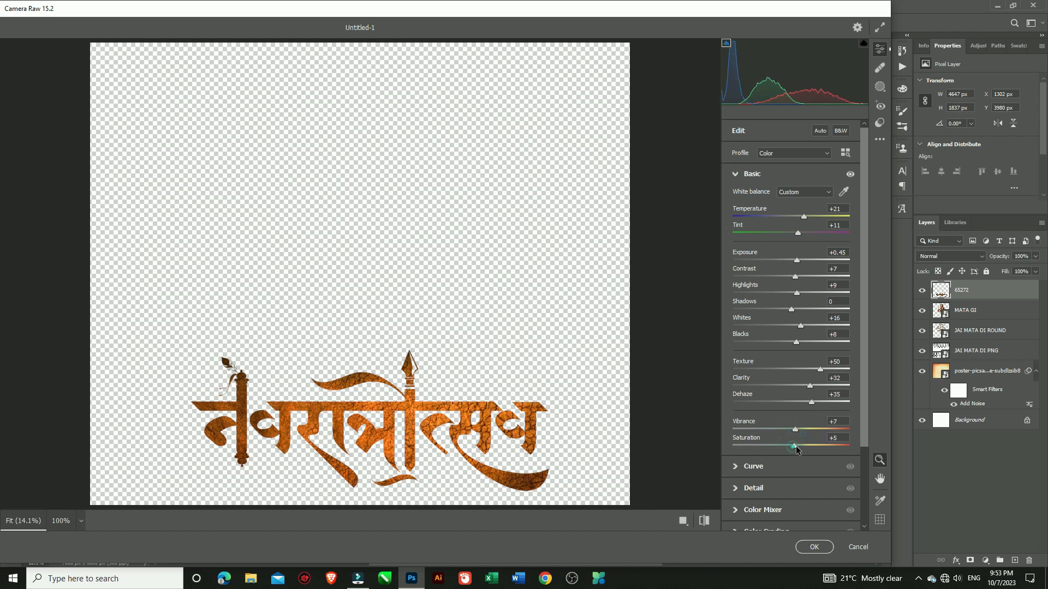
left_click(804, 547)
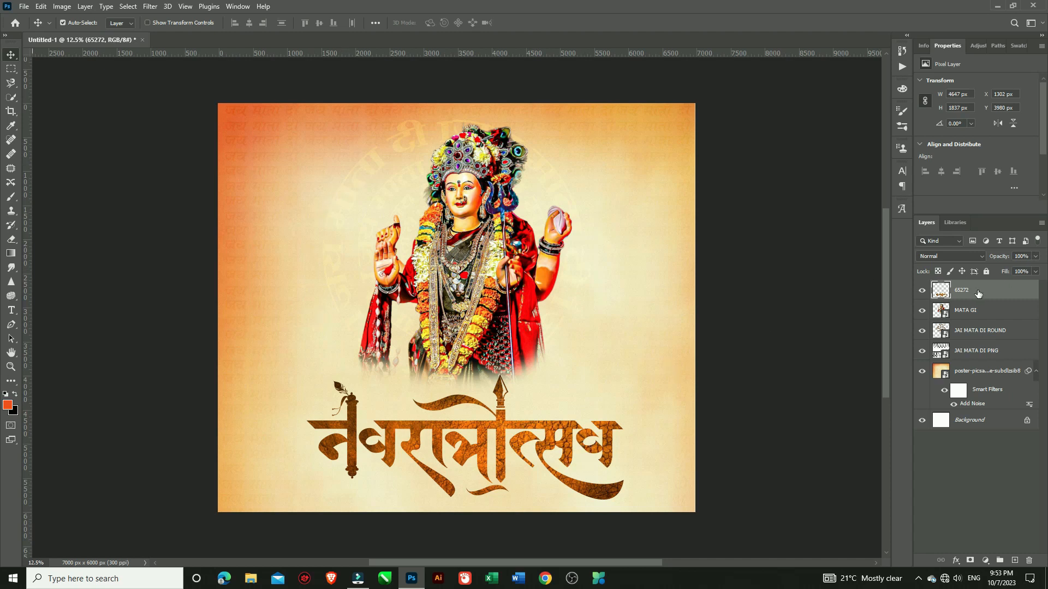
- Add Bevel & Emboss and Drop Shadow effects to the merged title layer and open the drop shadow settings
double_click(1024, 295)
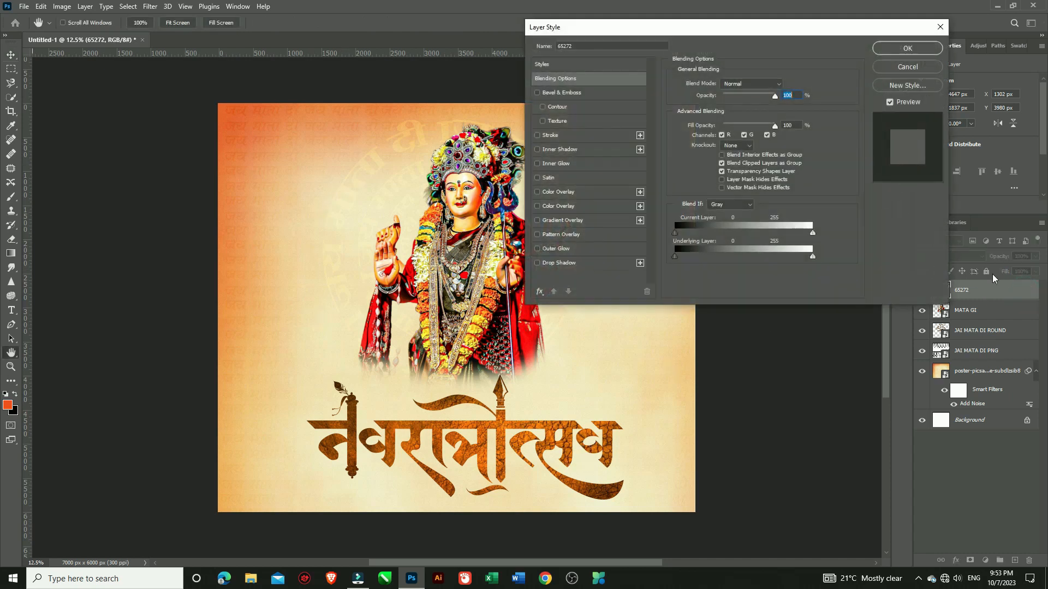
left_click(538, 93)
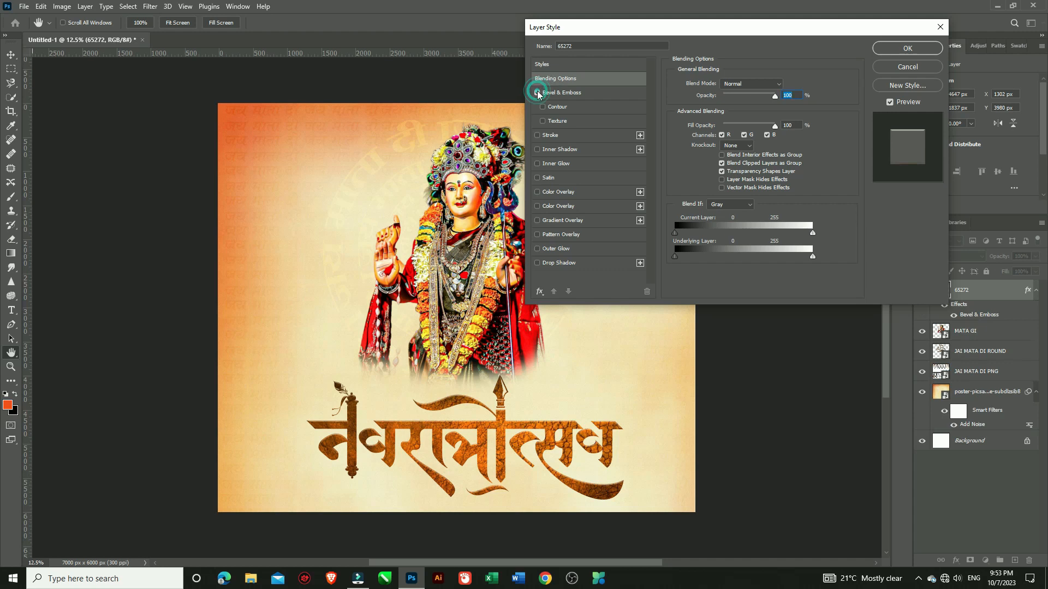
left_click(538, 264)
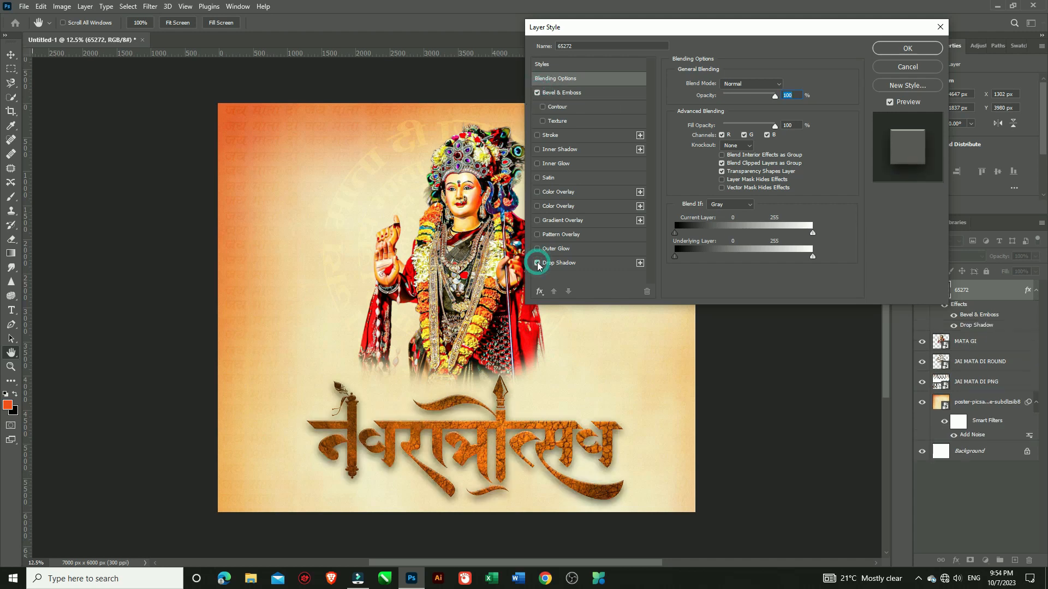
left_click(605, 265)
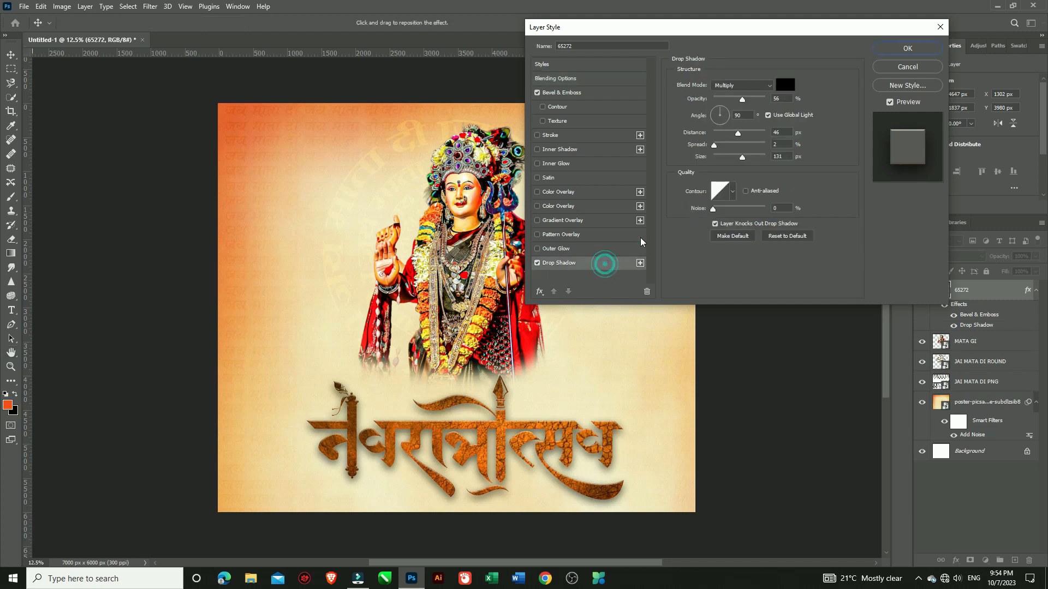
- Reduce the title's drop shadow size to 33 px
double_click(784, 157)
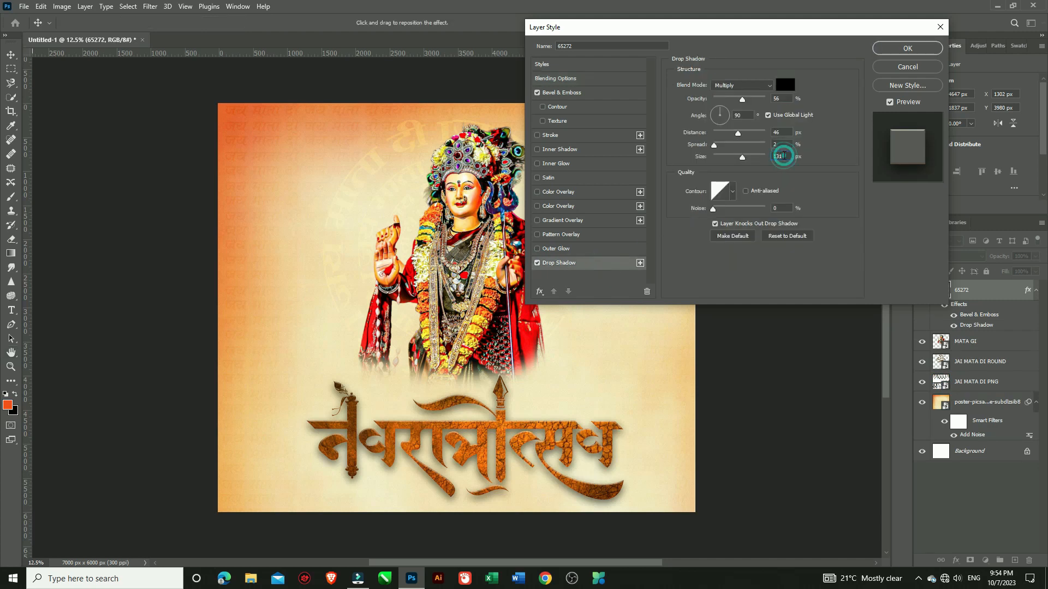
key("Down")
key("Down")
key("Down")
key("Down")
key("Down")
key("Down")
key("Down")
key("Down")
key("Down")
key("Down")
key("Down")
key("Down")
key("Down")
key("Down")
key("Down")
key("Down")
key("Down")
key("Down")
key("Down")
key("Down")
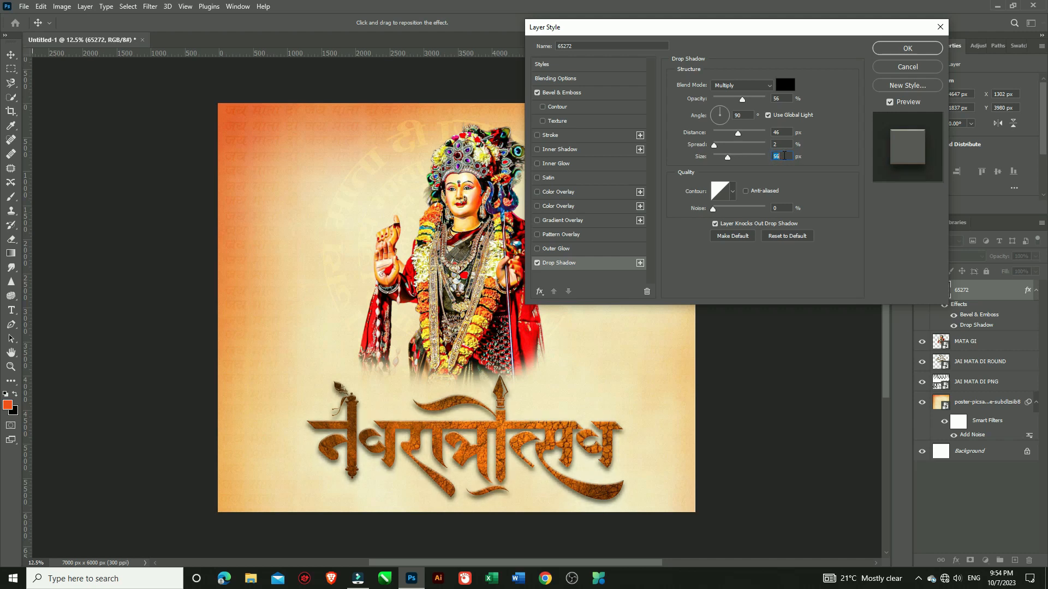
key("Down")
key("Down")
key("Down")
key("Down")
key("Down")
key("Down")
key("Down")
key("Down")
key("Down")
key("Down")
key("Down")
key("Down")
key("Down")
key("Down")
key("Down")
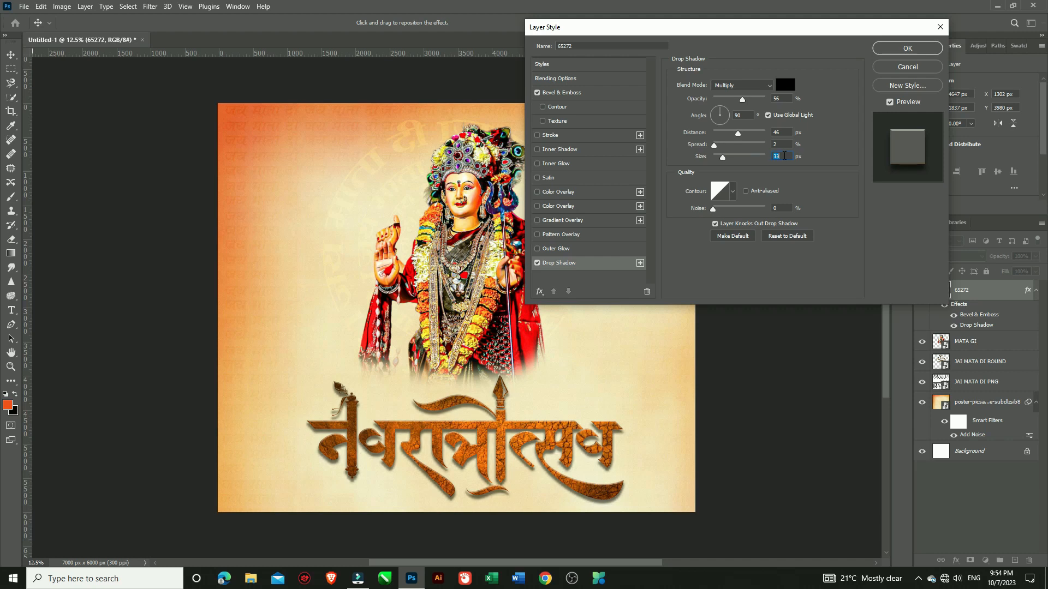
- Try a drop shadow distance of 11 px on the title, and set it to 26 px
key("Down")
key("Down")
key("Down")
key("Down")
key("Down")
key("Down")
key("Down")
key("Down")
key("Down")
key("Down")
key("Down")
key("Down")
key("Down")
key("Down")
key("Down")
key("Down")
key("Down")
key("Down")
key("Down")
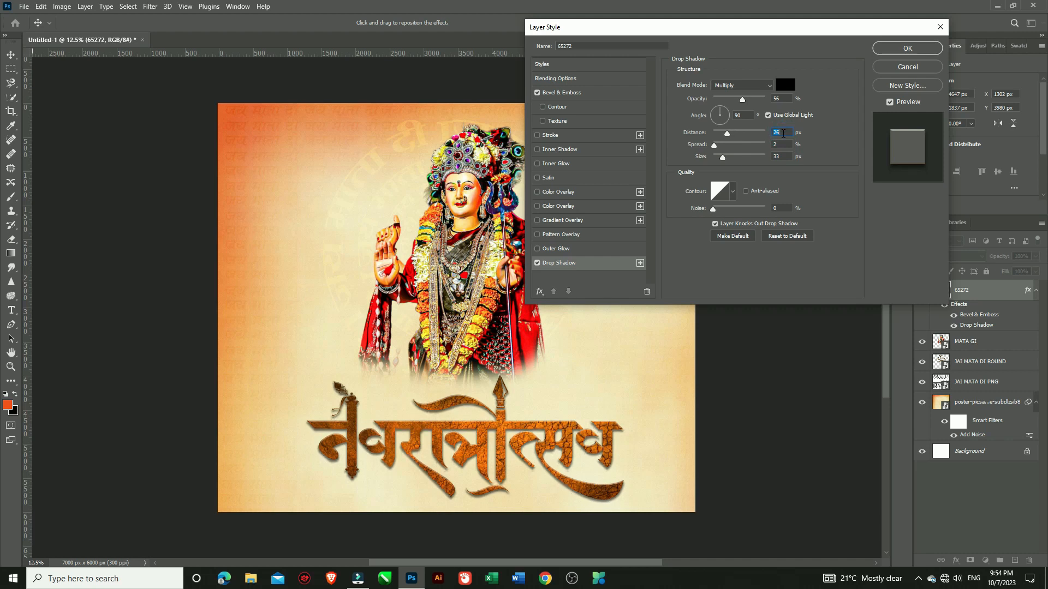
key("Down")
key("Down")
key("Down")
key("Down")
key("Down")
key("Down")
key("Down")
key("Down")
key("Down")
key("Down")
key("Down")
key("Down")
key("Down")
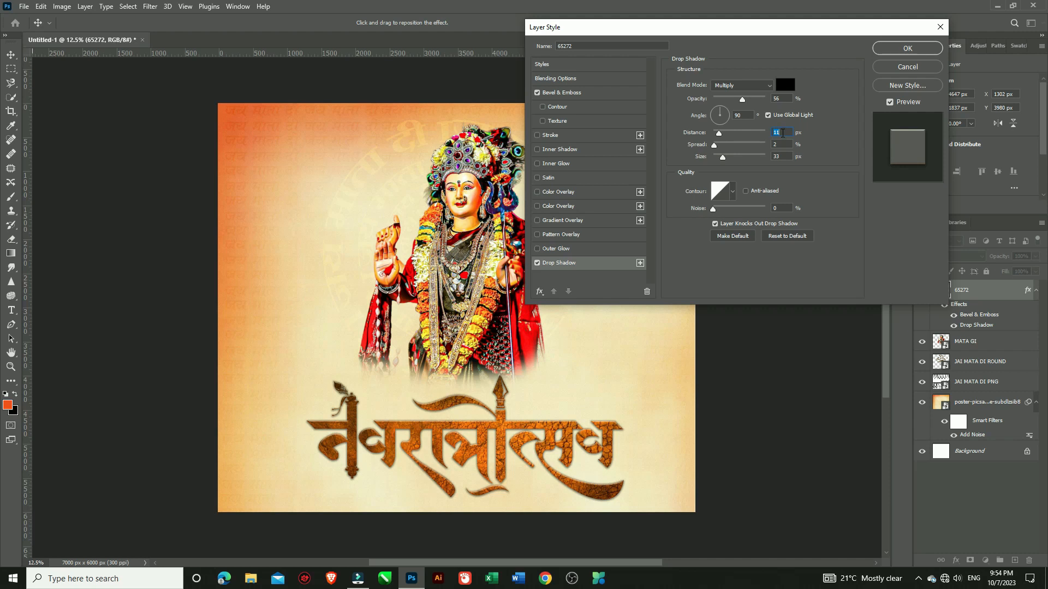
key("Up")
key("Up")
key("Up")
key("Up")
key("Up")
key("Up")
key("Up")
key("Up")
key("Up")
key("Up")
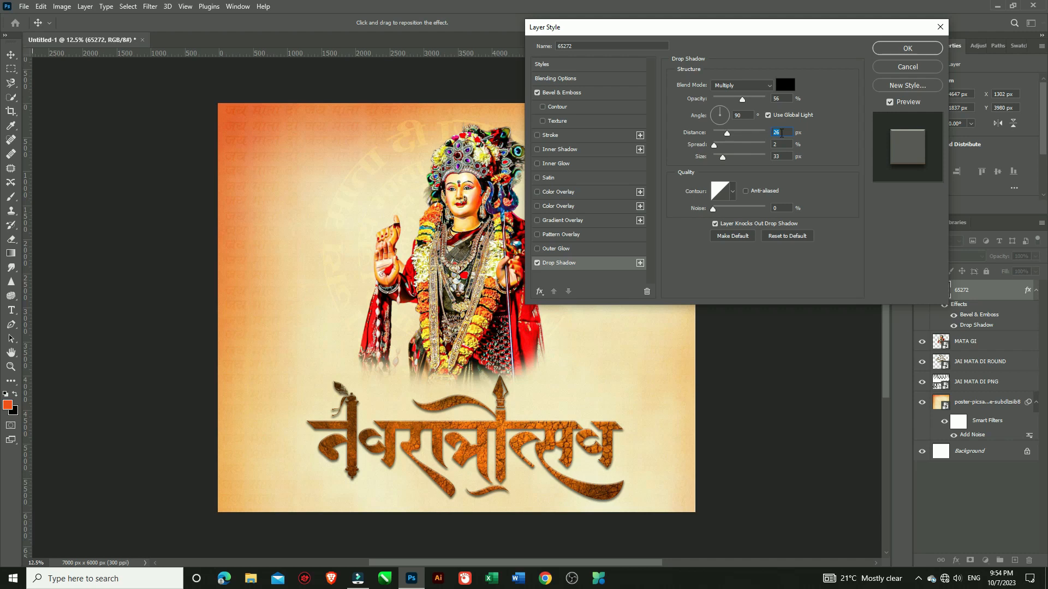
- Try larger spread values for the title's drop shadow and set the spread to 20%
double_click(781, 145)
scroll(782, 145, "up", 9)
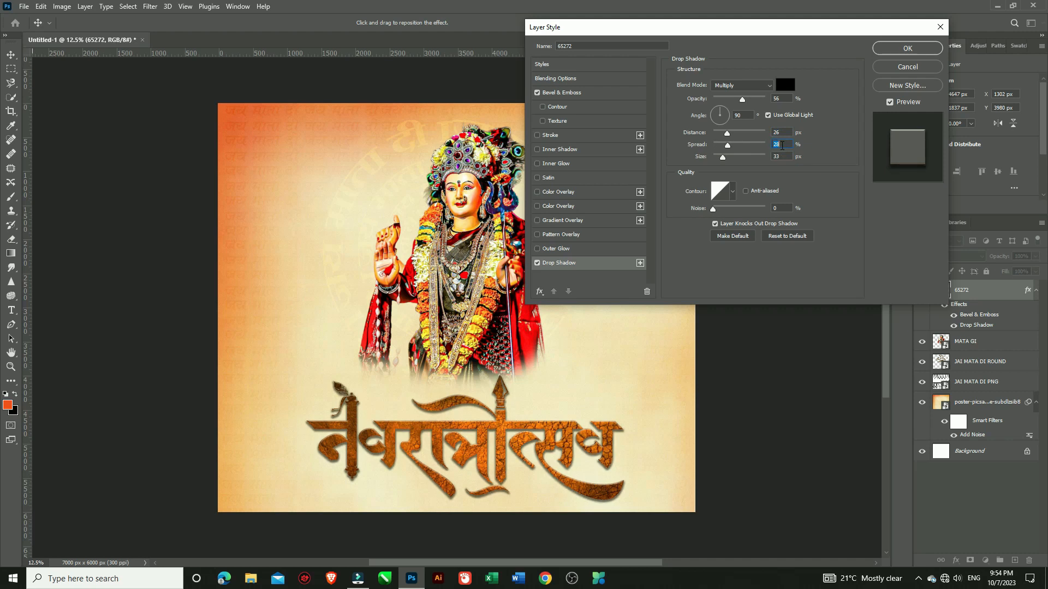
scroll(781, 146, "up", 3)
scroll(782, 146, "down", 4)
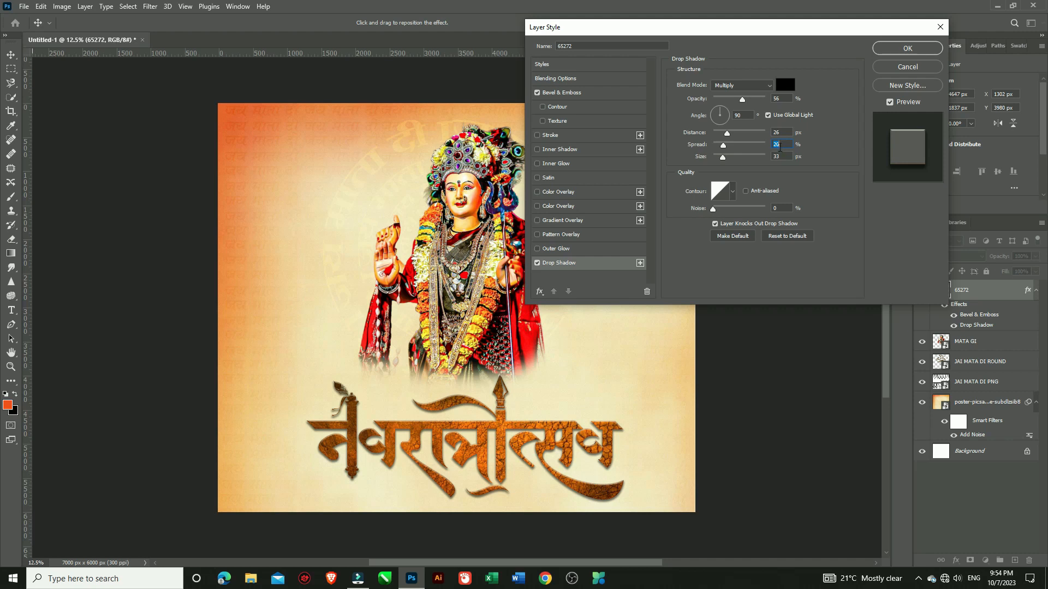
- Set the title's drop shadow to a size of 6 px, a distance of 9 px and a spread of 11%
scroll(780, 158, "down", 1)
scroll(780, 158, "down", 4)
scroll(780, 158, "down", 8)
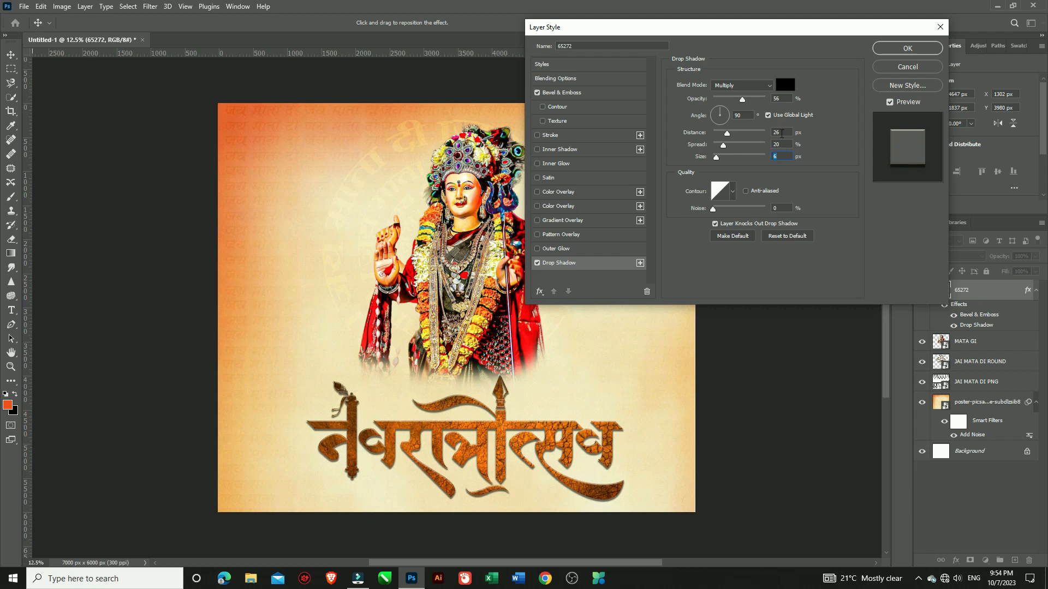
scroll(781, 133, "down", 8)
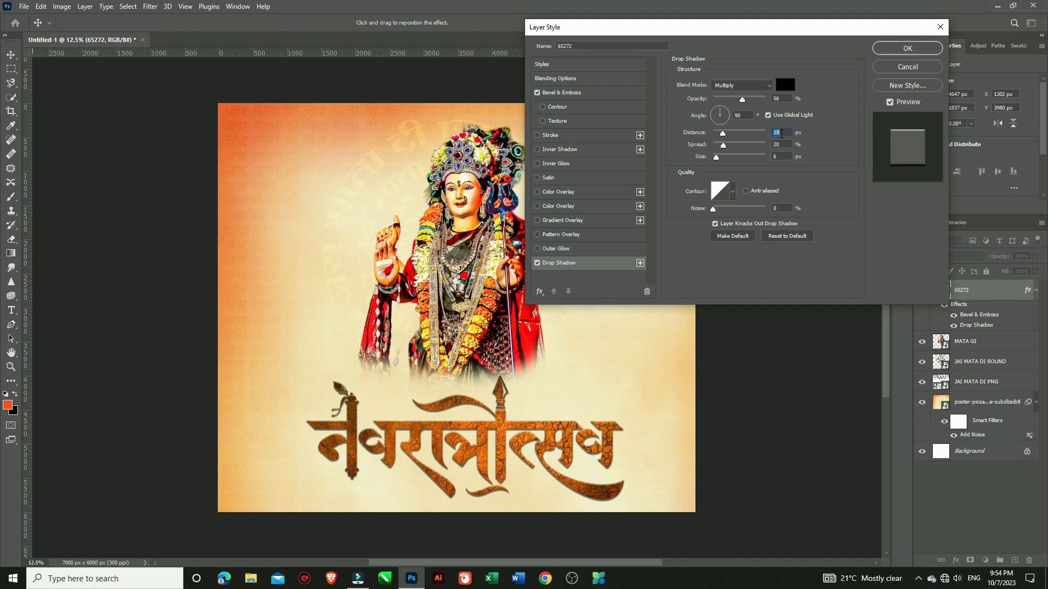
scroll(781, 134, "down", 3)
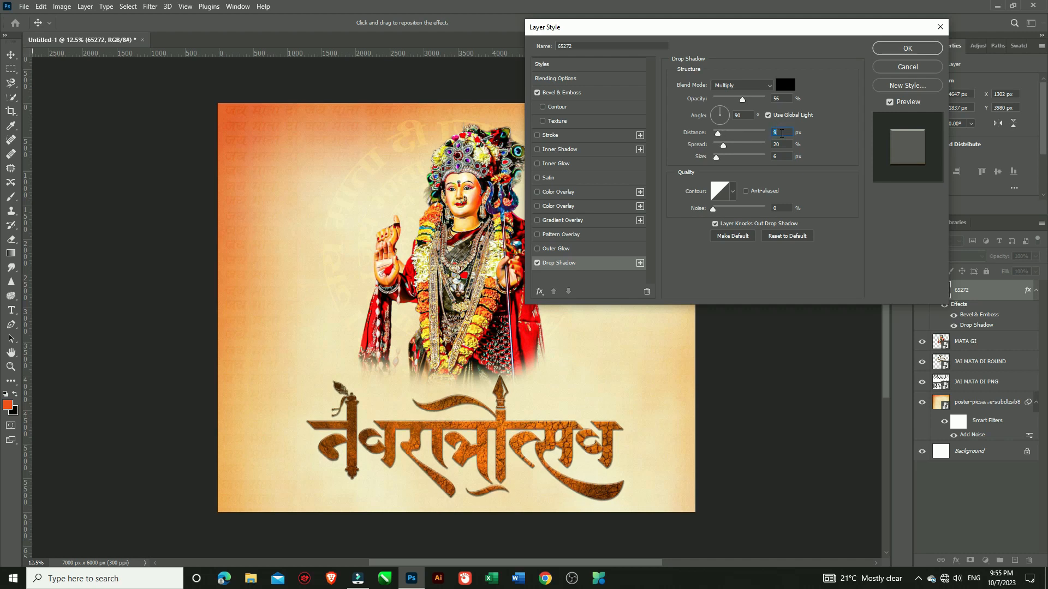
scroll(788, 147, "down", 3)
scroll(787, 147, "down", 1)
scroll(787, 147, "up", 1)
- Try the Inner Shadow and Inner Glow effects on the title layer one after the other
left_click(538, 149)
left_click(538, 150)
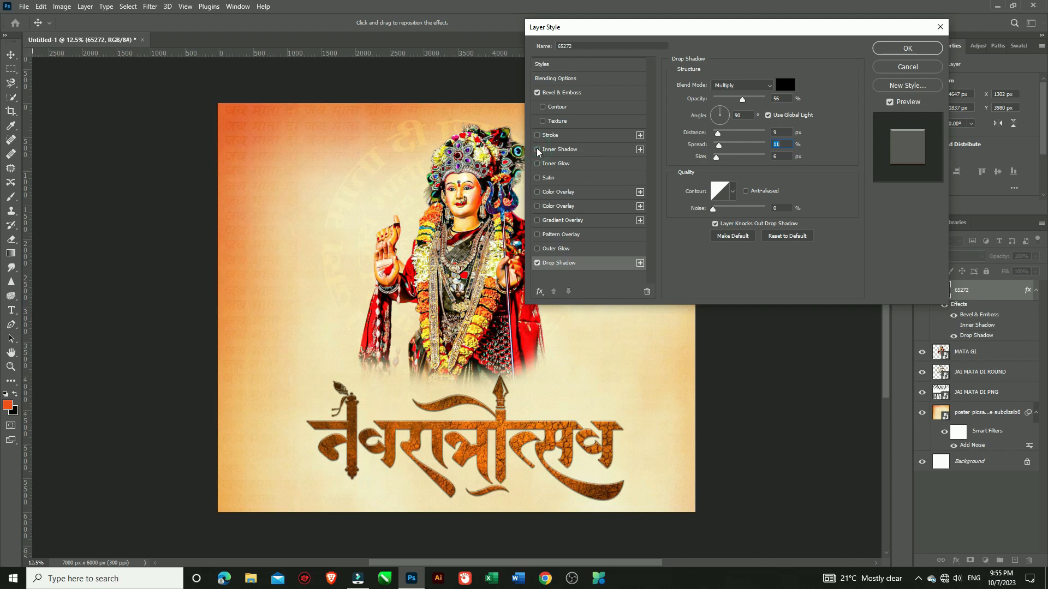
left_click(538, 164)
left_click(537, 164)
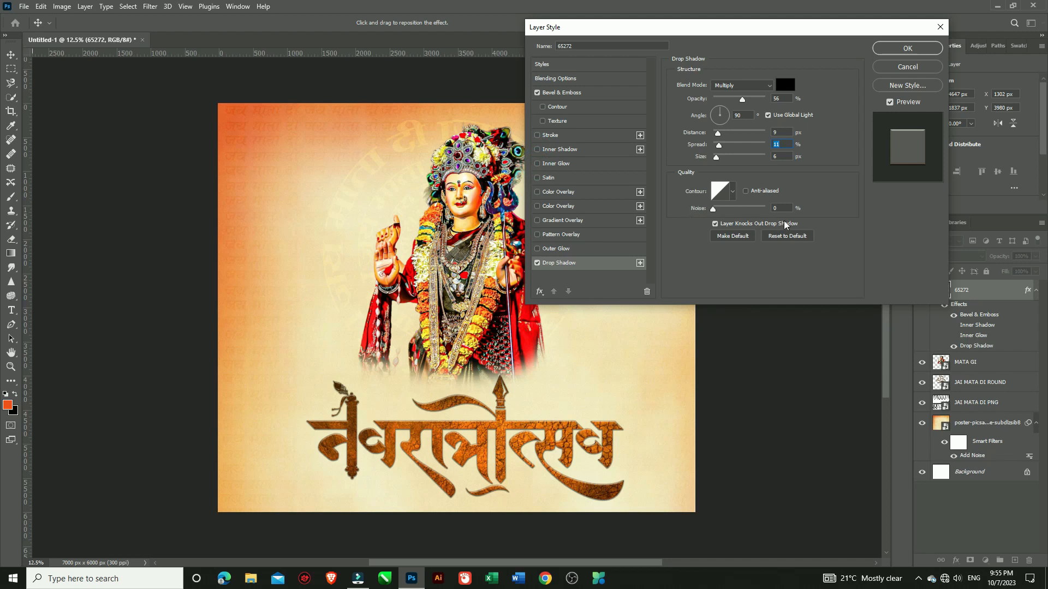
- Apply the layer style with the first preset contour on the drop shadow, and nudge the title up to Y 3972 px
left_click(732, 191)
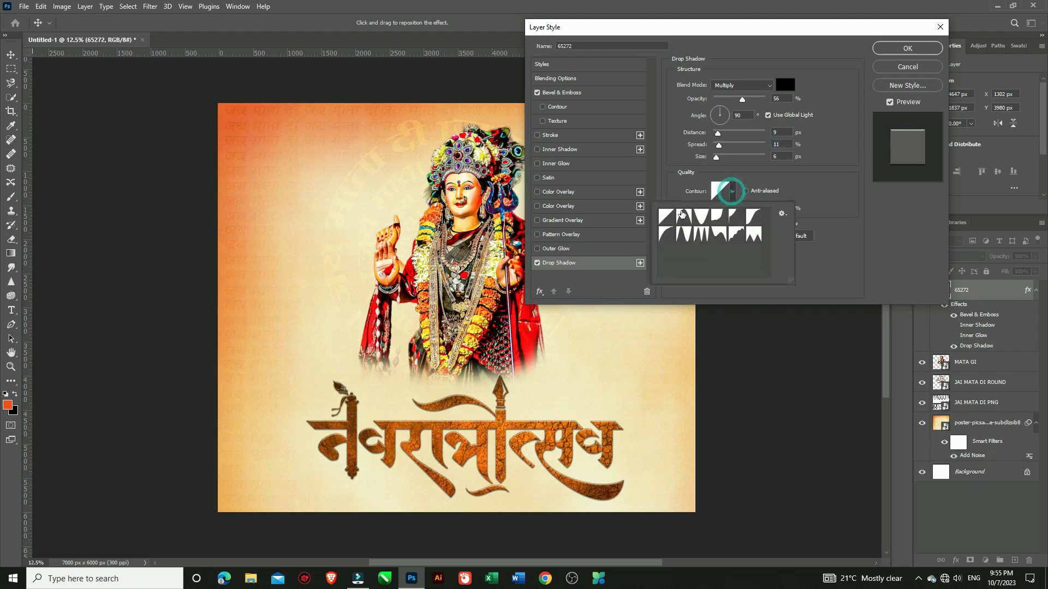
left_click(664, 216)
left_click(880, 49)
left_click(880, 49)
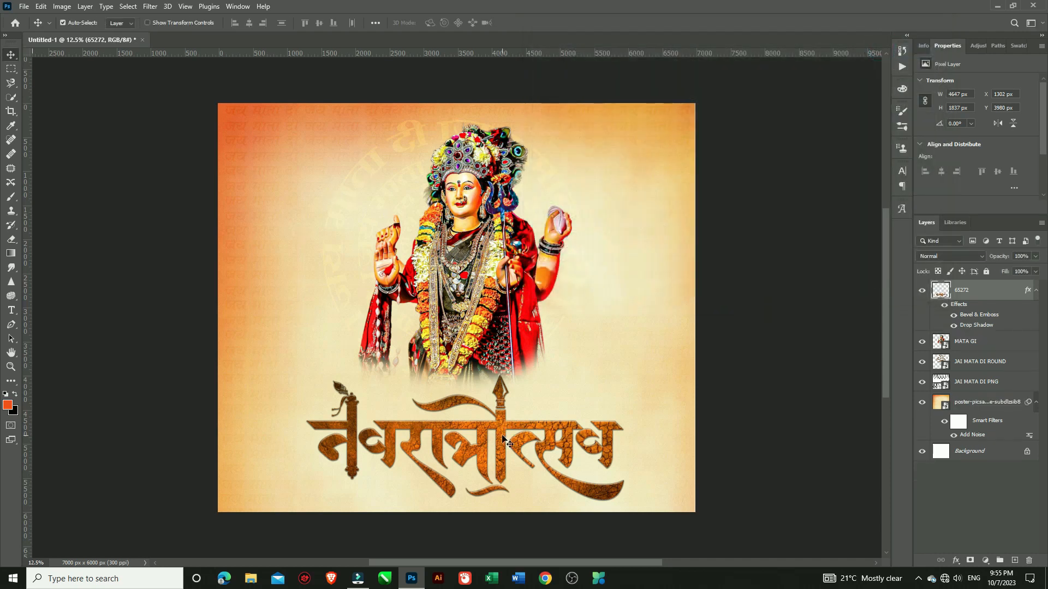
left_click_drag(503, 437, 499, 435)
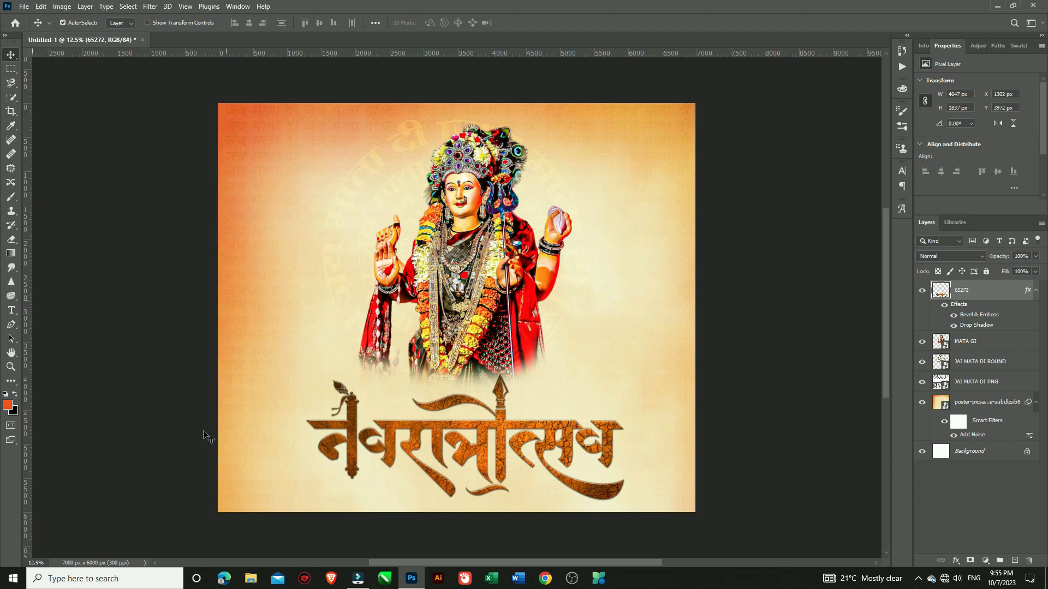
- Start placing an embedded image and look through the MAA DURGA and TEXT PNG folders inside ALL FESTIVAL MATERIYAL on drive F
left_click(24, 6)
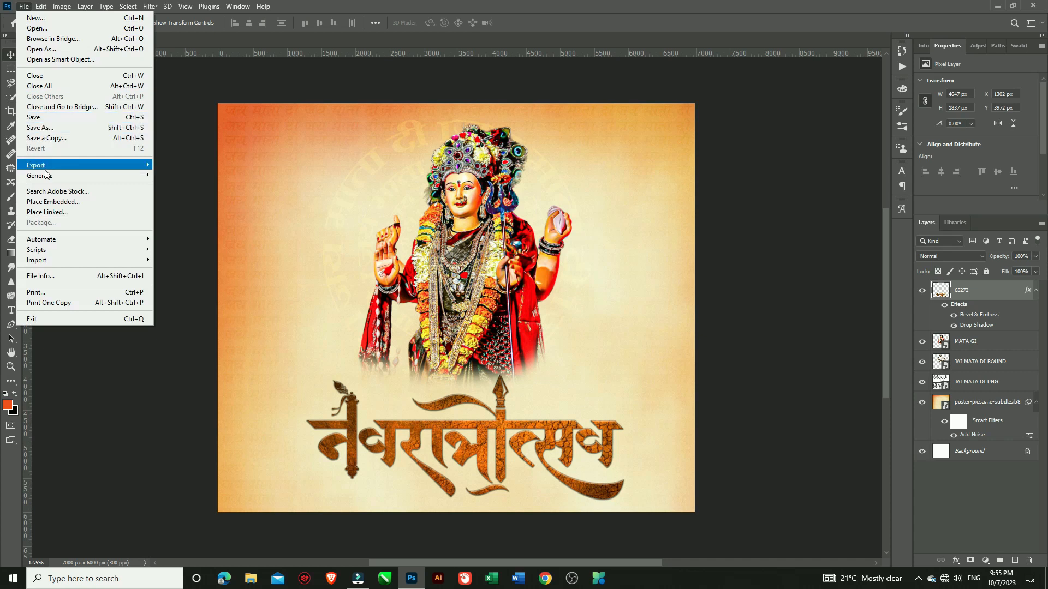
left_click(50, 203)
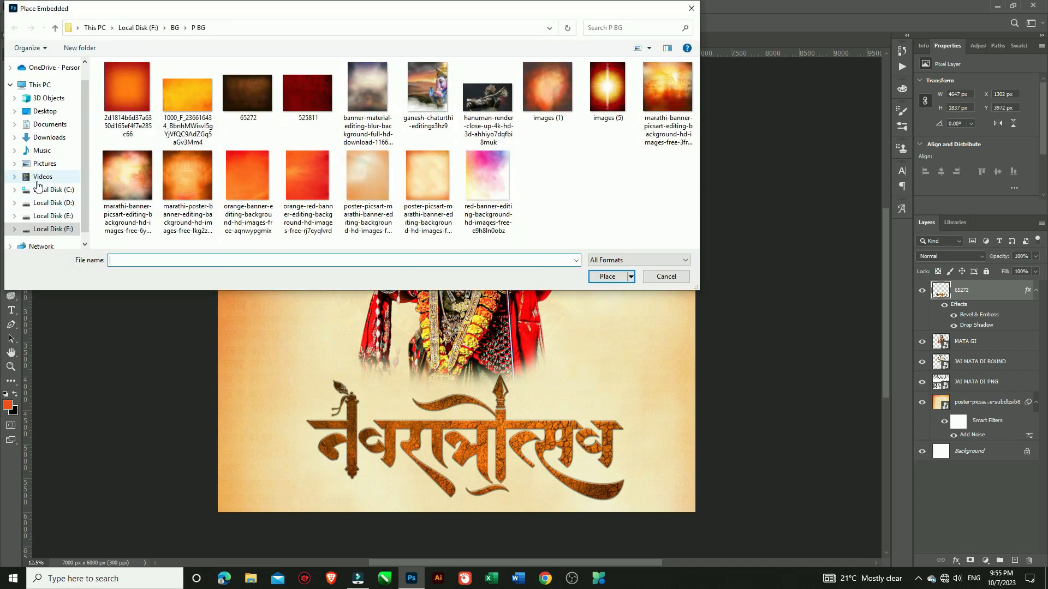
left_click(52, 228)
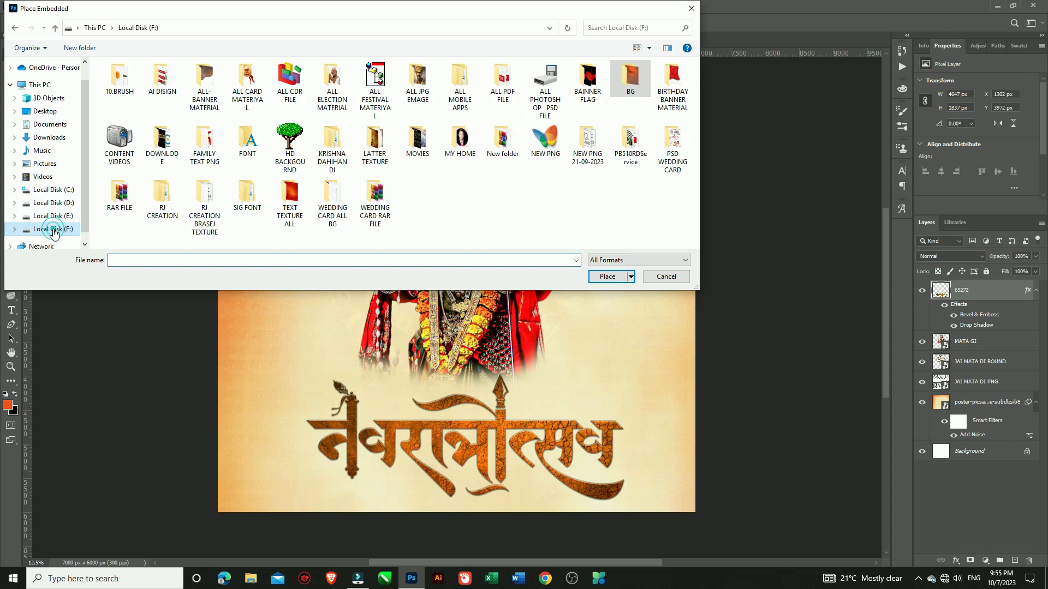
double_click(375, 82)
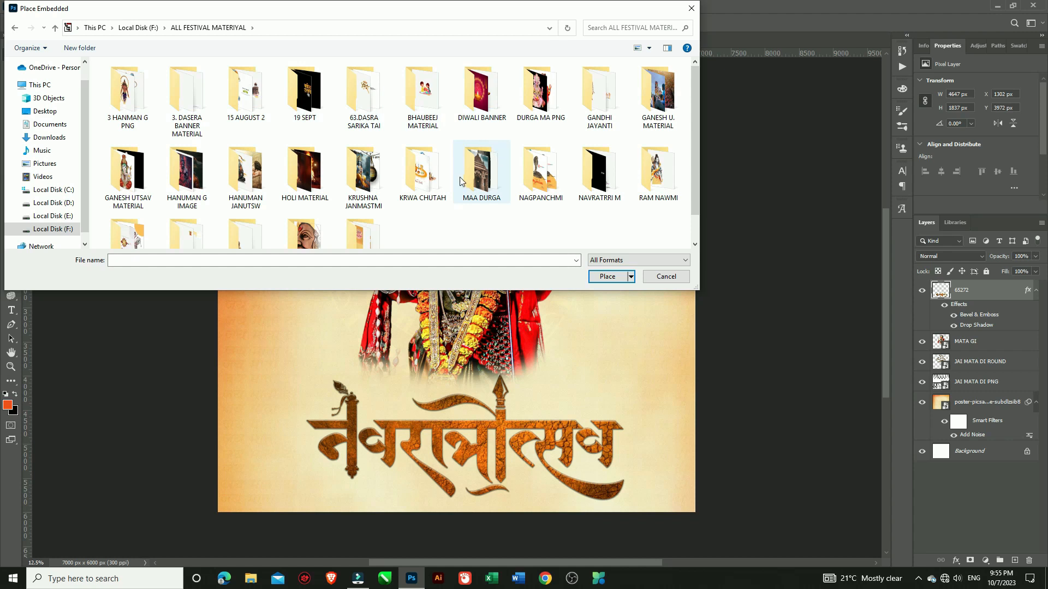
double_click(483, 177)
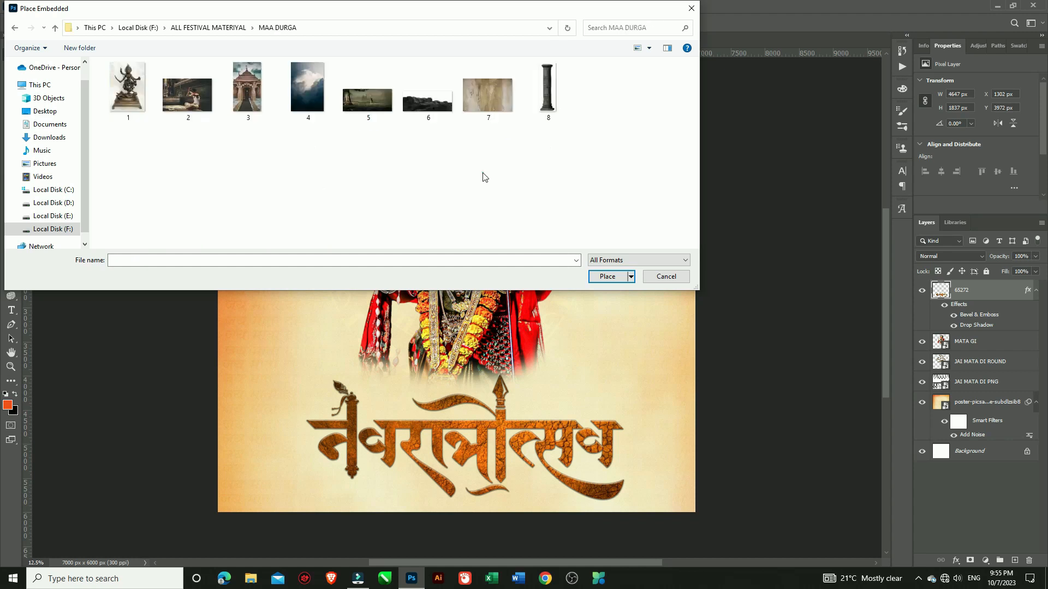
left_click(11, 28)
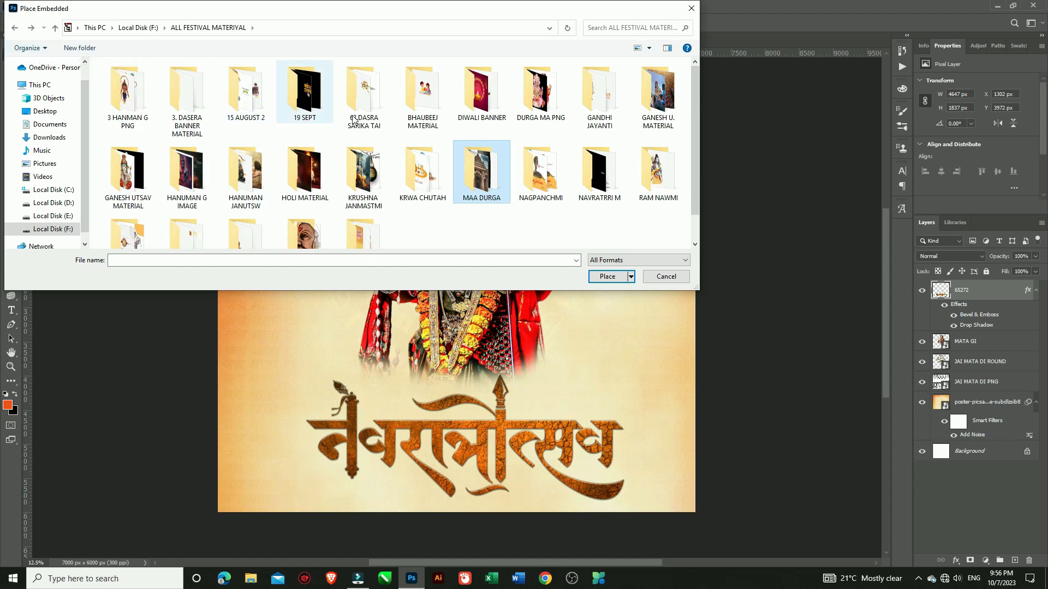
scroll(257, 166, "down", 1)
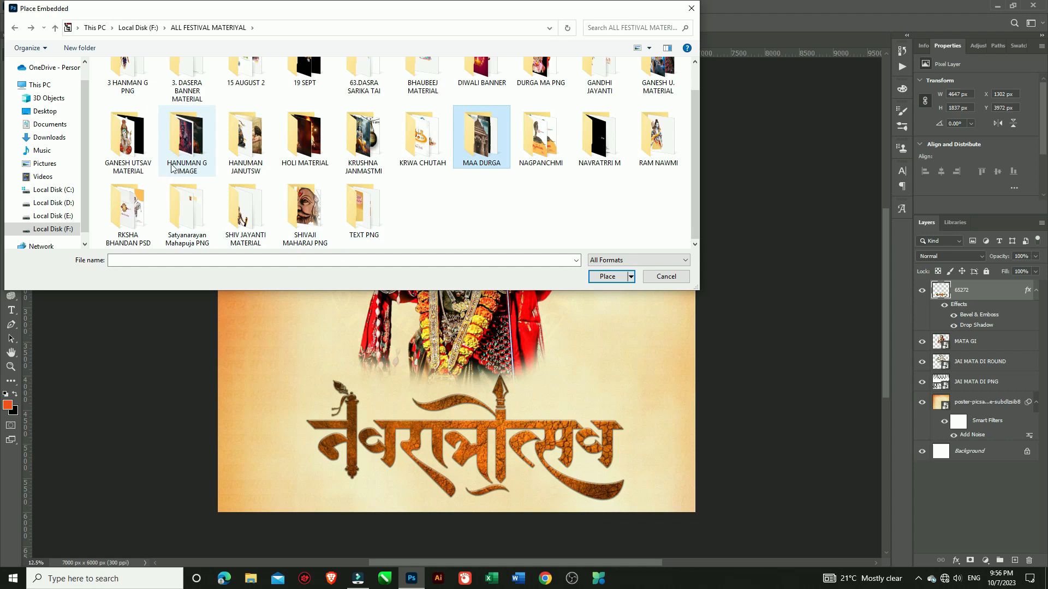
double_click(362, 213)
scroll(365, 195, "down", 1)
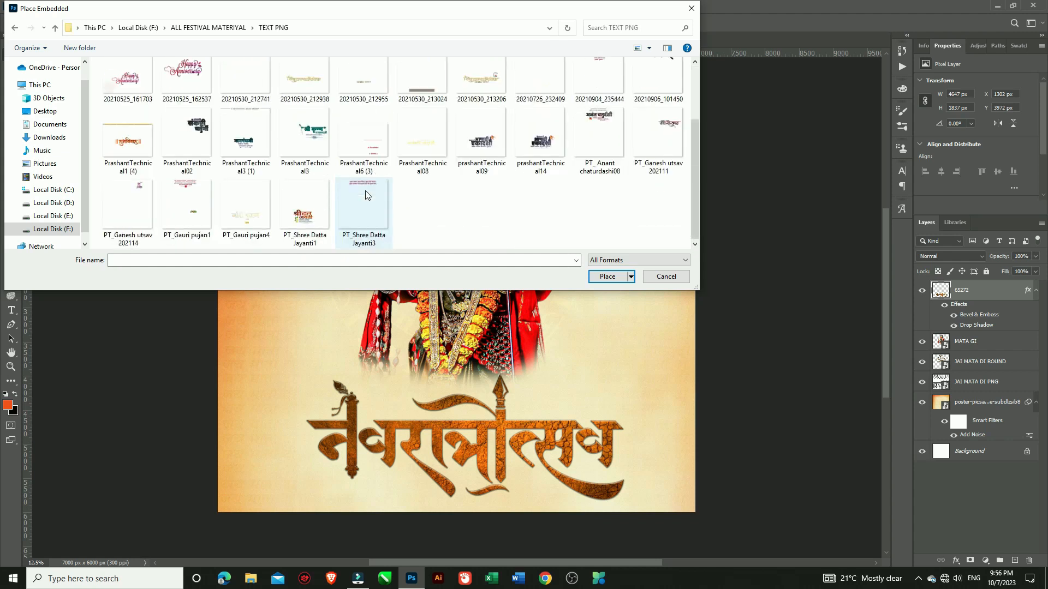
scroll(371, 180, "up", 1)
left_click(15, 29)
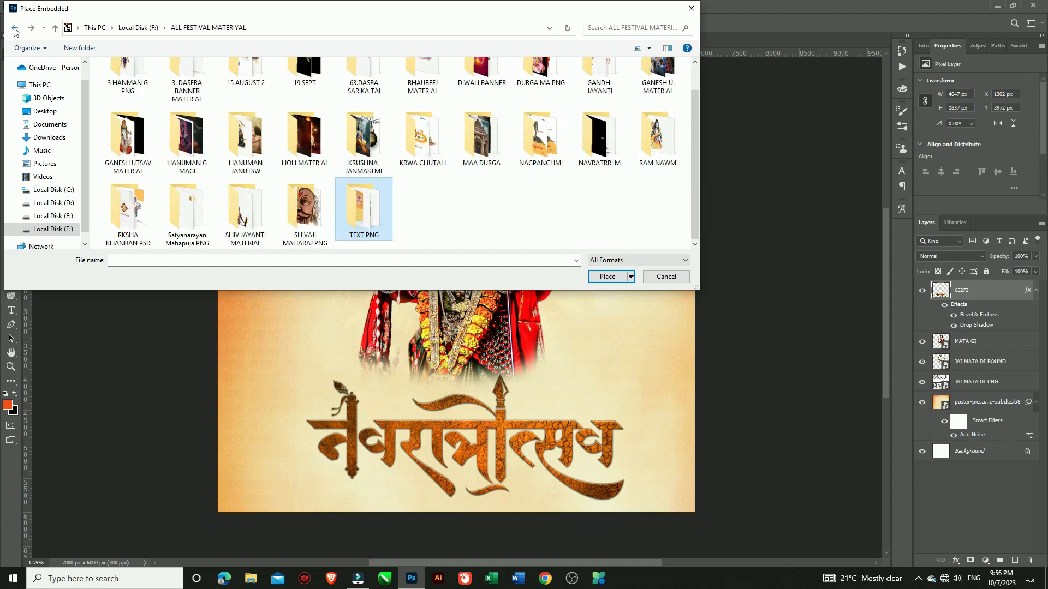
scroll(483, 137, "up", 1)
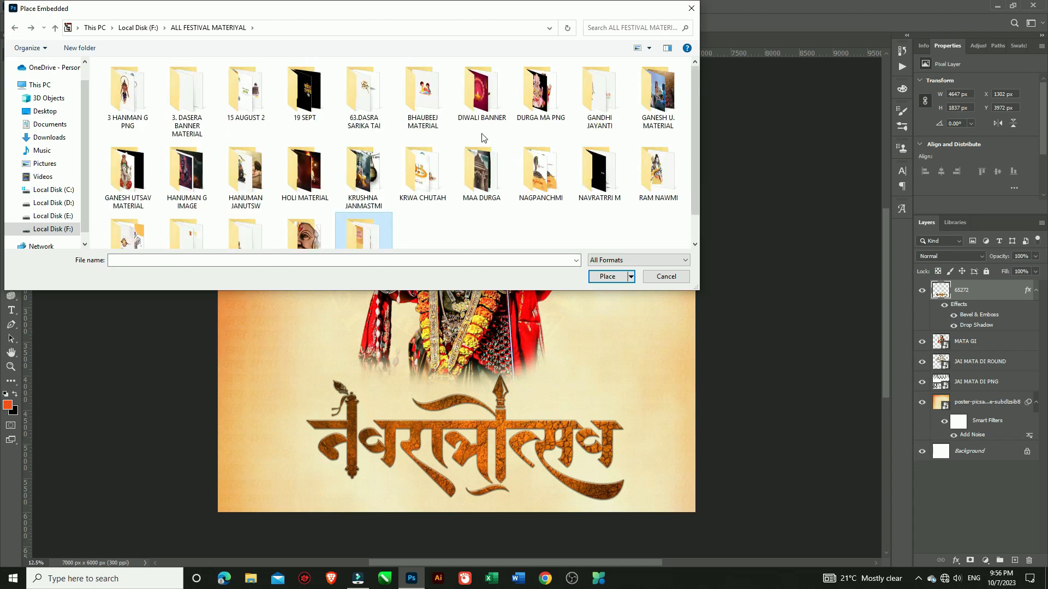
- Look through the DURGA MA PNG folder and its Navratri coming soon banner and MATA G IMAGE subfolders for a suitable image
double_click(539, 108)
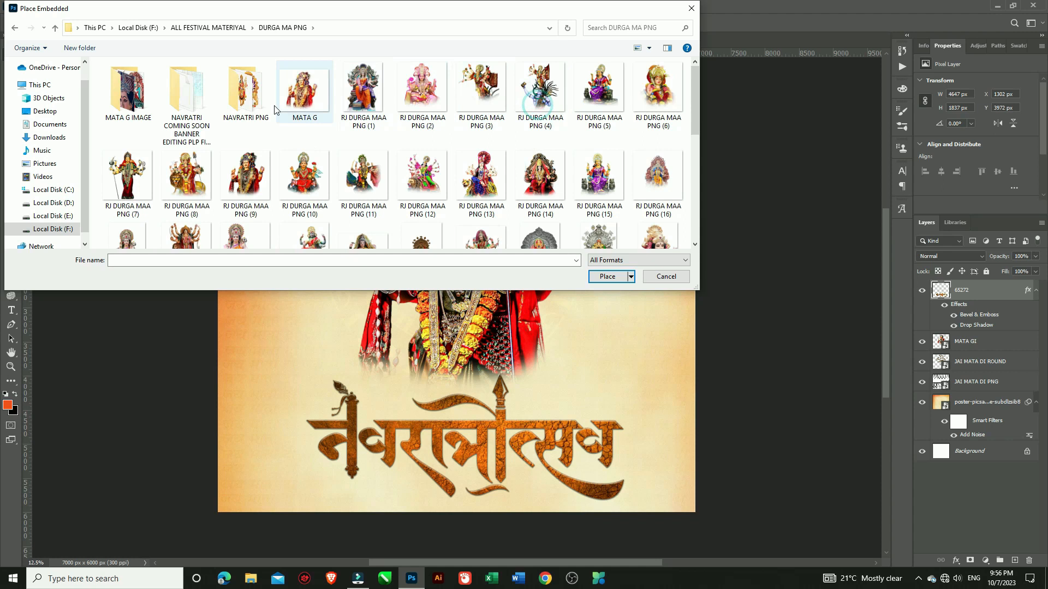
double_click(189, 97)
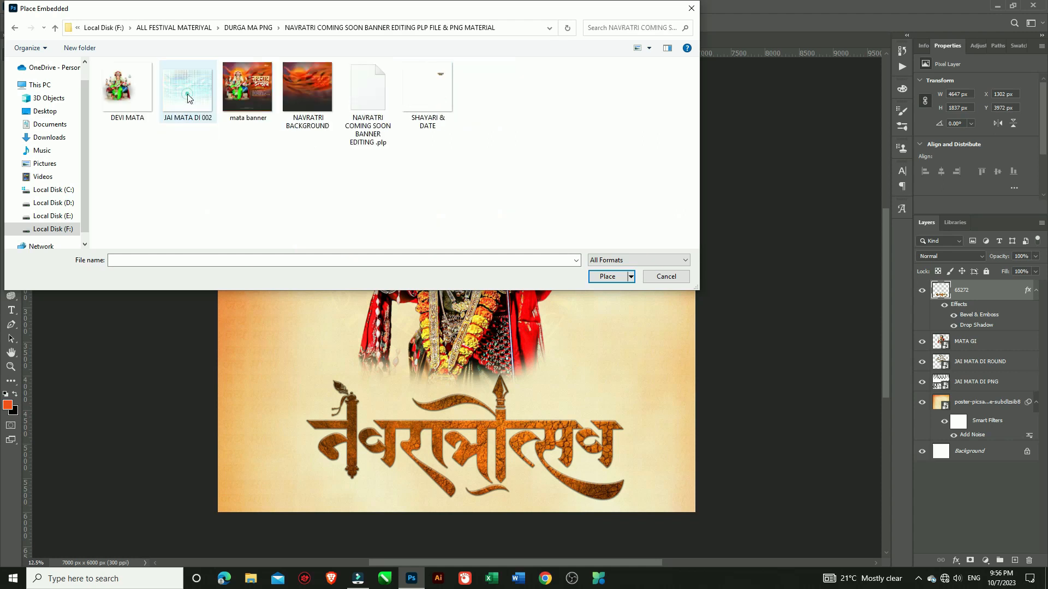
left_click(14, 28)
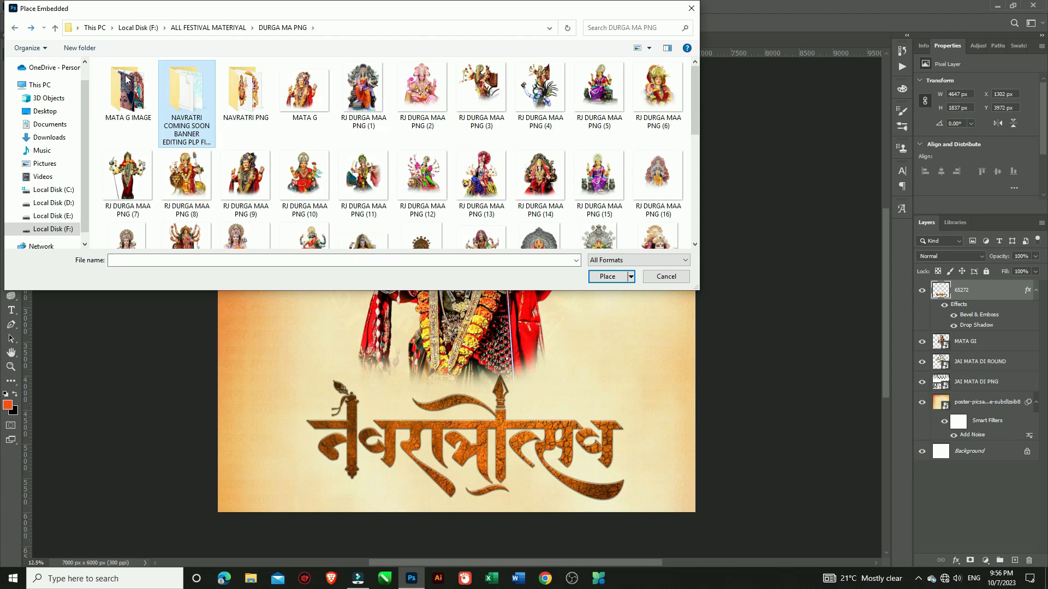
scroll(134, 96, "down", 5)
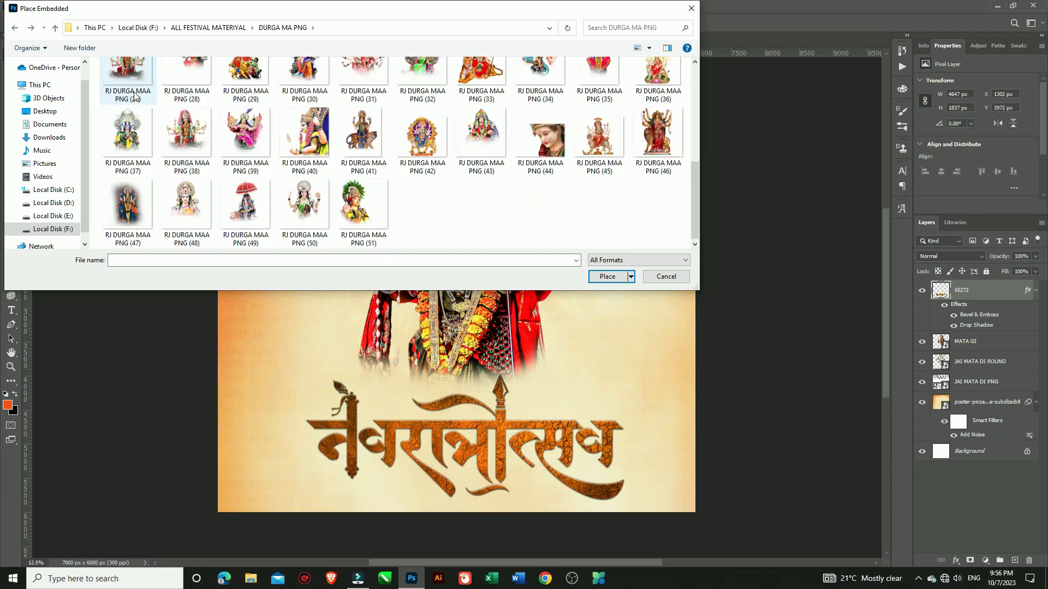
scroll(134, 96, "up", 5)
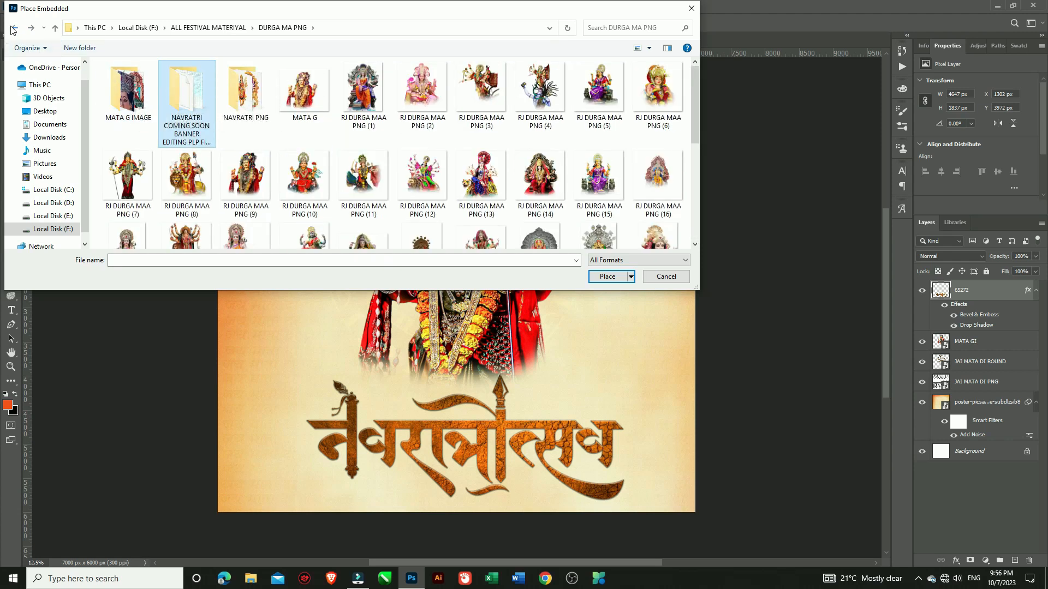
double_click(121, 94)
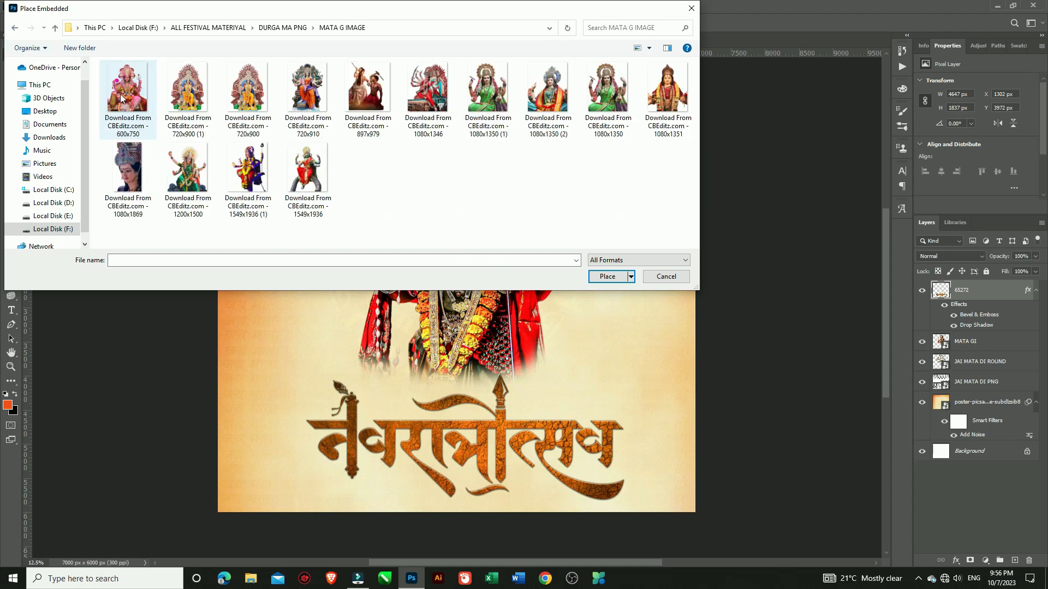
left_click(15, 28)
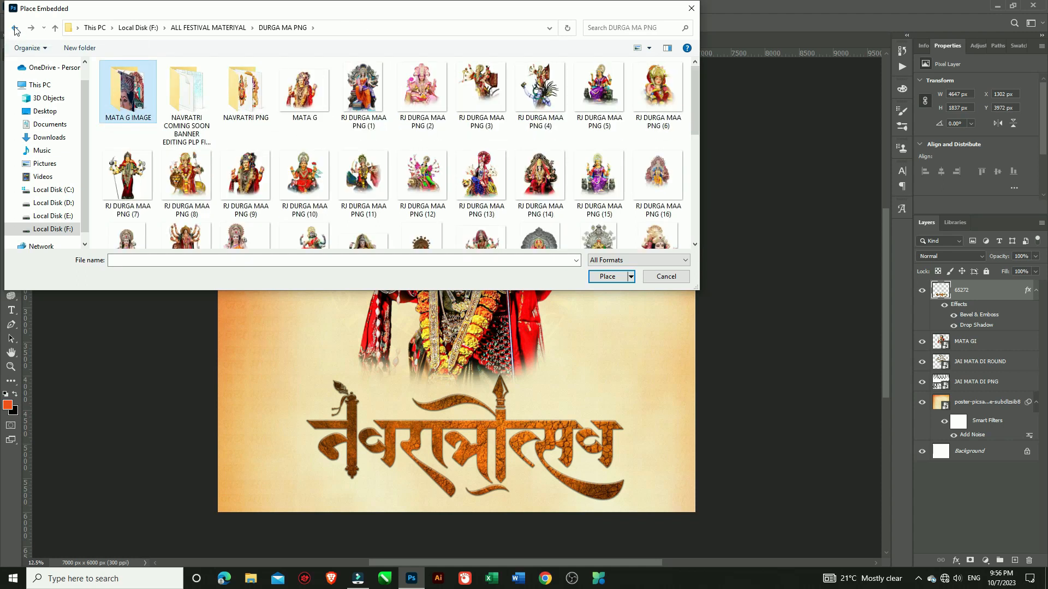
left_click(15, 28)
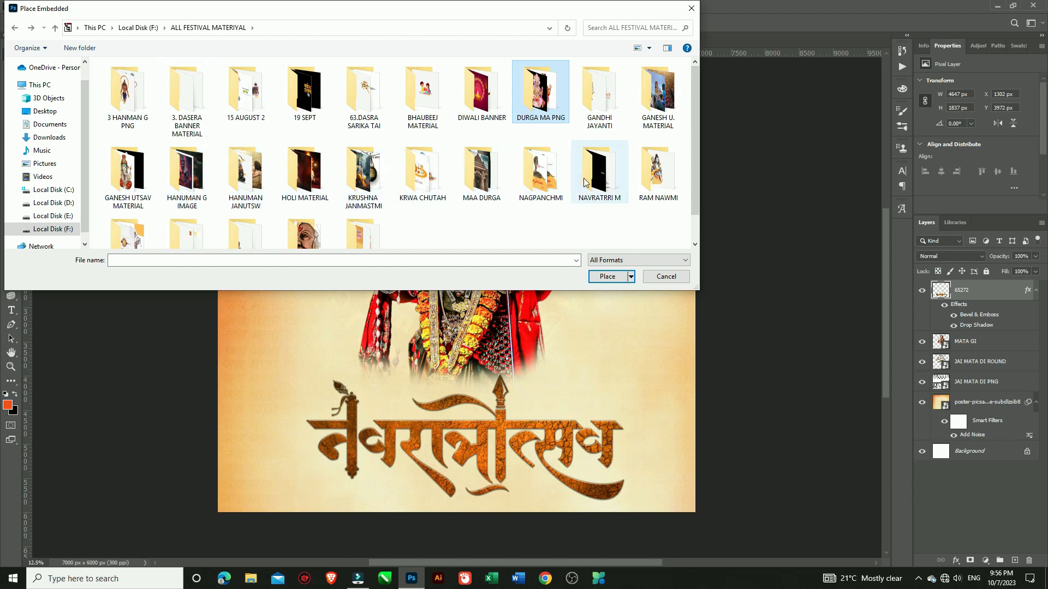
- Check the TEXT PNG folder again, and search the LAGNAPATRIKA MATERIAL (PREMIUM) folders inside New folder on drive F
scroll(484, 181, "down", 1)
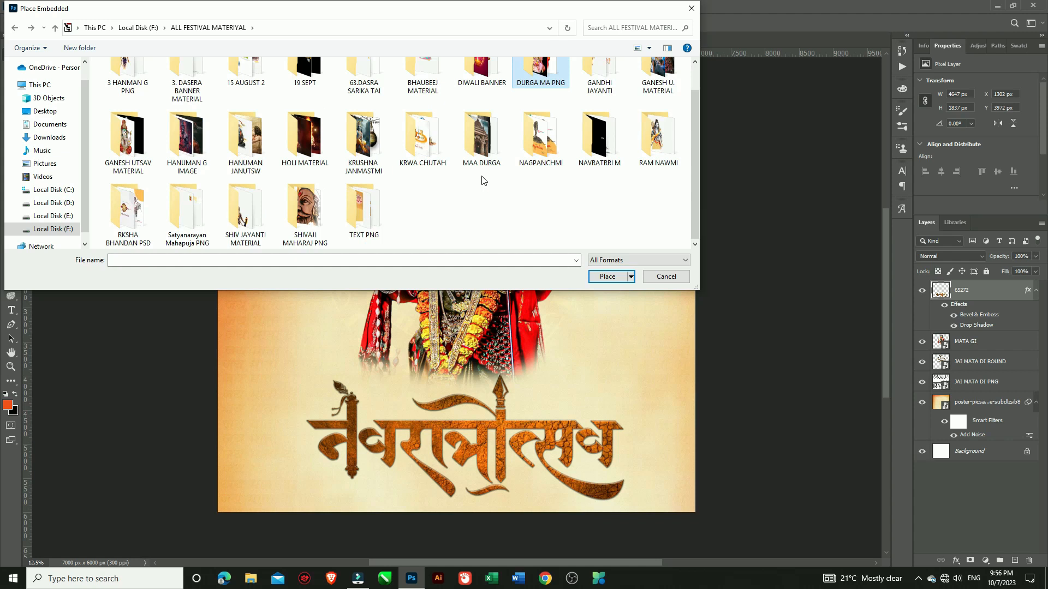
double_click(362, 204)
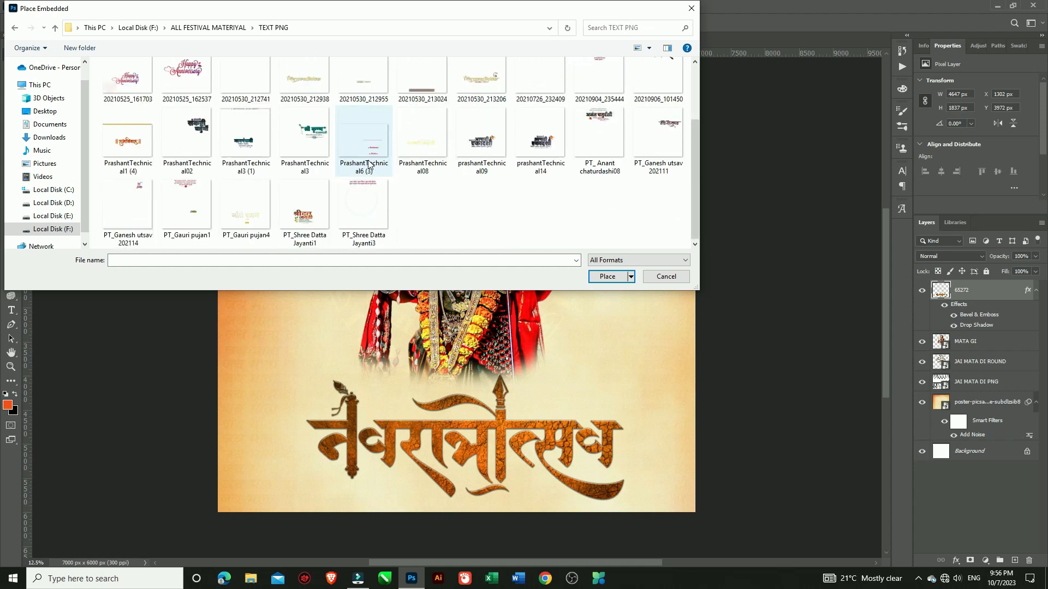
scroll(369, 165, "up", 2)
left_click(15, 28)
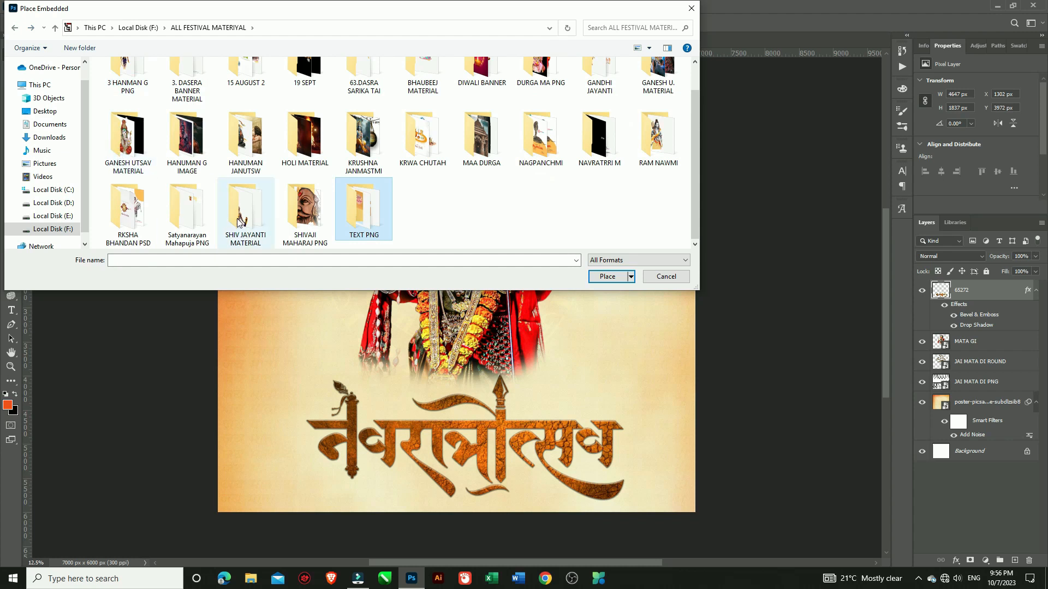
scroll(599, 158, "up", 1)
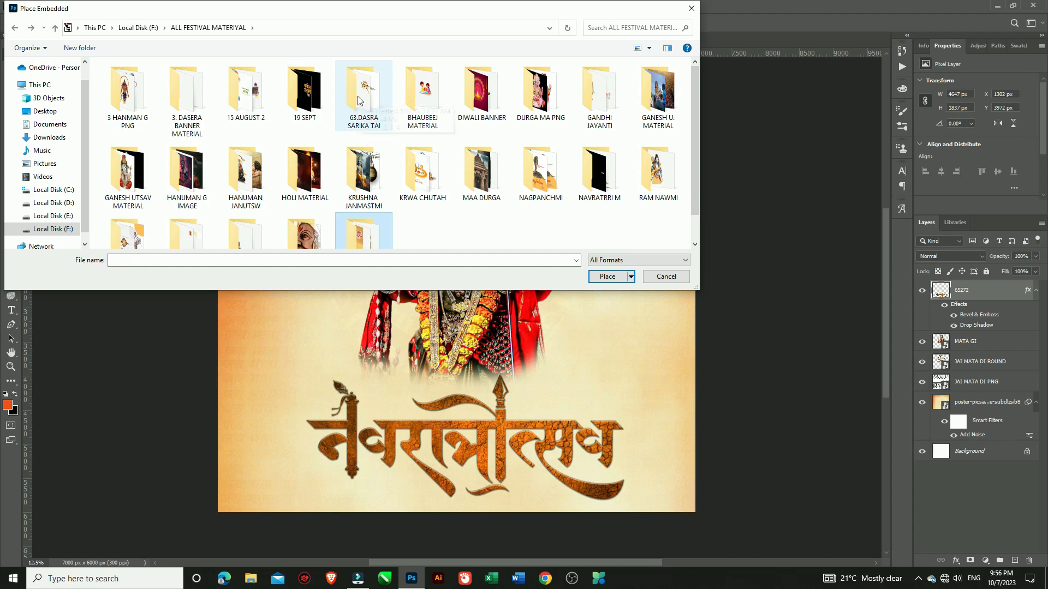
left_click(52, 229)
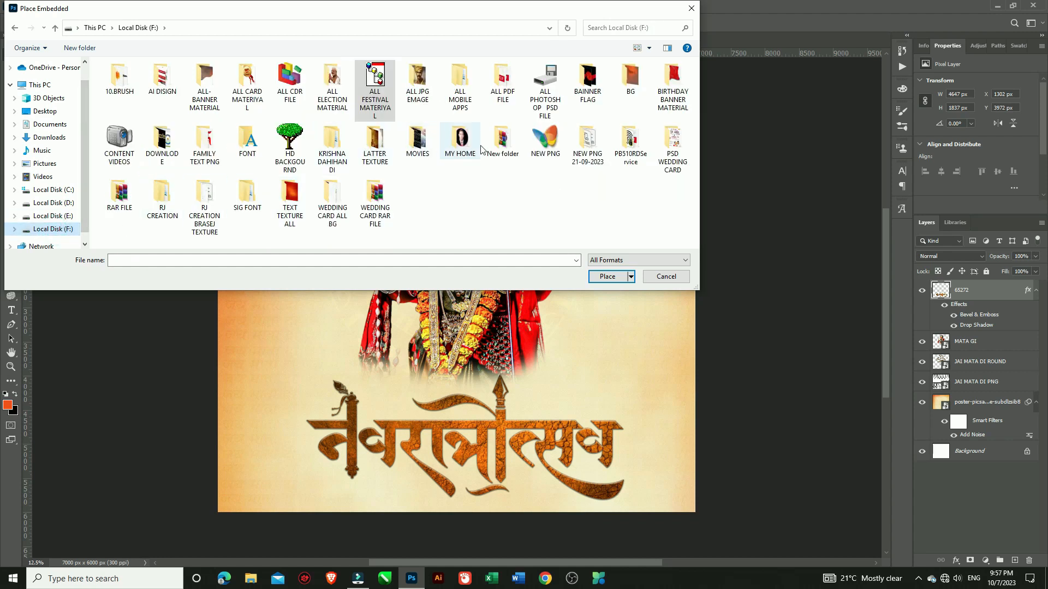
double_click(502, 140)
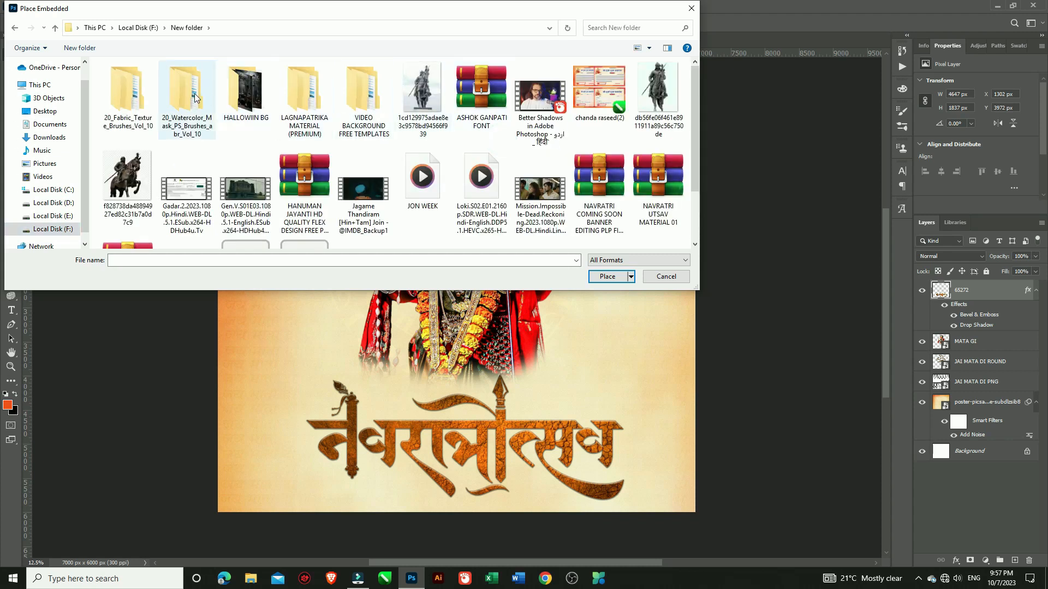
double_click(307, 95)
double_click(200, 80)
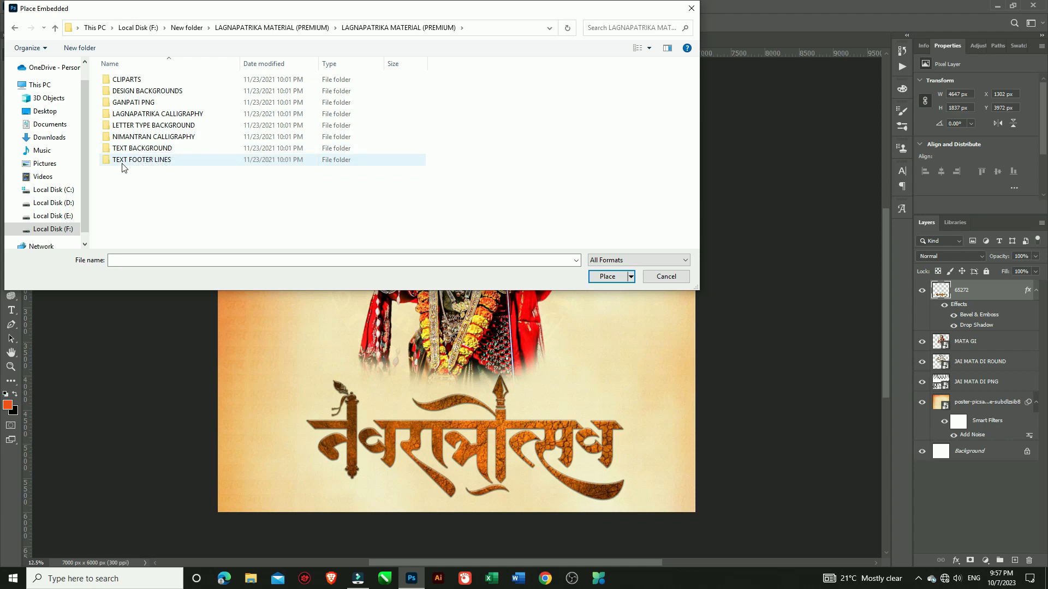
left_click(16, 29)
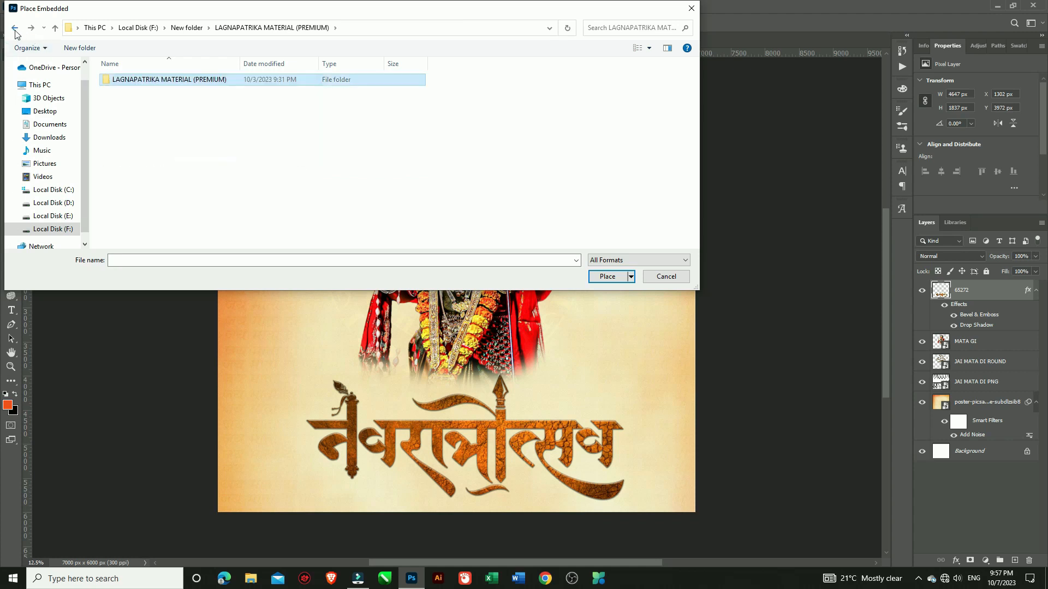
left_click(16, 30)
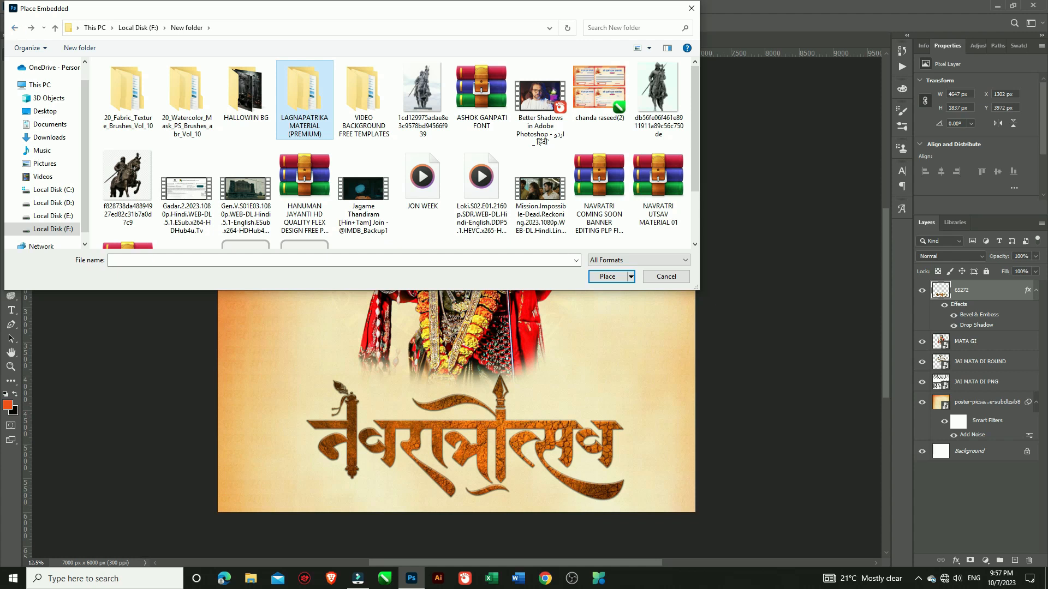
left_click(15, 30)
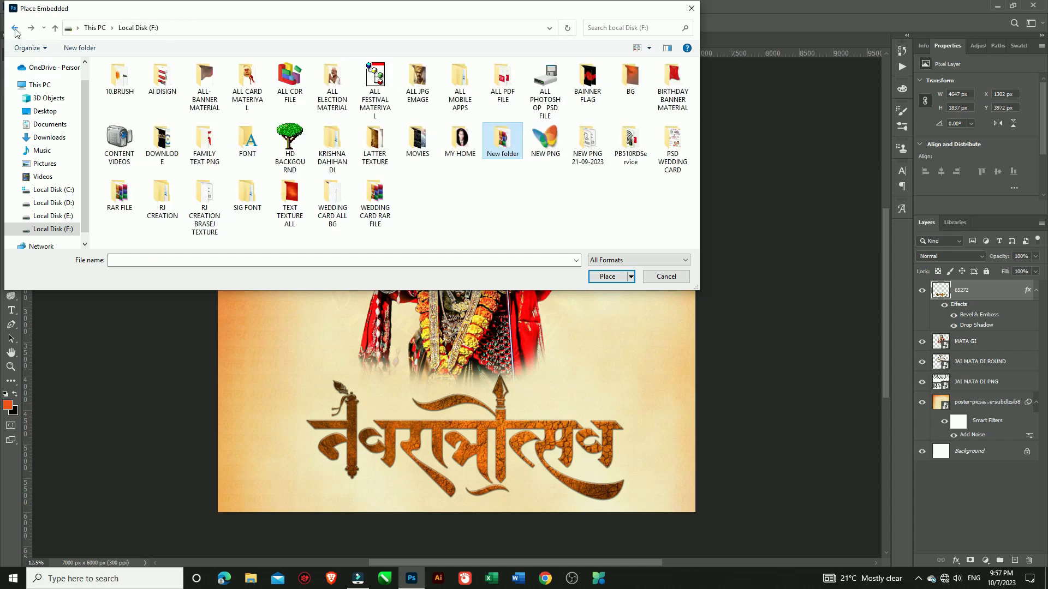
- Look through the 3. DASERA BANNER MATERIAL and DURGA MA PNG folders, including MATA G IMAGE, inside ALL FESTIVAL MATERIYAL for suitable artwork
double_click(374, 79)
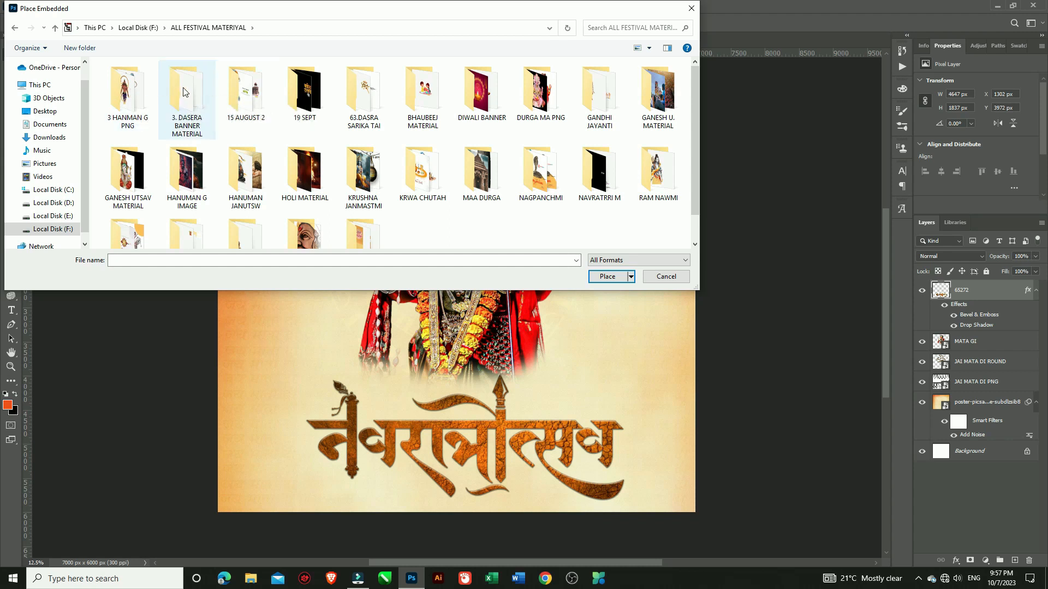
double_click(183, 92)
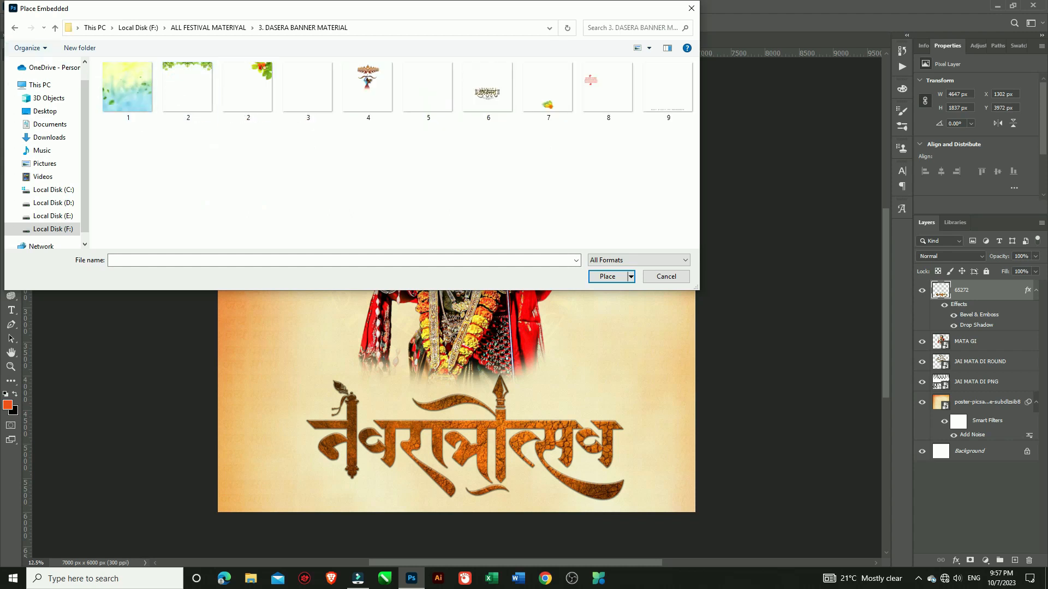
left_click(15, 28)
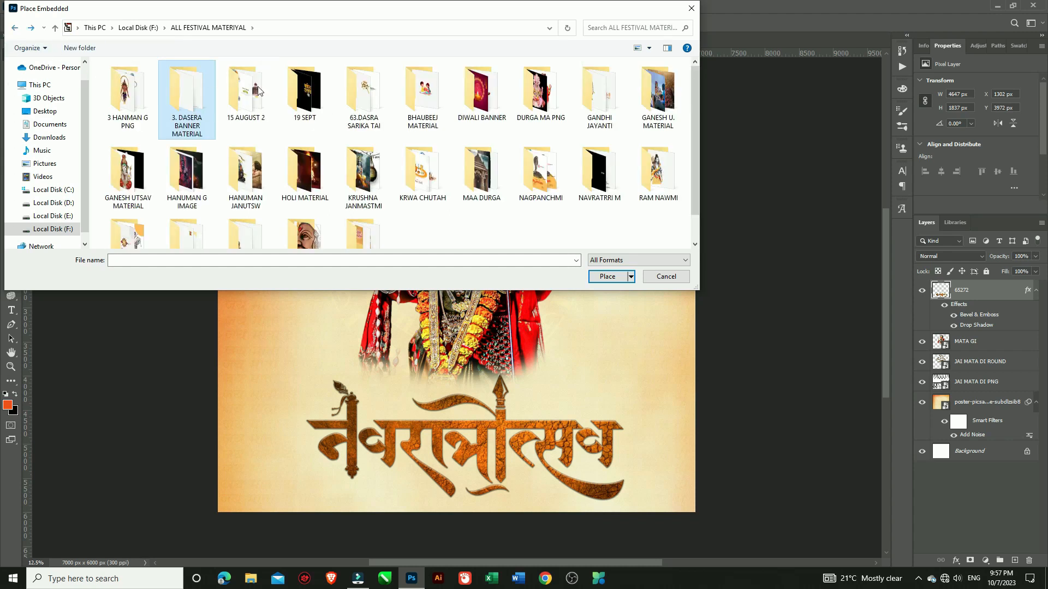
double_click(540, 90)
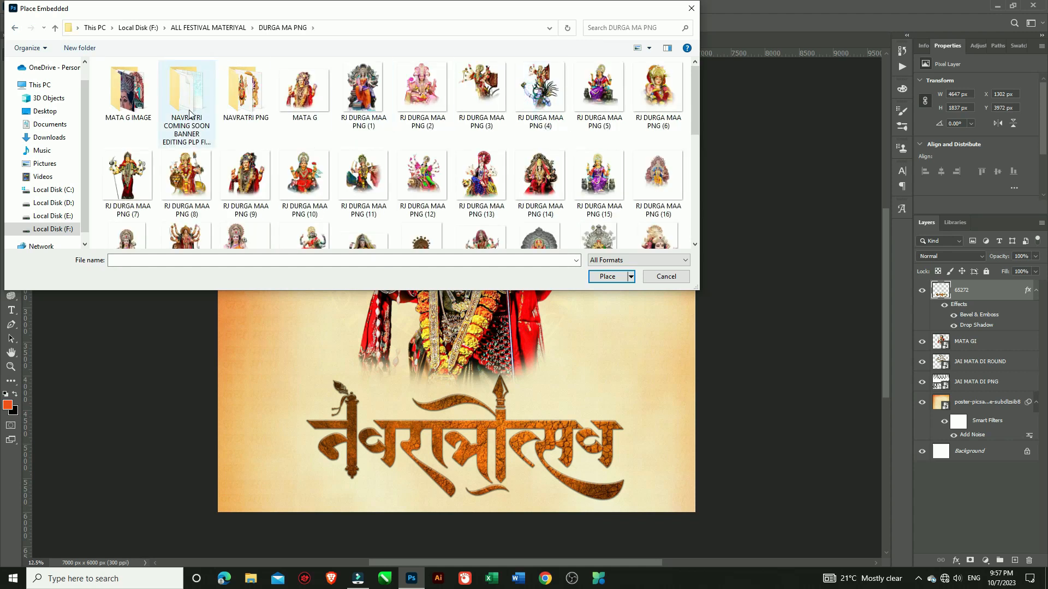
scroll(190, 114, "down", 1)
scroll(189, 113, "down", 3)
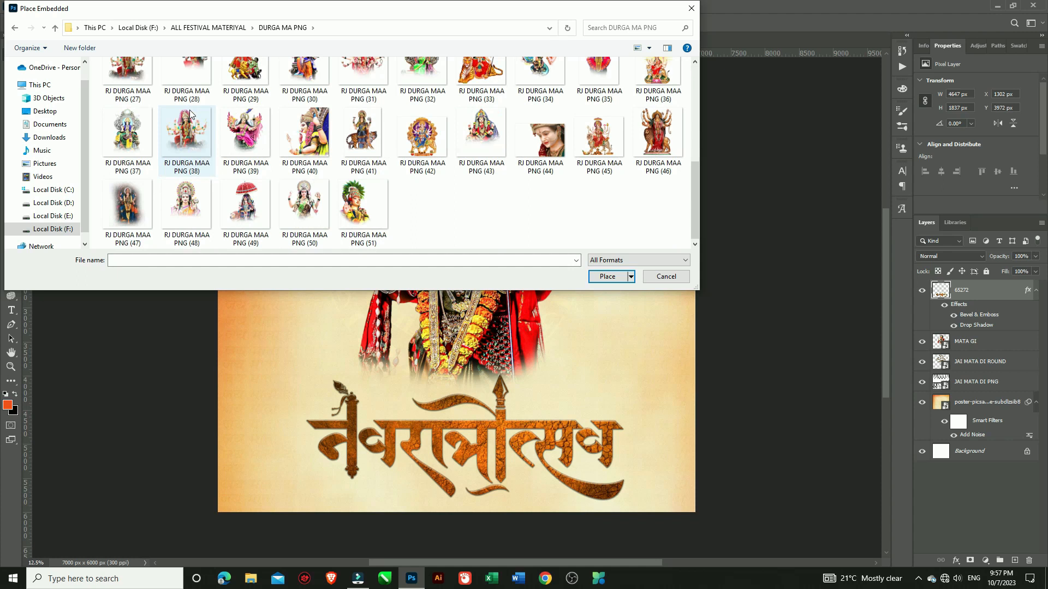
scroll(189, 114, "up", 5)
double_click(133, 97)
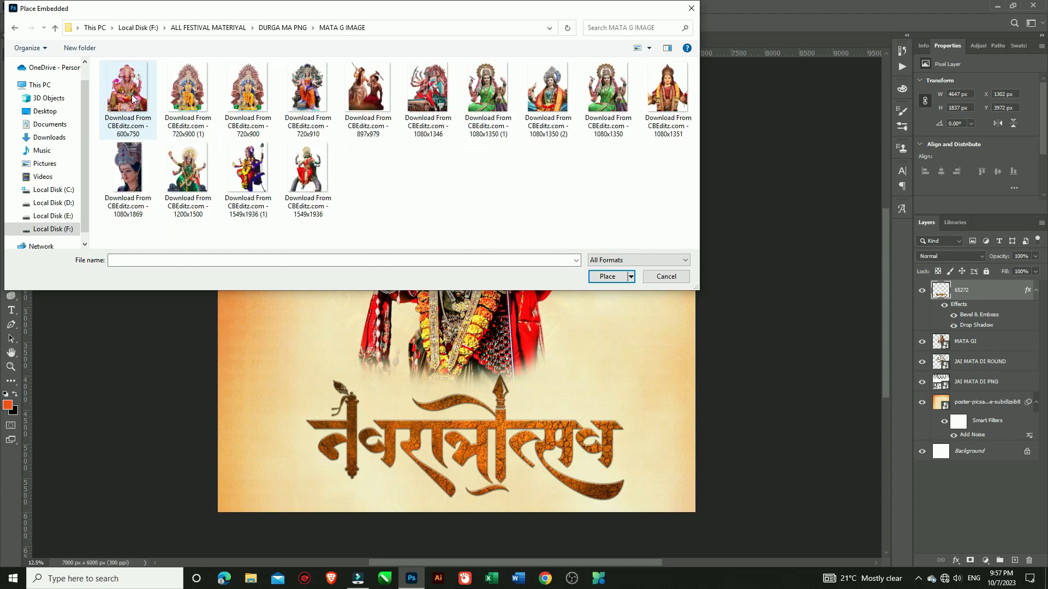
left_click(14, 27)
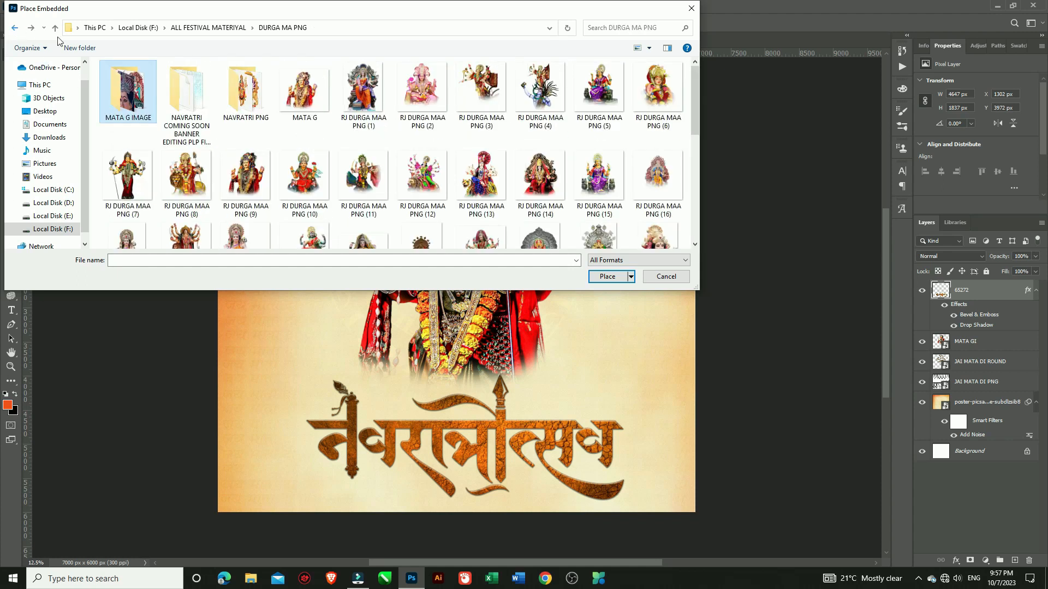
- Place the hanging lamp image 4(1) from the NAVRATRI PNG folder as an embedded object
double_click(245, 90)
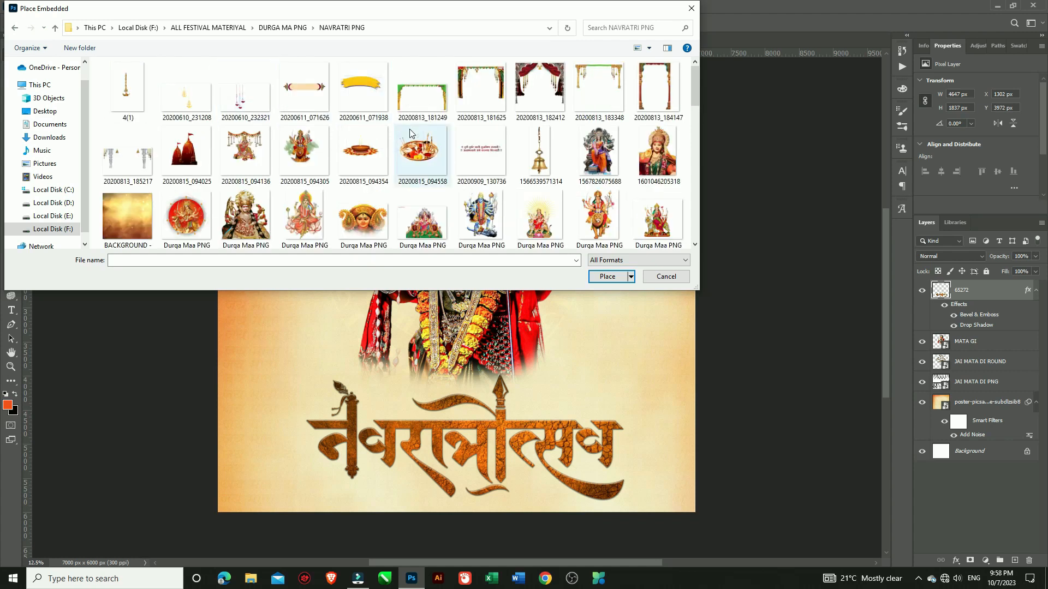
left_click(125, 88)
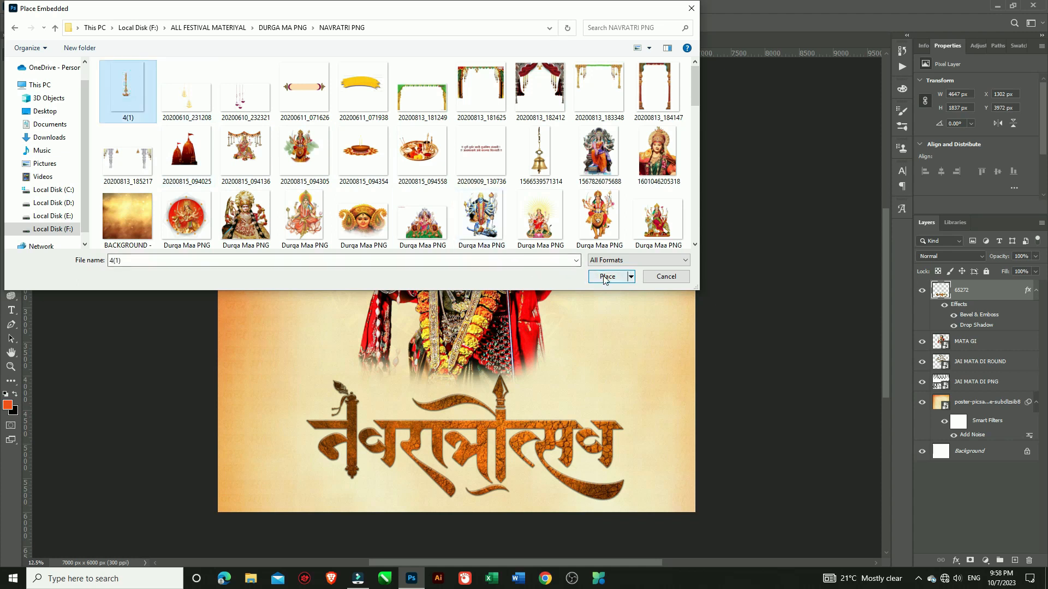
left_click(605, 277)
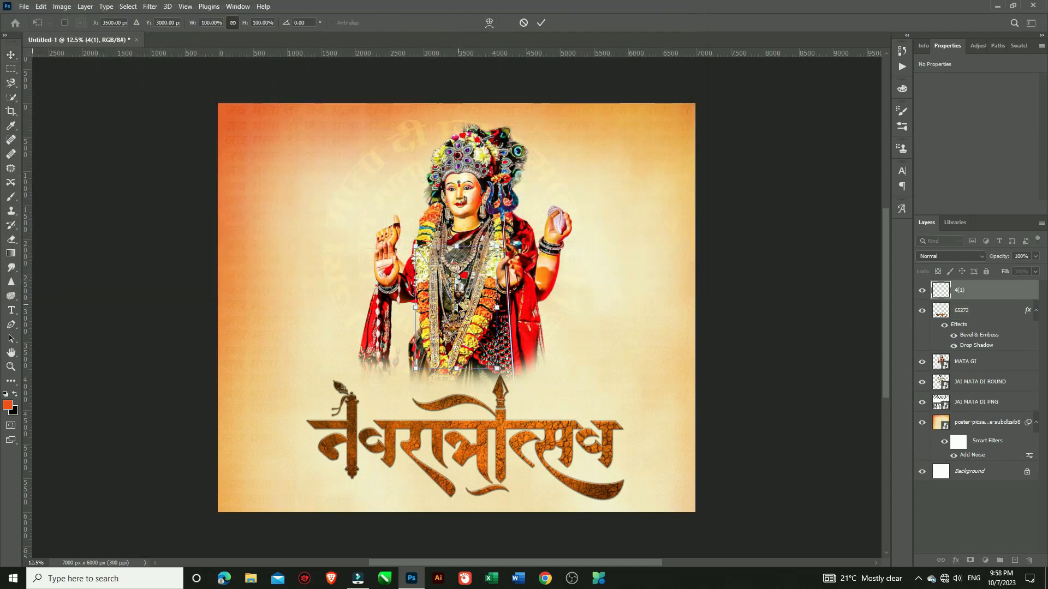
- Scale the lamp to about 145%, hang it in the canvas's upper-left corner, and duplicate it alongside at X 624 px, Y 0 px
left_click_drag(453, 303, 281, 137)
left_click_drag(322, 200, 359, 255)
left_click_drag(298, 163, 246, 151)
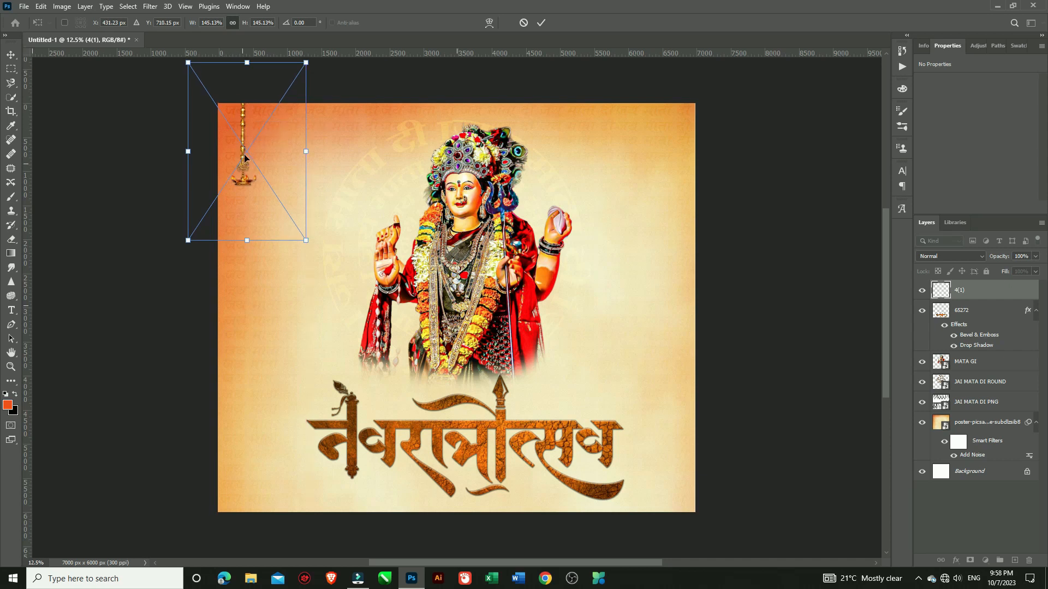
left_click_drag(247, 153, 265, 152)
left_click(540, 23)
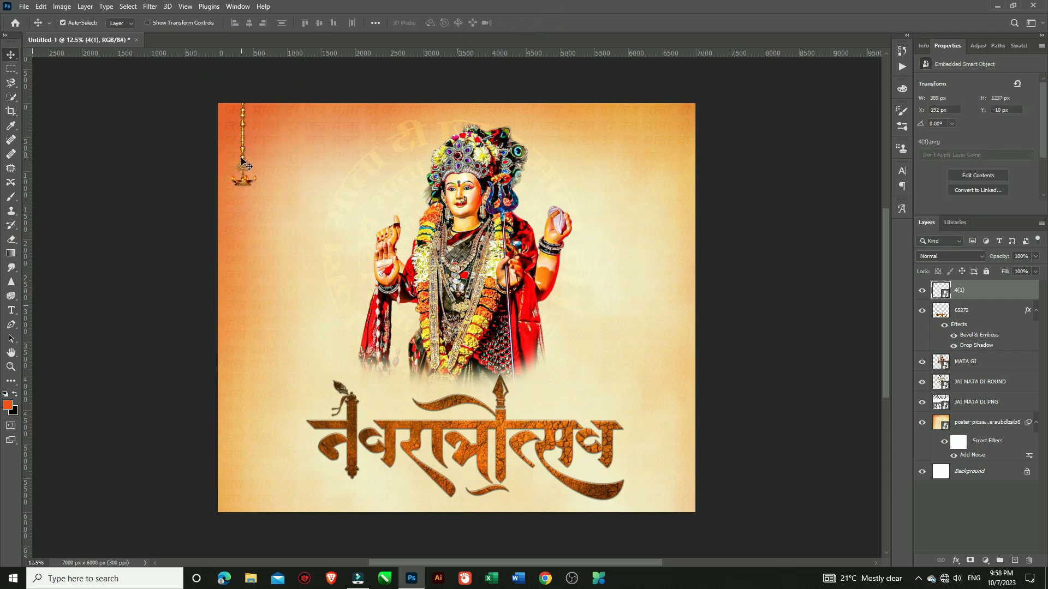
left_click_drag(245, 161, 272, 163)
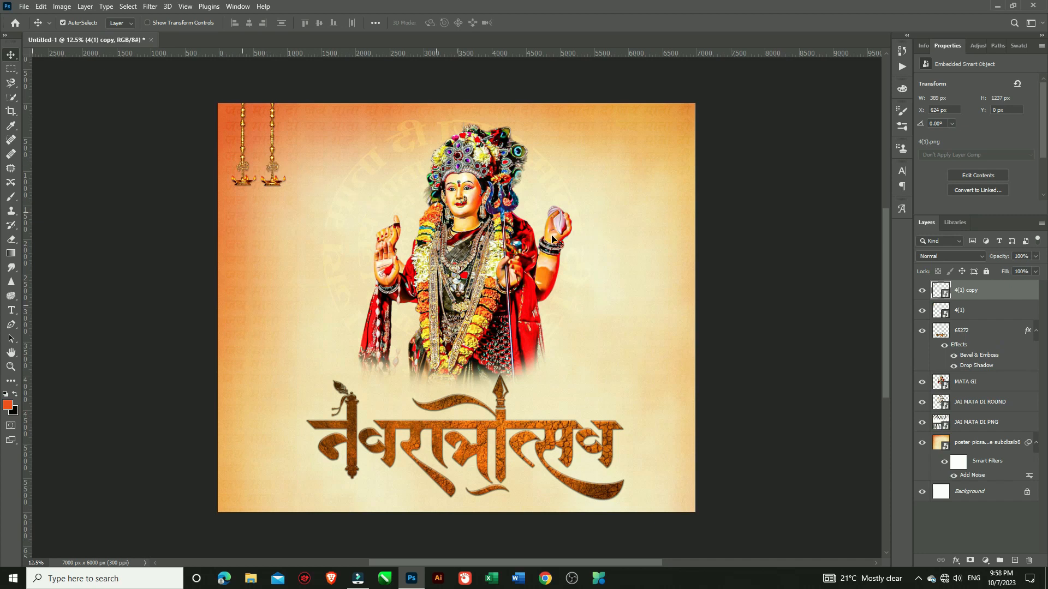
- Merge the two lamp layers and duplicate the merged pair to the canvas's upper-right corner at X 5987 px, Y 0 px
left_click(981, 310, "shift")
right_click(980, 293)
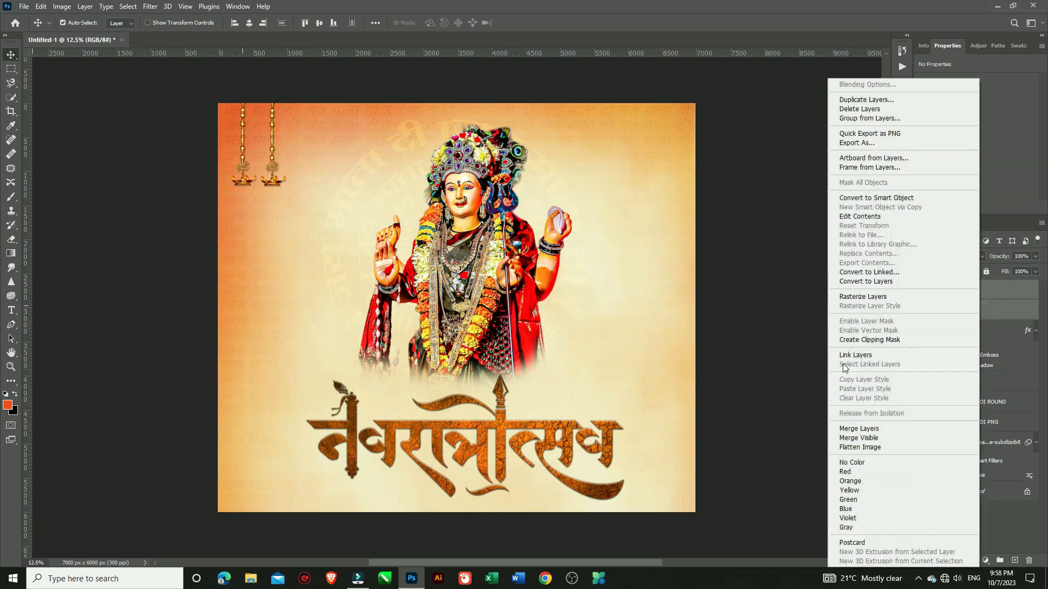
left_click(849, 429)
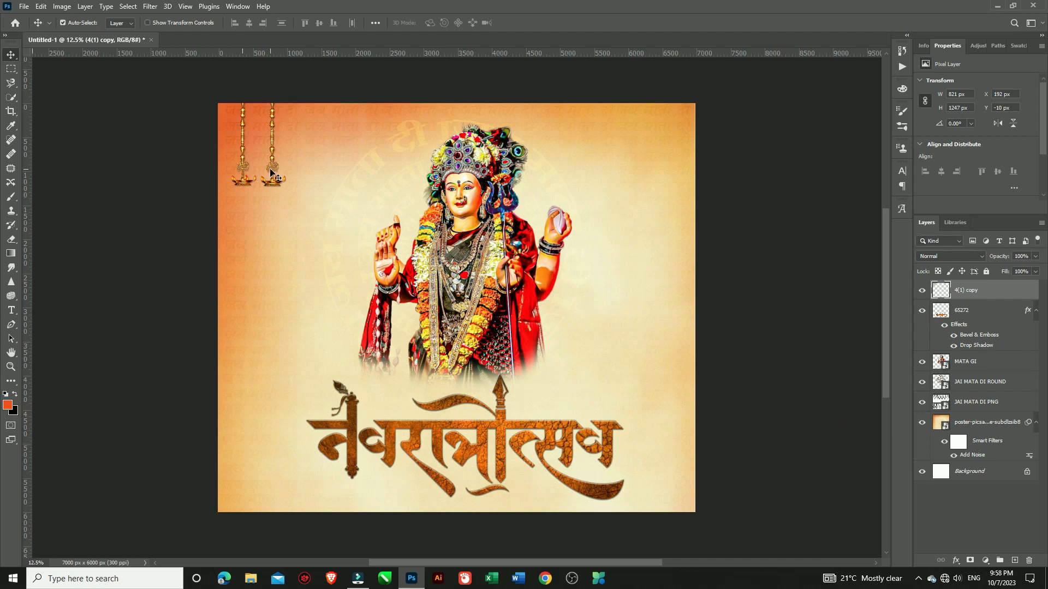
left_click_drag(270, 170, 666, 174)
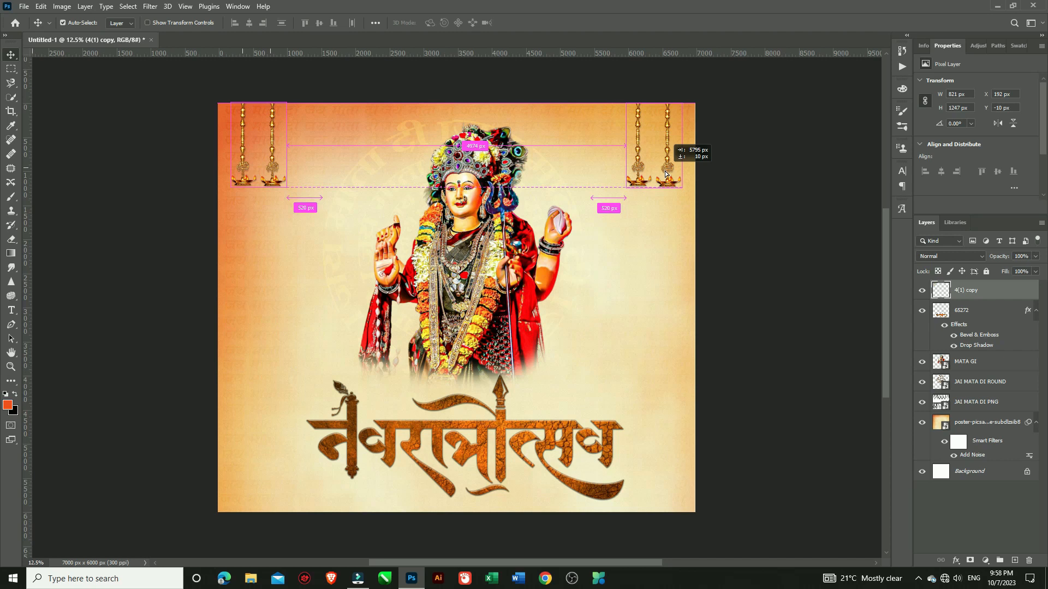
left_click_drag(665, 174, 665, 174)
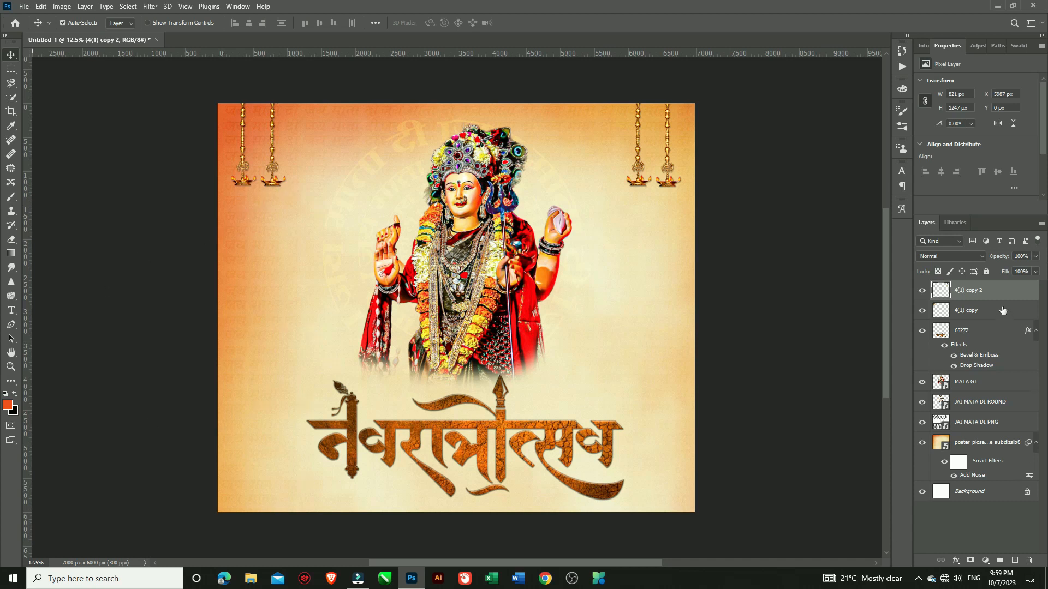
- Add a new empty layer directly below the 4(1) copy 2 layer and make it active
left_click(1014, 561)
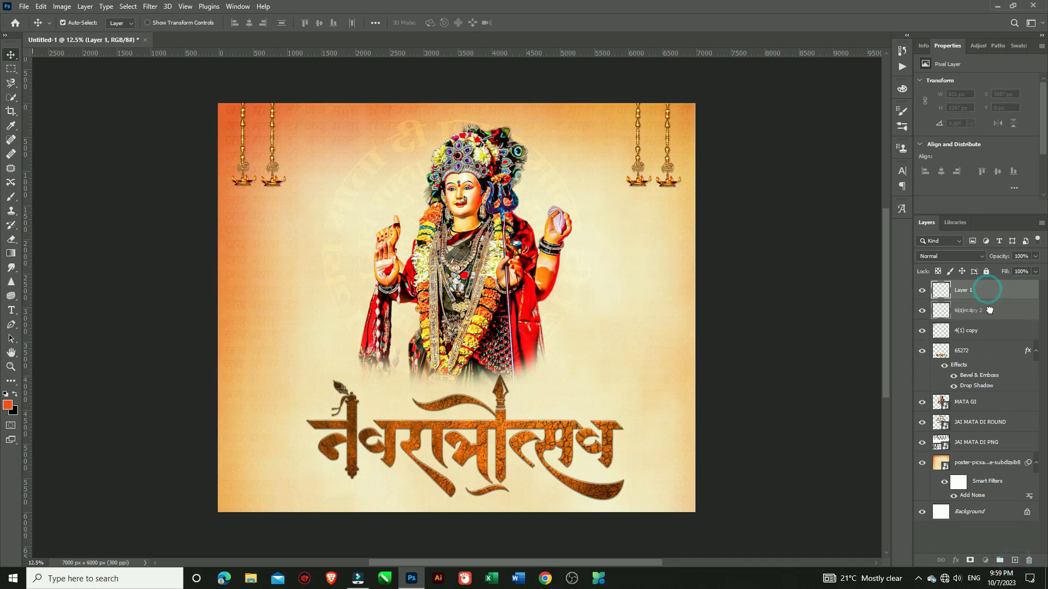
left_click_drag(991, 312, 988, 291)
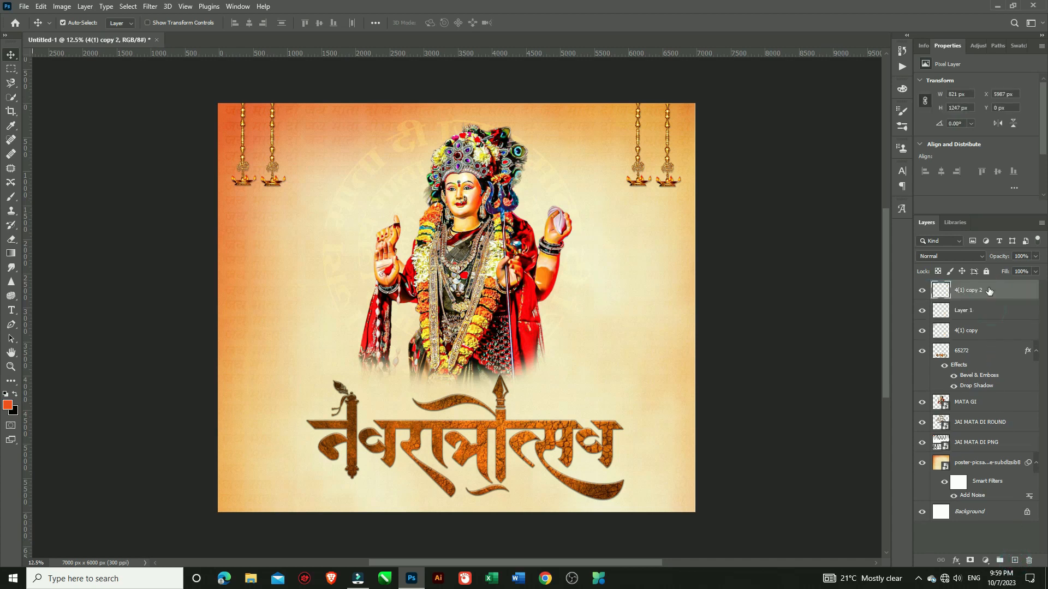
left_click(977, 318)
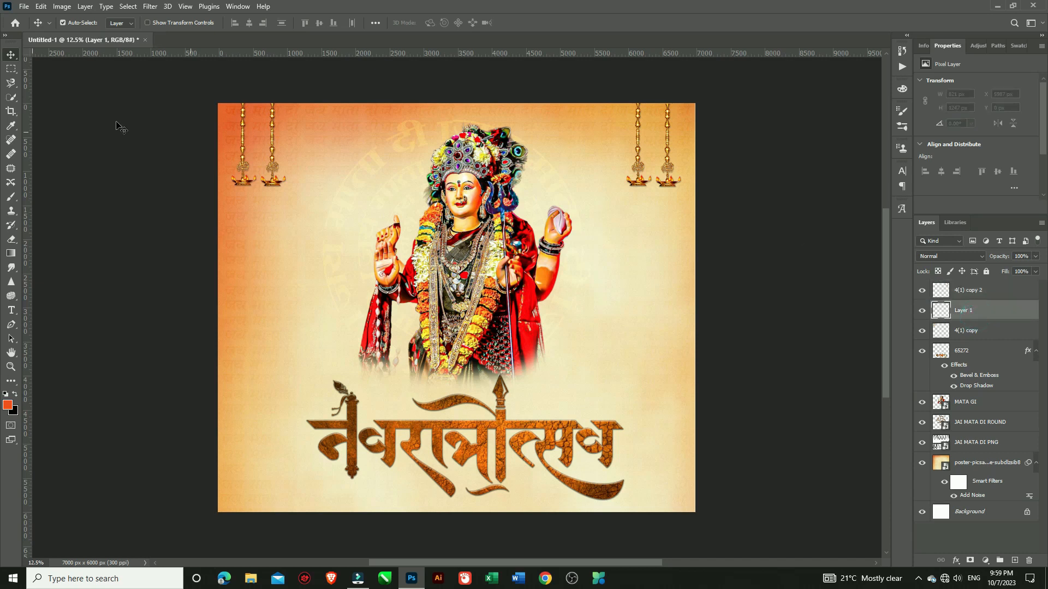
- Paint a single black dab below the left lamp pair with a flattened 1200 px Soft Round brush at 60% opacity
left_click(10, 198)
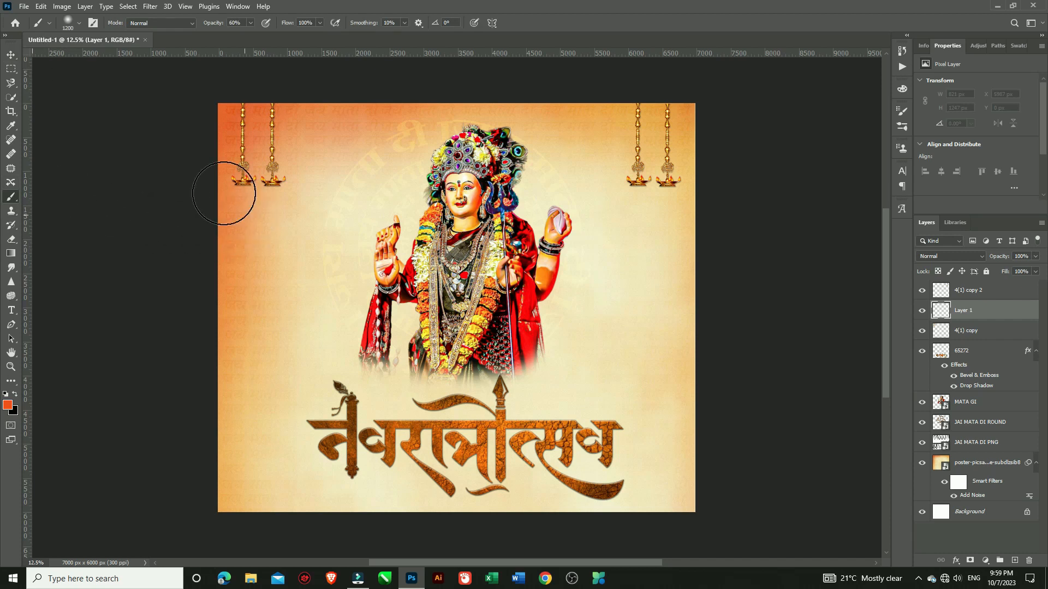
left_click(78, 24)
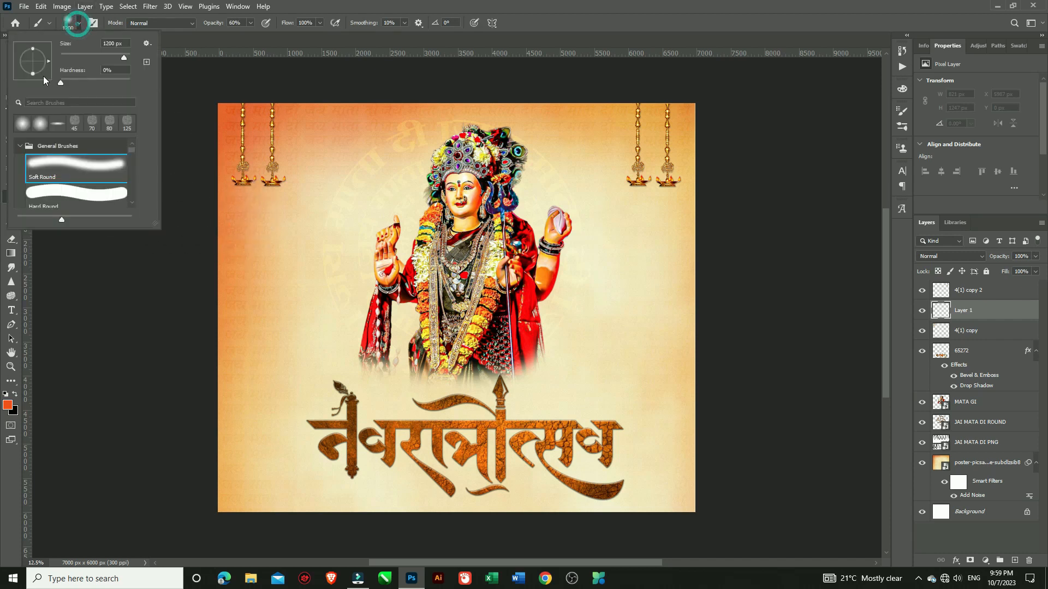
left_click_drag(32, 66, 33, 66)
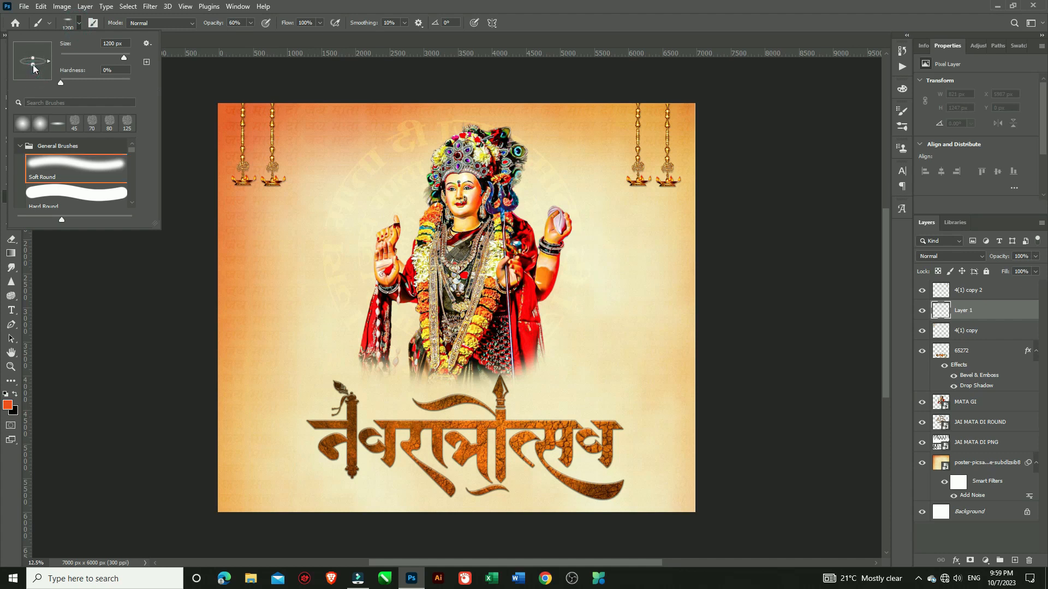
left_click(77, 24)
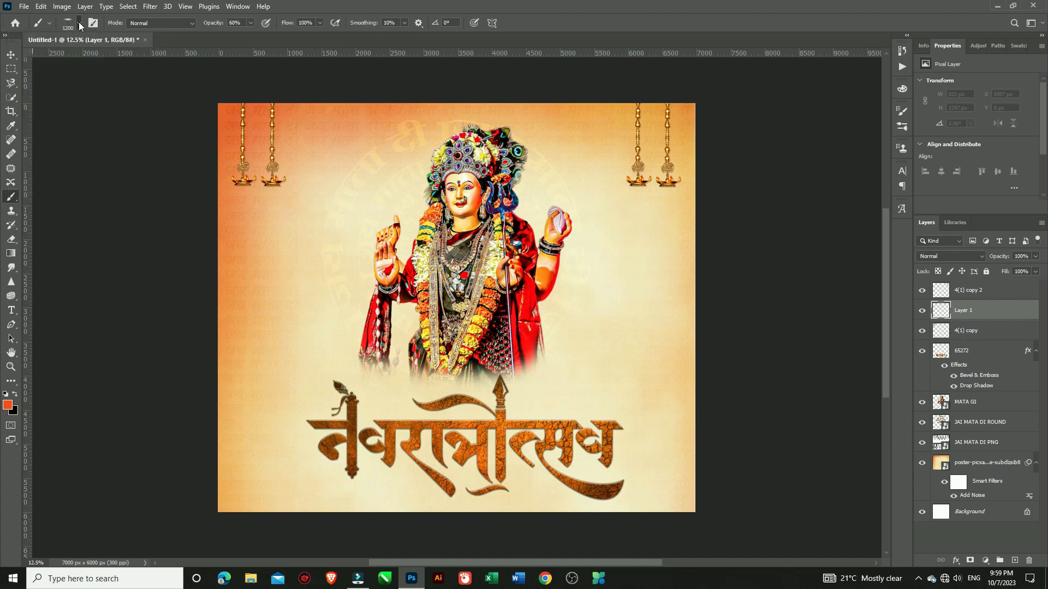
left_click(15, 395)
left_click(288, 221)
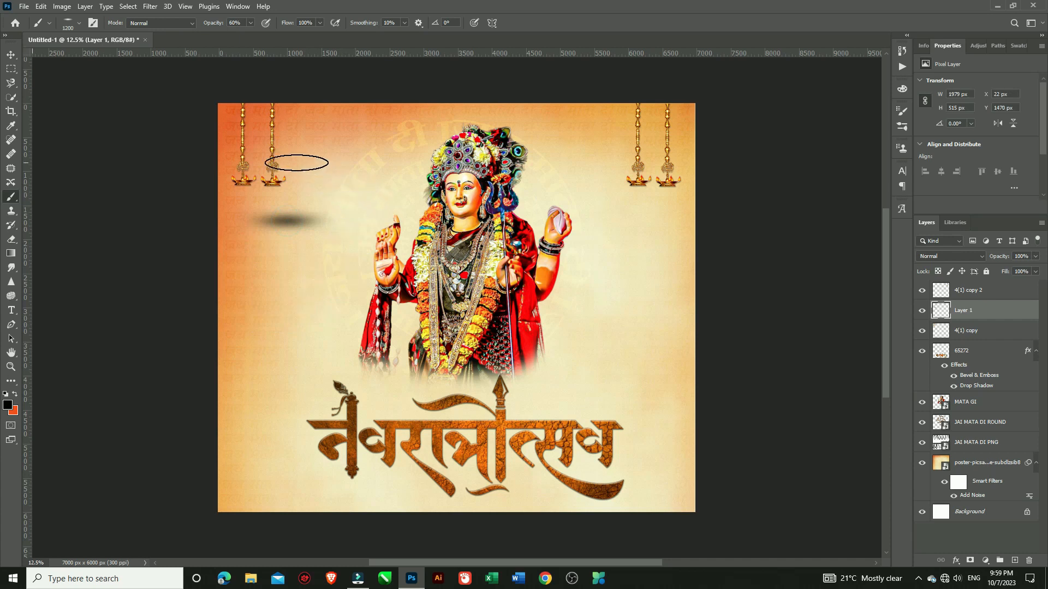
- Scale the black shadow dab to about 50% and position it under the leftmost lamp at X -108 px, Y 1137 px
left_click(11, 55)
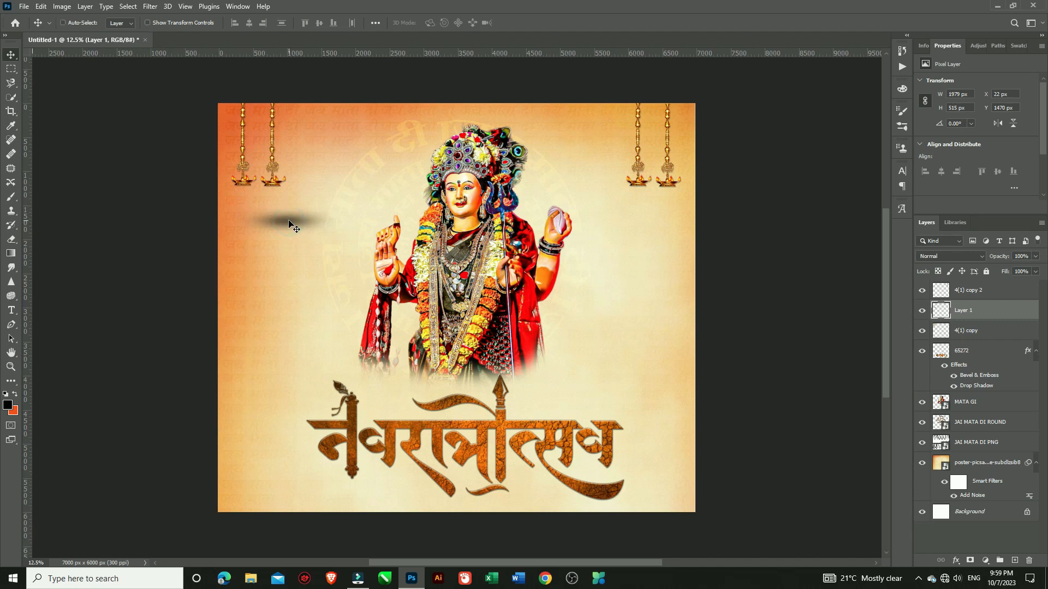
key("ctrl+t")
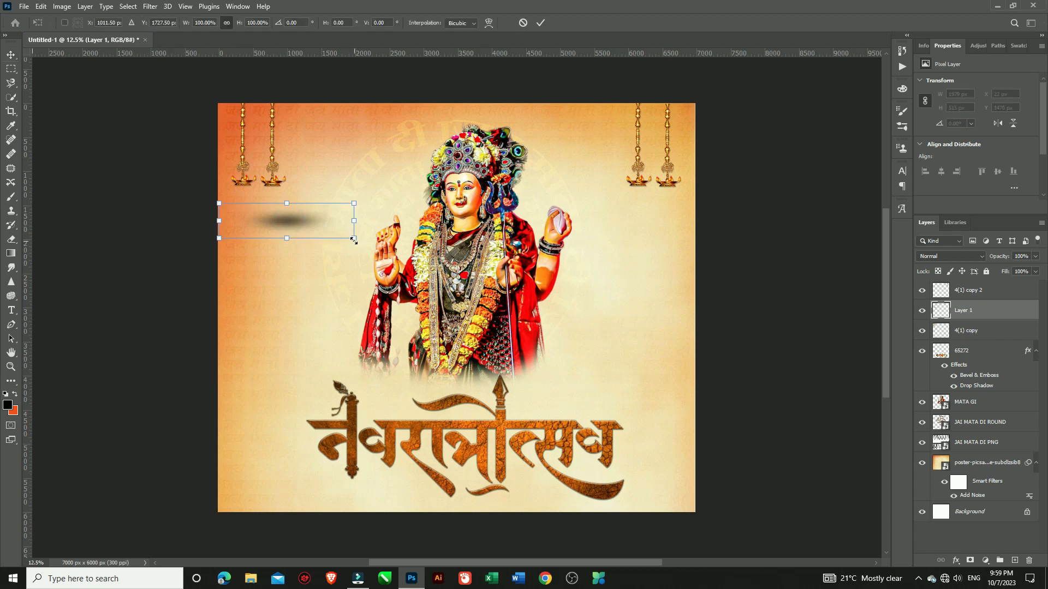
left_click_drag(353, 239, 246, 191)
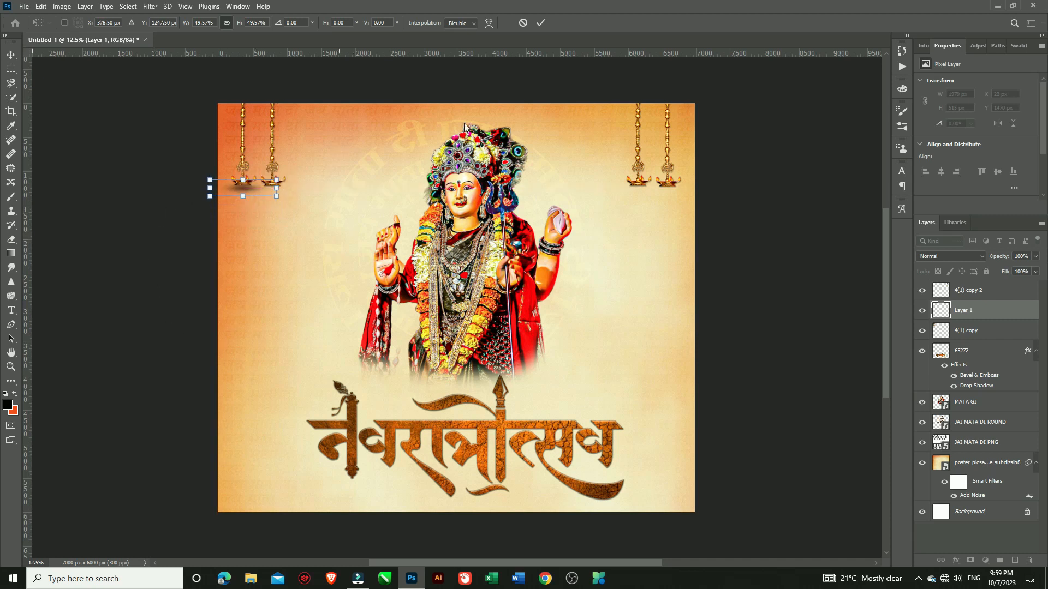
left_click(540, 23)
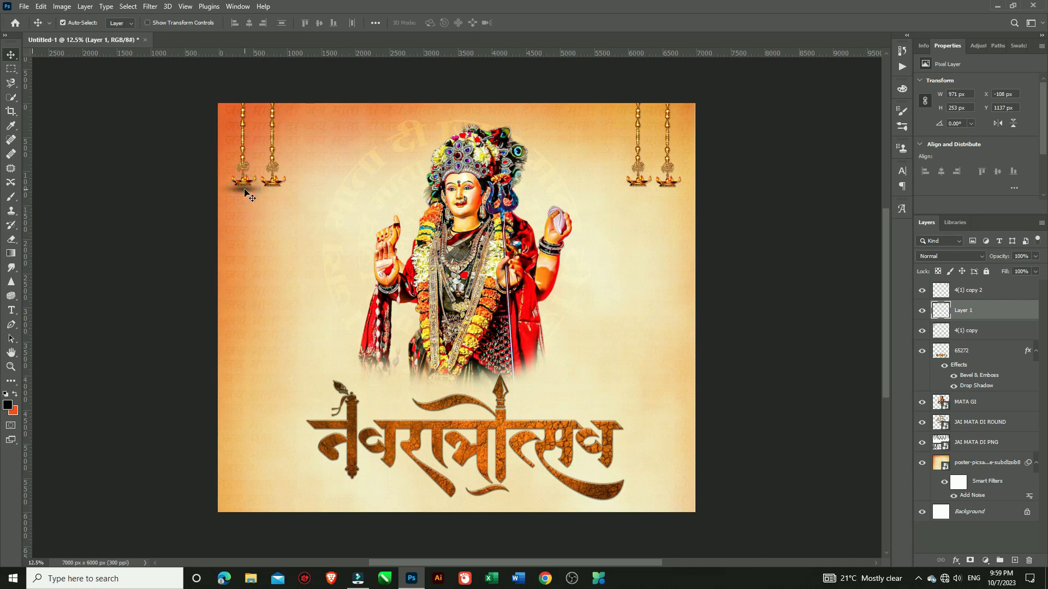
- Duplicate the shadow under the second lamp from the left and align it at X 300 px, Y 1137 px
left_click_drag(245, 190, 269, 191)
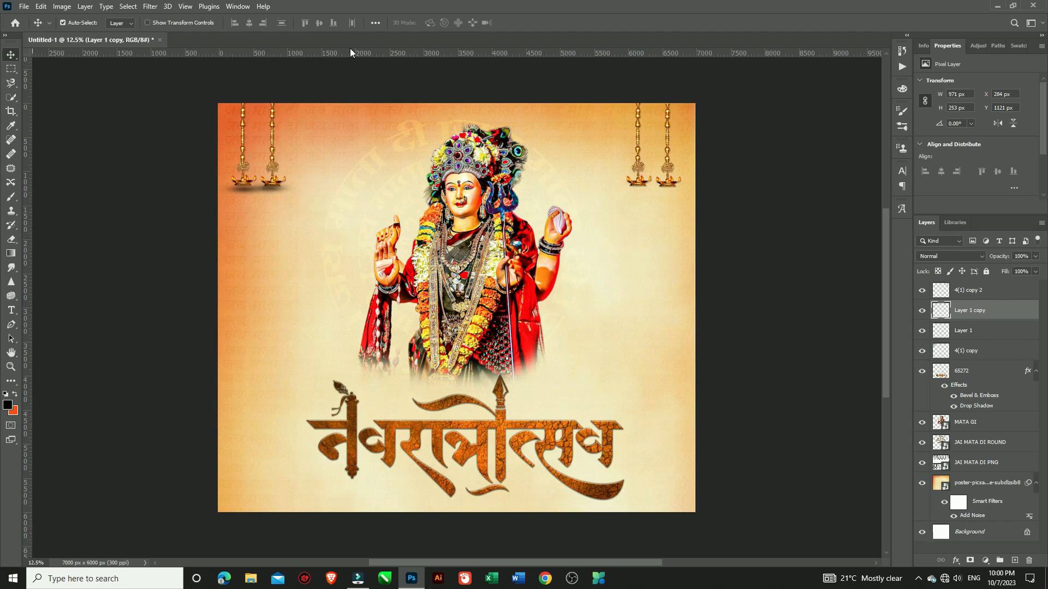
key("Down")
key("Down")
- Lower the opacity of the leftmost lamp's shadow layer, and set the second lamp's shadow layer to 63% opacity
left_click(245, 190)
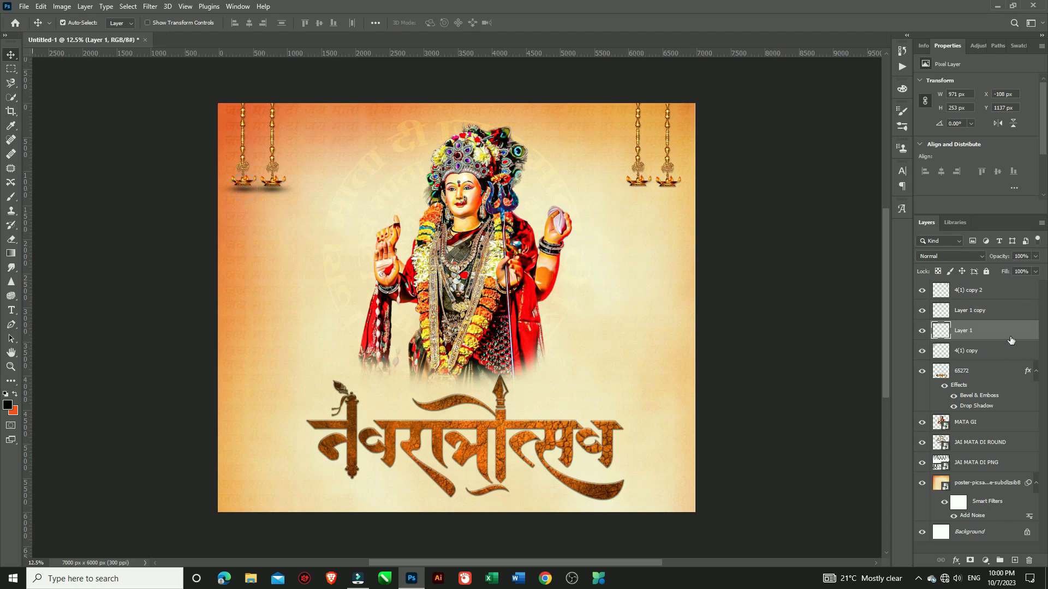
left_click(1037, 259)
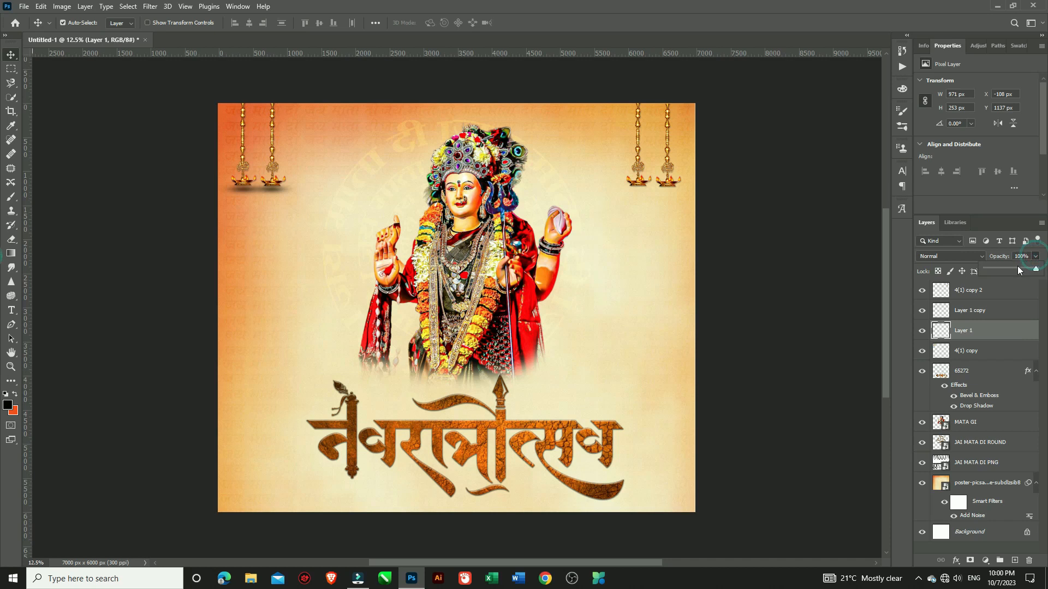
left_click_drag(1038, 267, 1018, 268)
left_click(274, 191)
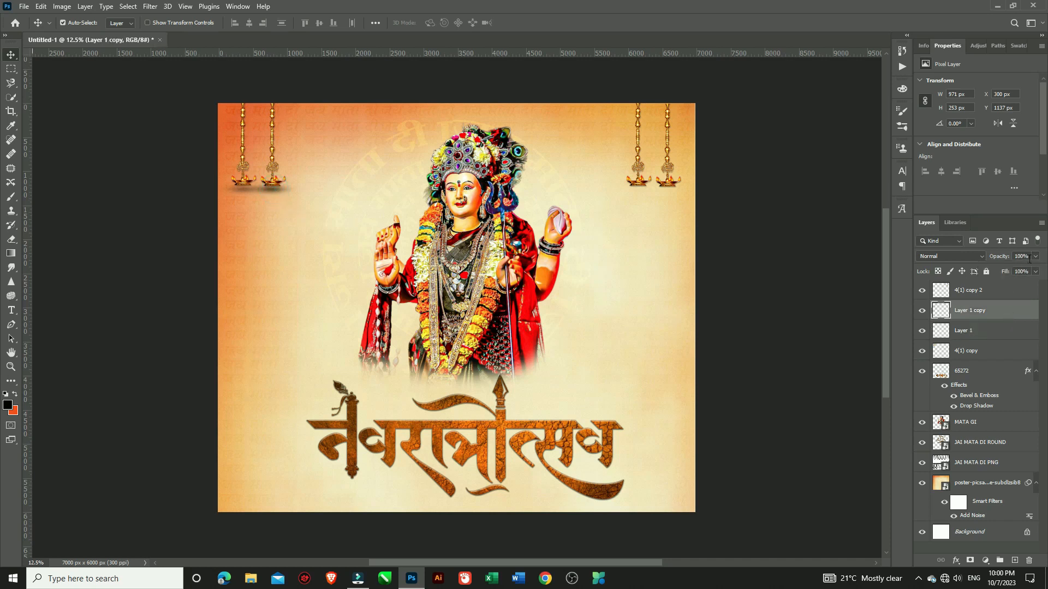
left_click(1036, 260)
left_click_drag(1037, 269, 1016, 271)
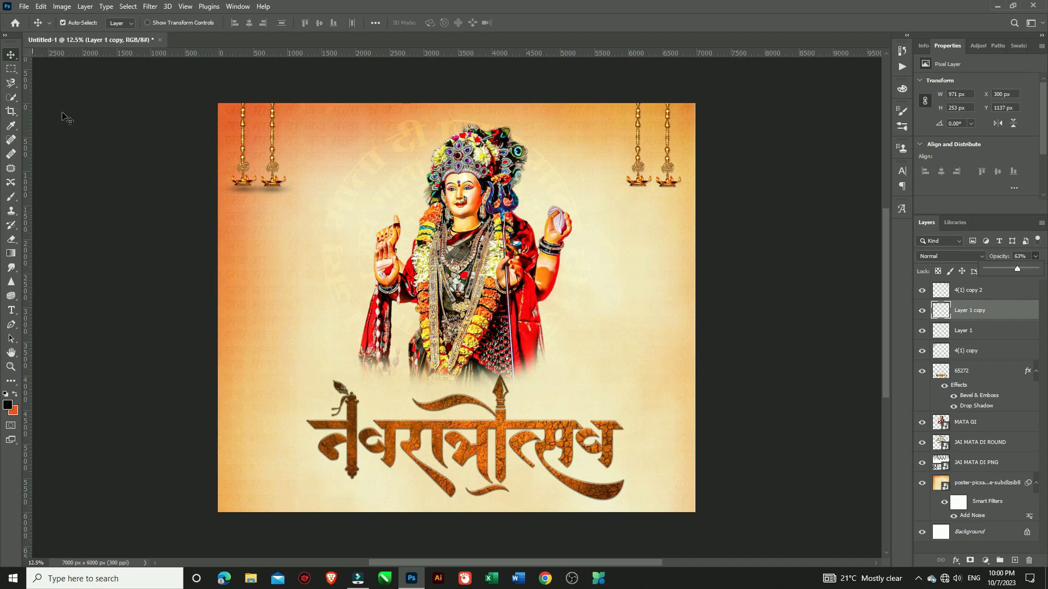
left_click(9, 54)
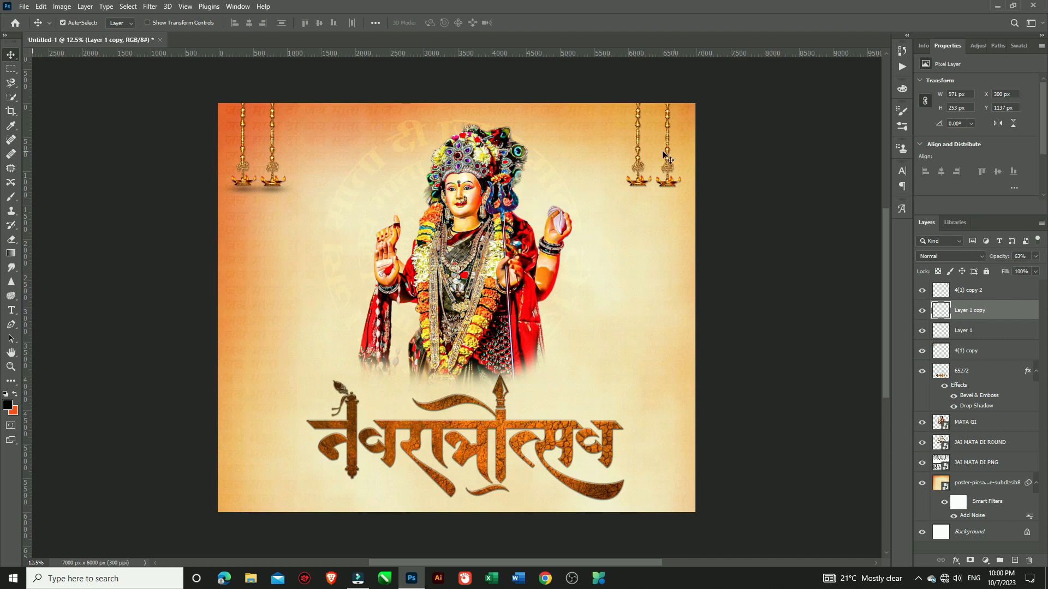
- Delete the right-hand lamp pair, and restore both lamp shadow layers that were deleted along with it
left_click(637, 163)
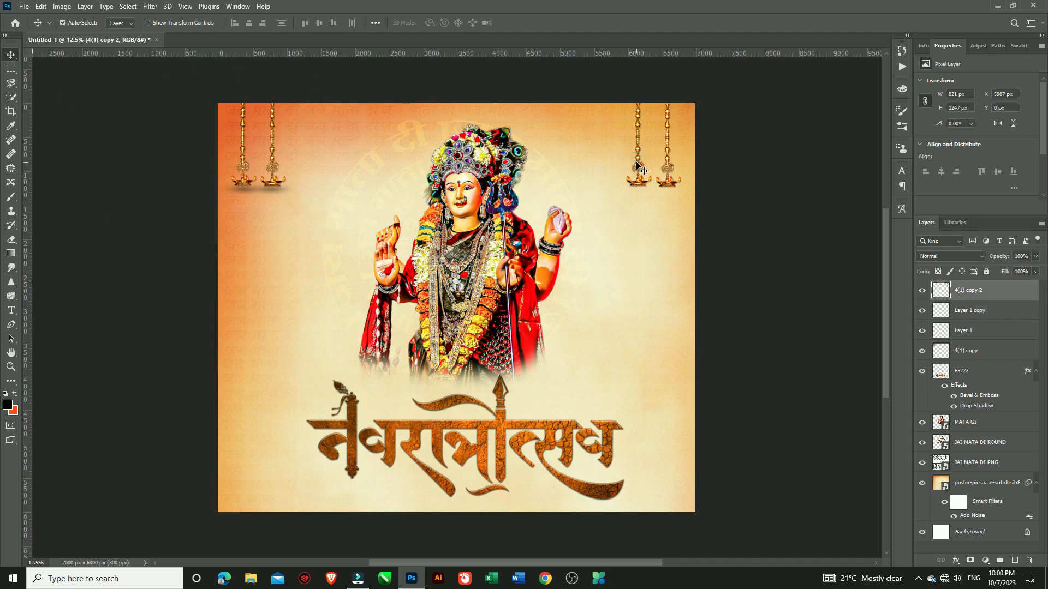
key("Delete")
key("Delete")
key("Delete")
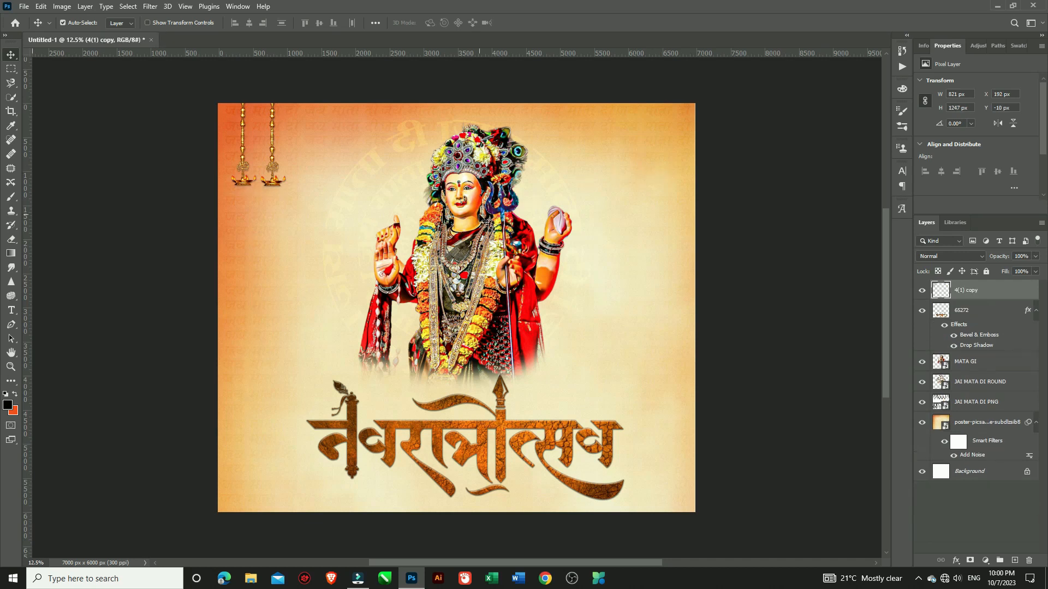
key("ctrl+z")
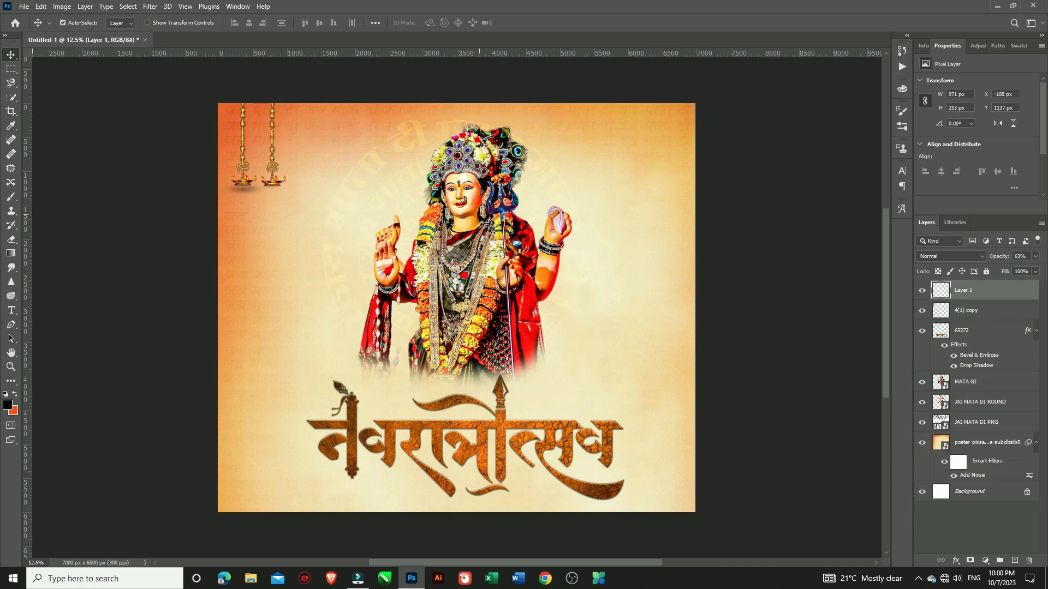
key("ctrl+z")
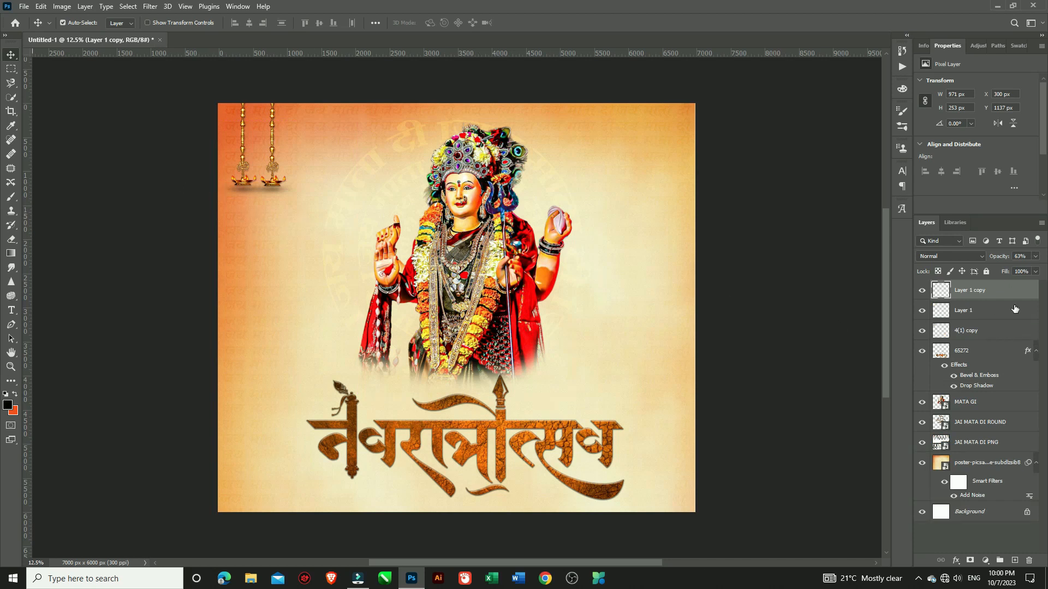
- Merge the left lamp pair with its two shadow layers and place a duplicate in the canvas's upper-right corner at X 5621 px, Y 0 px
left_click(982, 311, "ctrl")
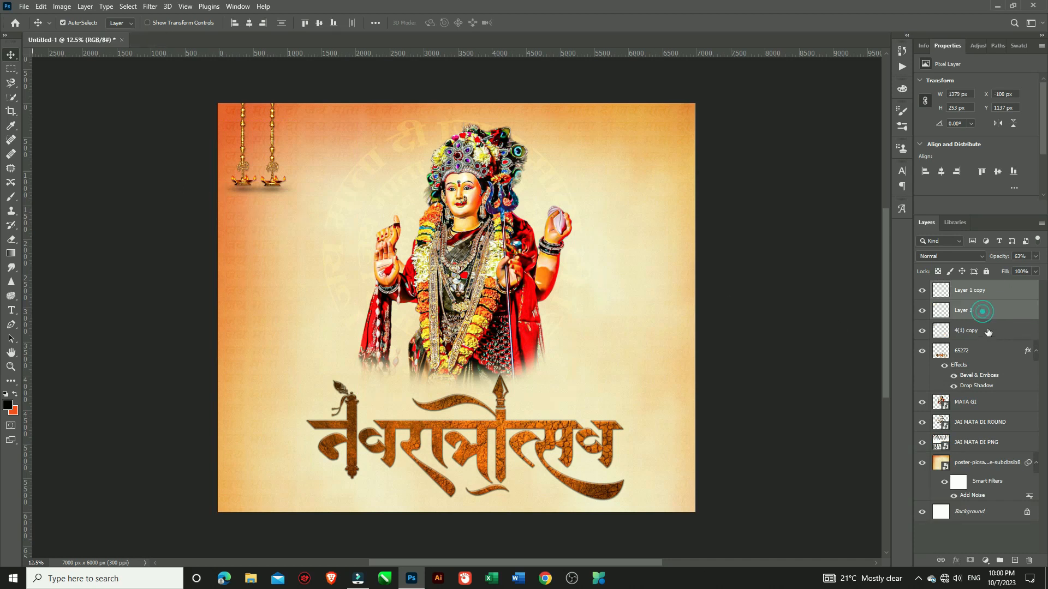
left_click(987, 333, "ctrl")
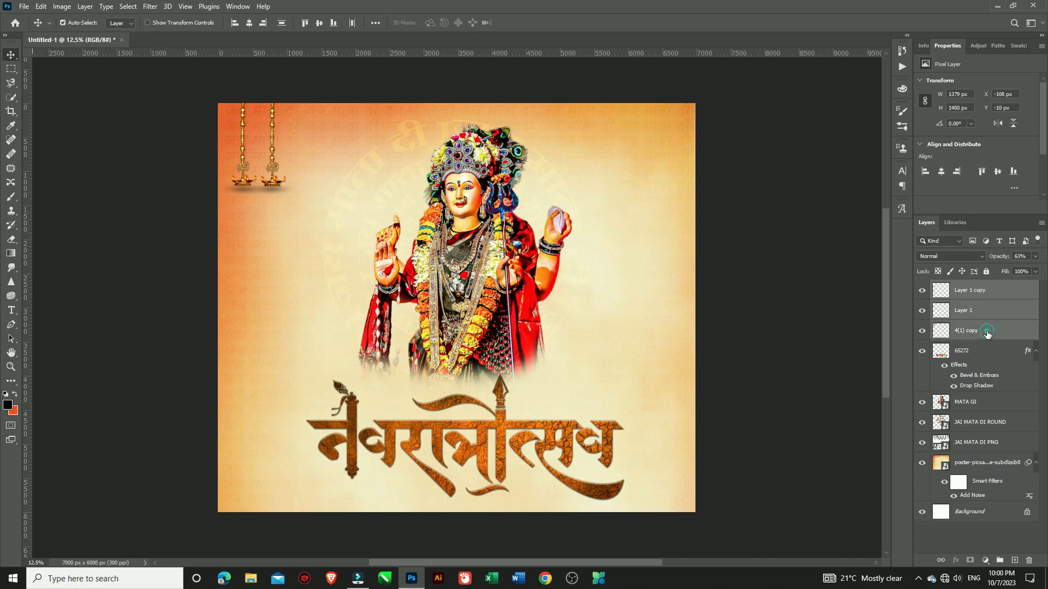
right_click(991, 289)
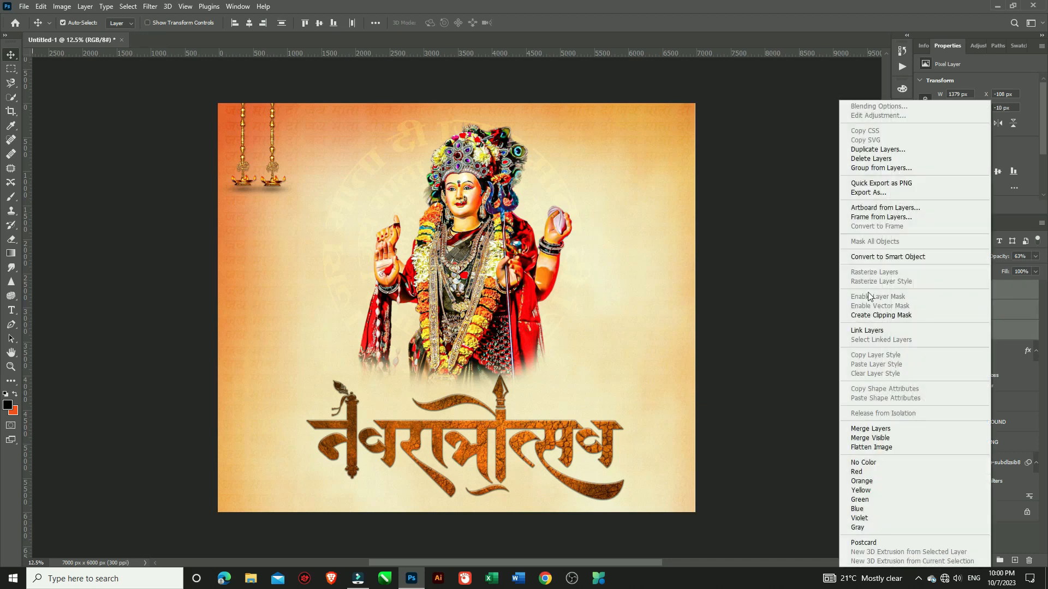
left_click(870, 429)
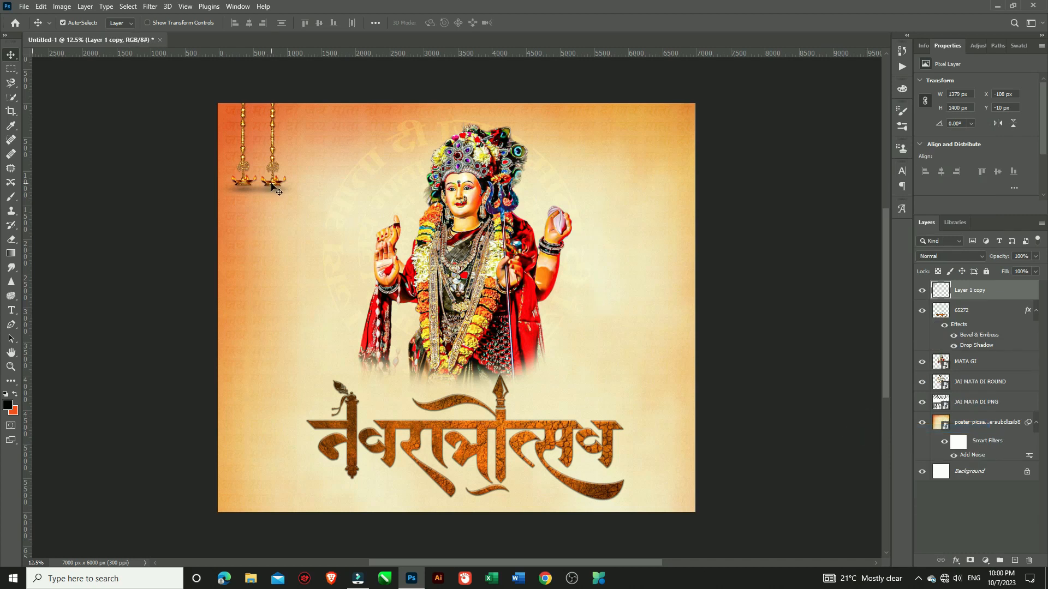
left_click_drag(273, 186, 665, 189)
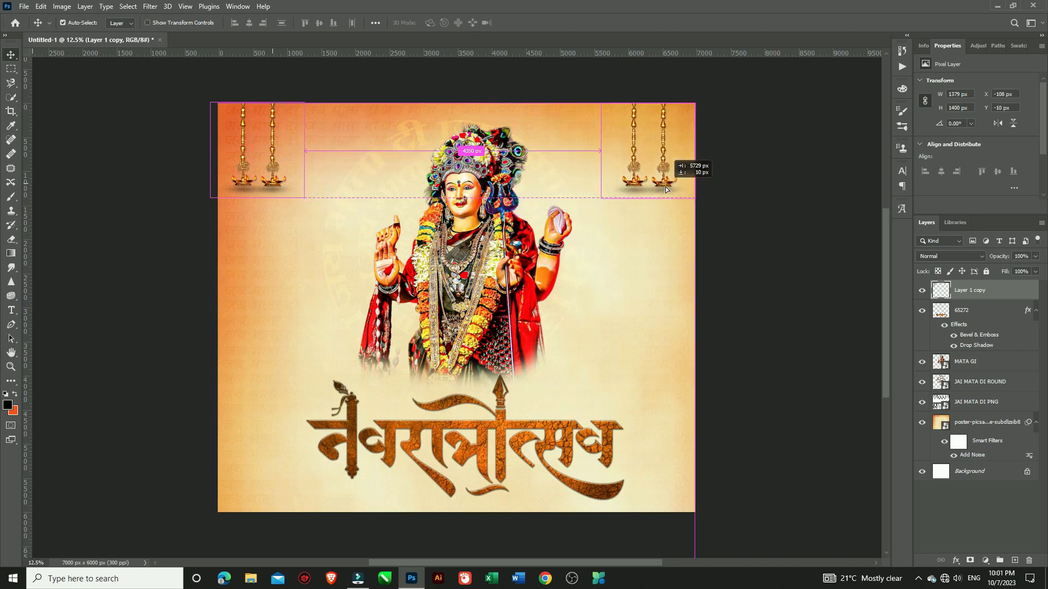
left_click_drag(665, 189, 666, 190)
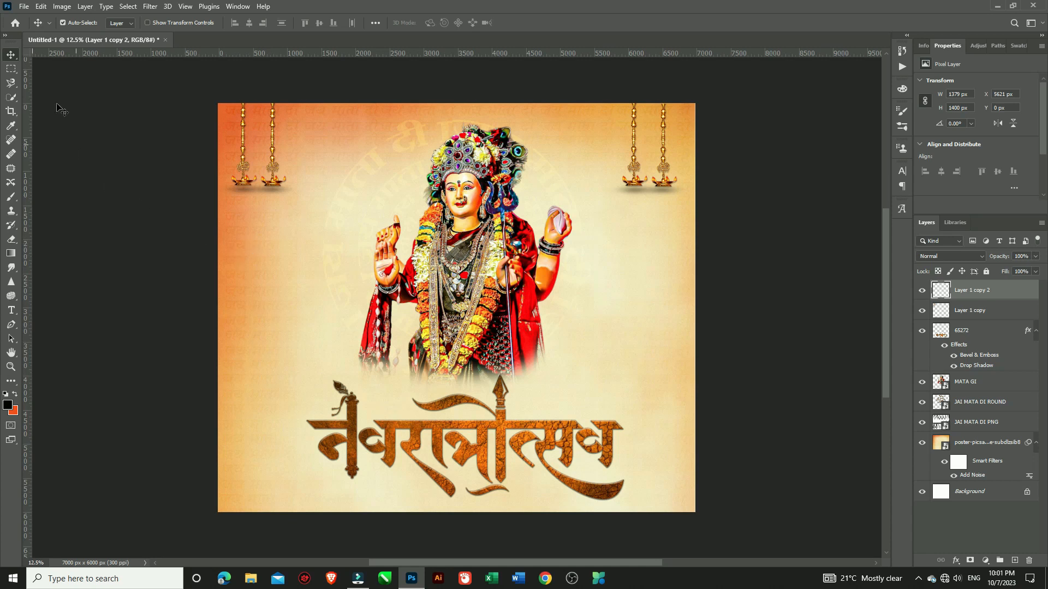
- Place the two-line slogan image 20200909_130736 from the NAVRATRI PNG folder as an embedded object
left_click(24, 8)
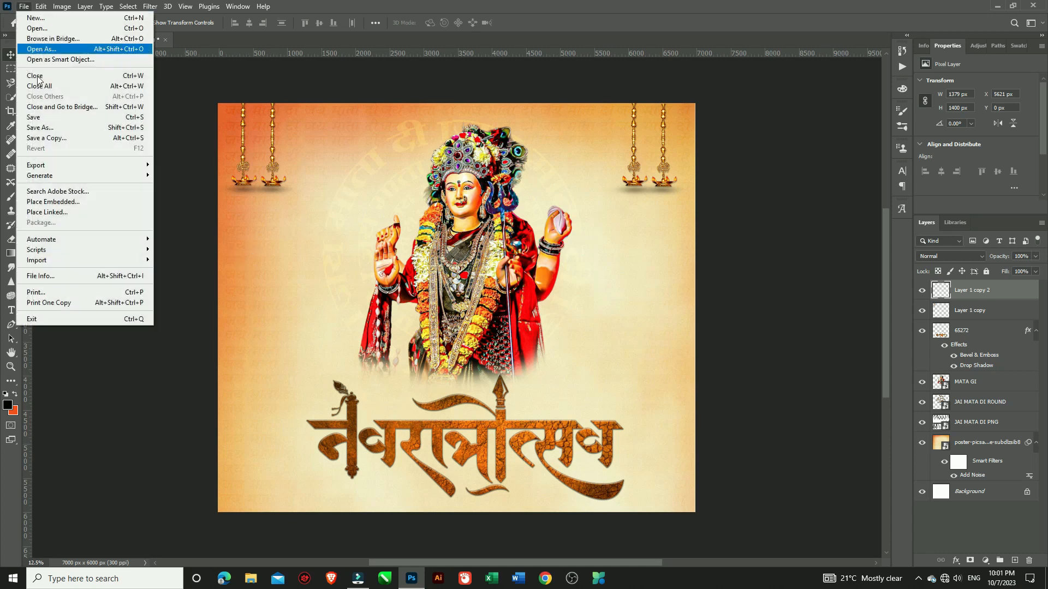
left_click(52, 201)
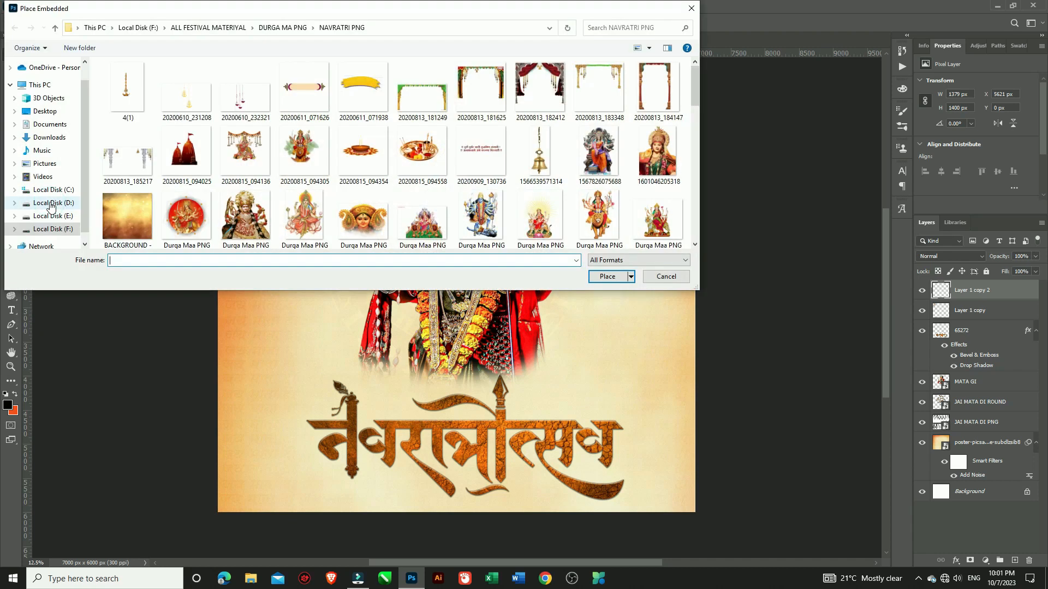
left_click(485, 153)
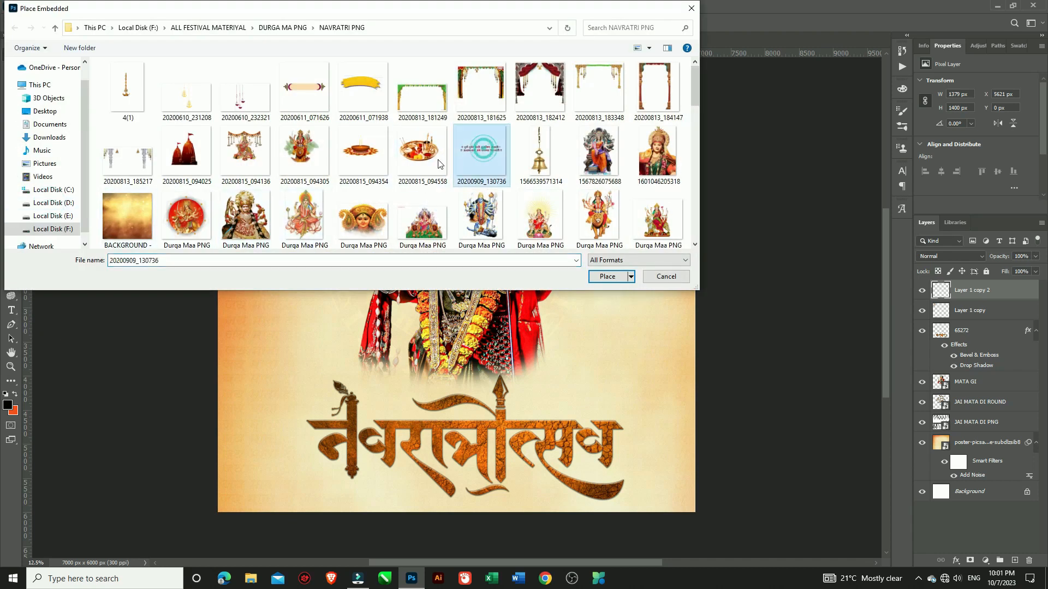
left_click(608, 276)
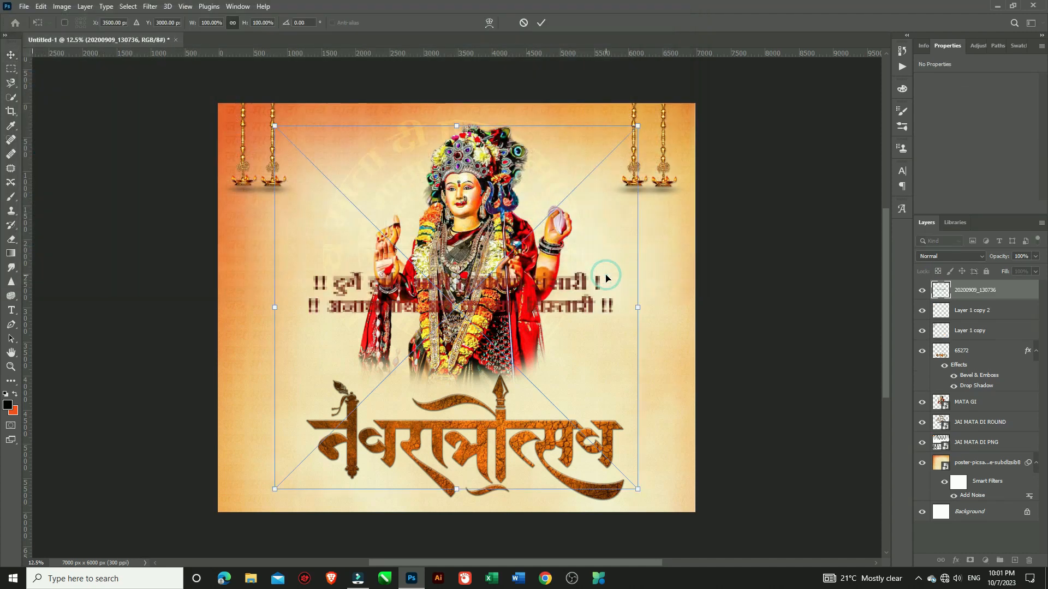
- Scale the slogan to about 36% and position it just above the right half of the title at X 4307 px, Y 4363 px
left_click_drag(638, 489, 392, 285)
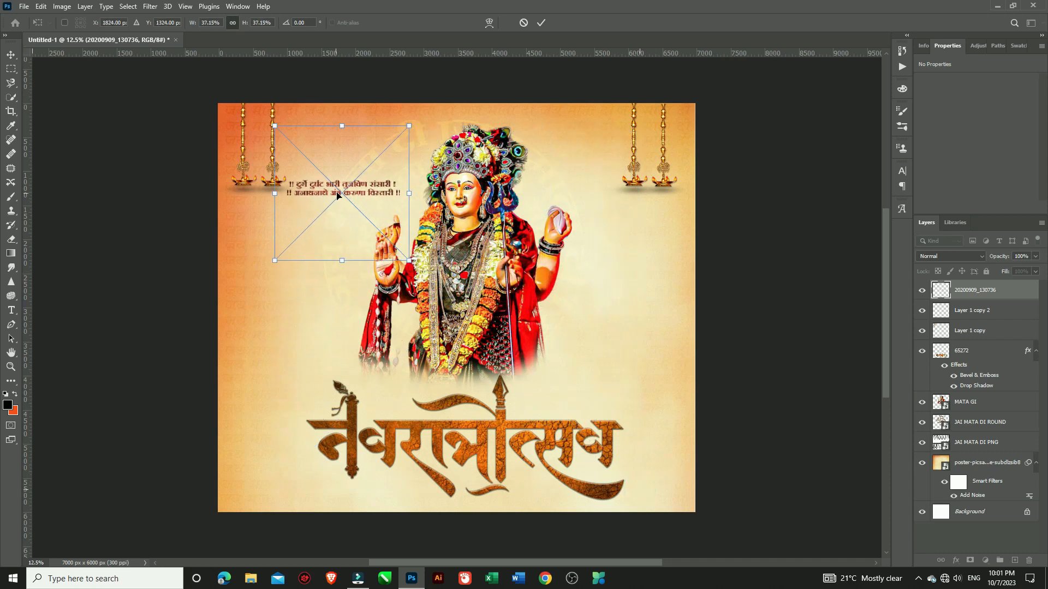
left_click_drag(343, 194, 567, 409)
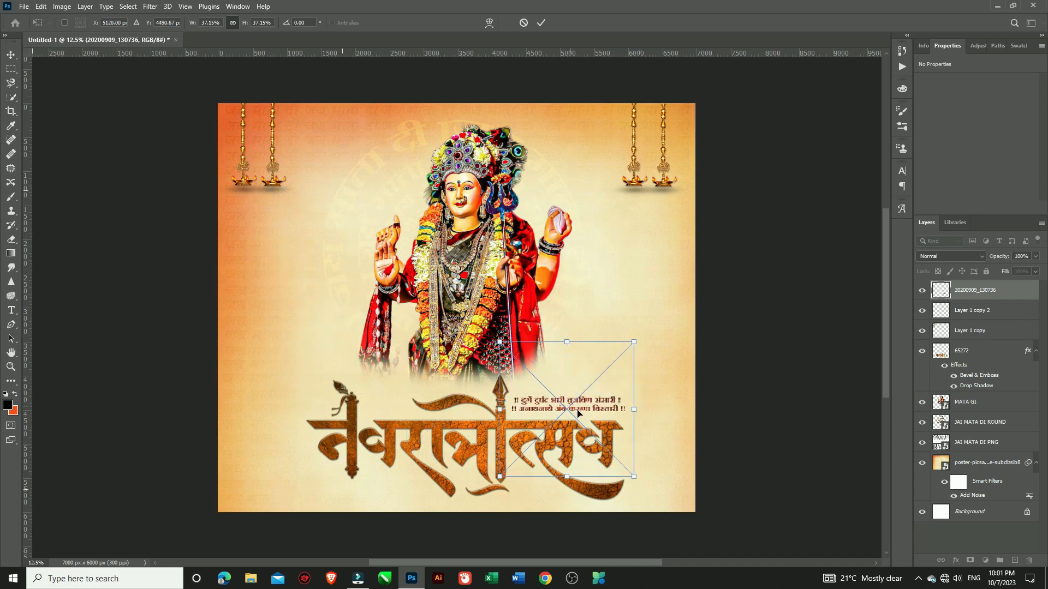
left_click_drag(630, 476, 629, 472)
left_click_drag(566, 408, 566, 415)
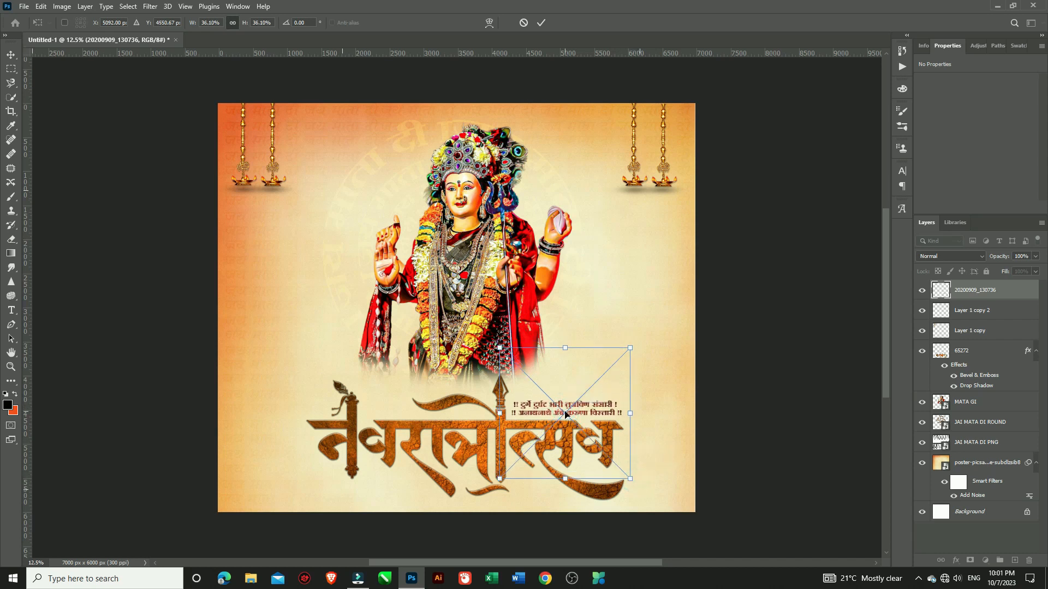
left_click(541, 23)
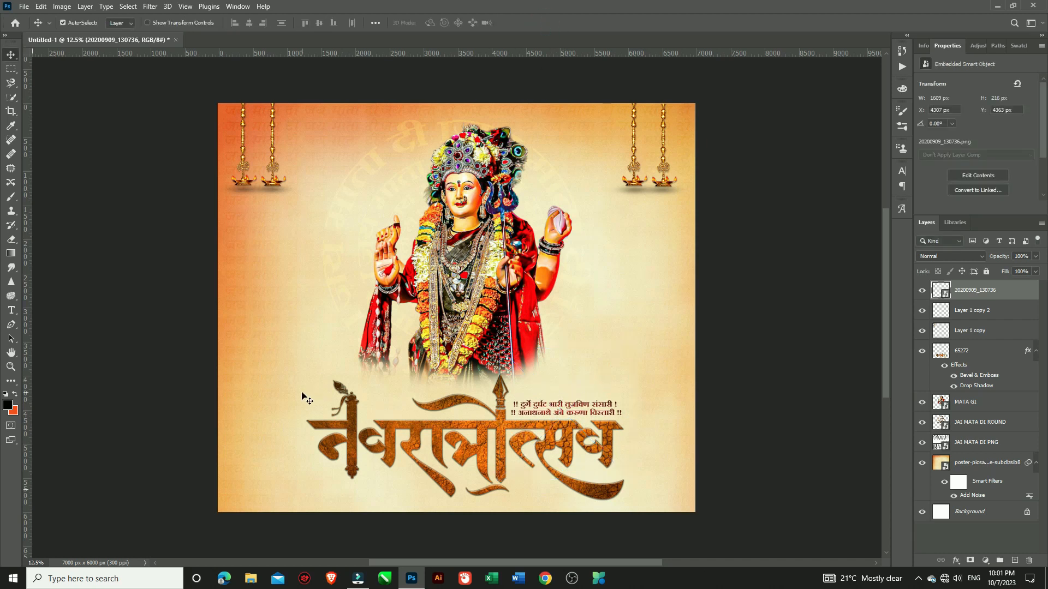
left_click(24, 8)
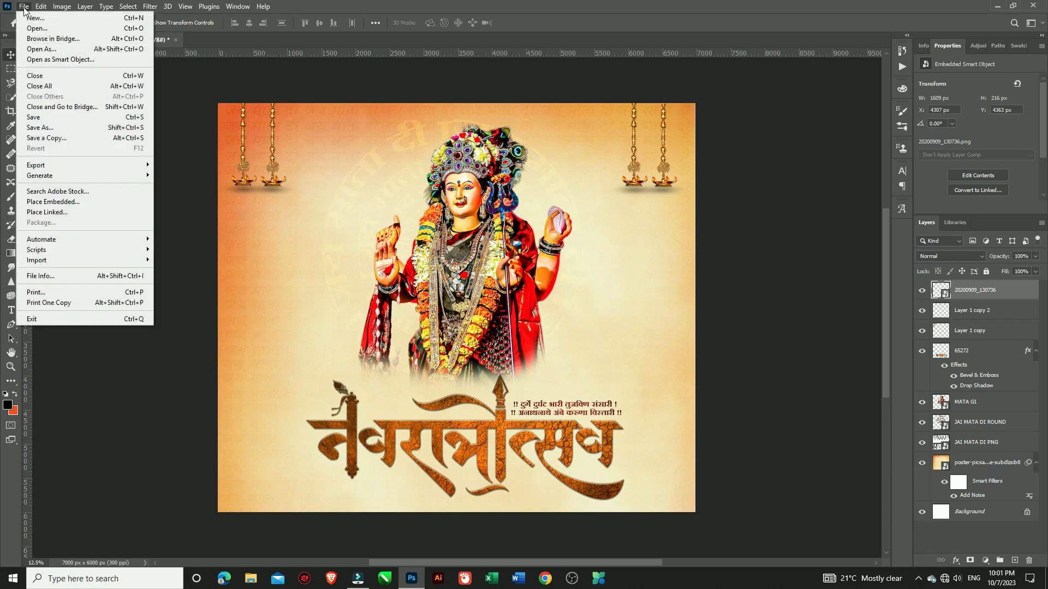
left_click(47, 202)
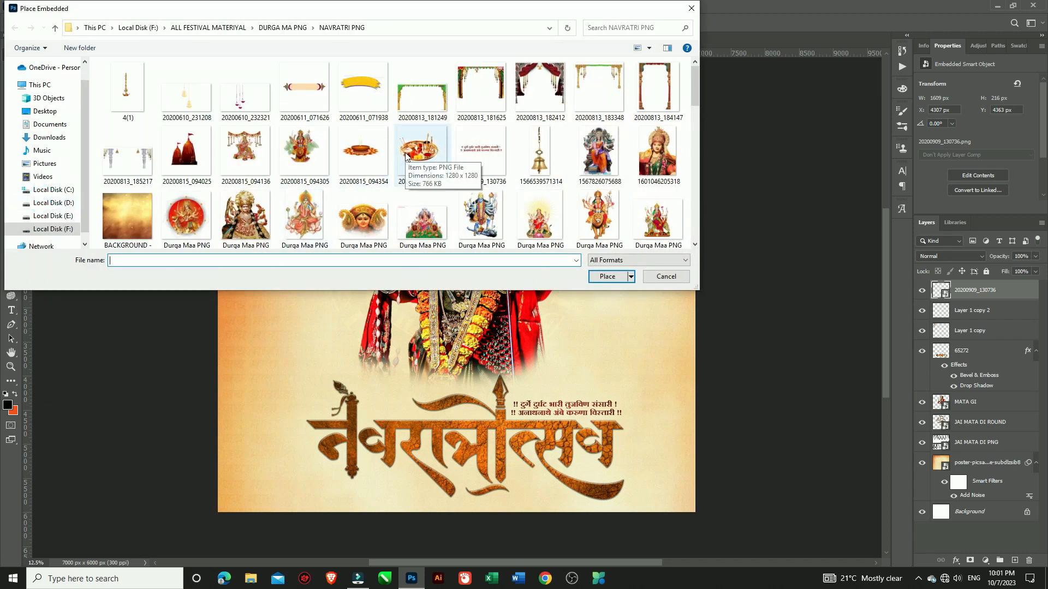
left_click(539, 161)
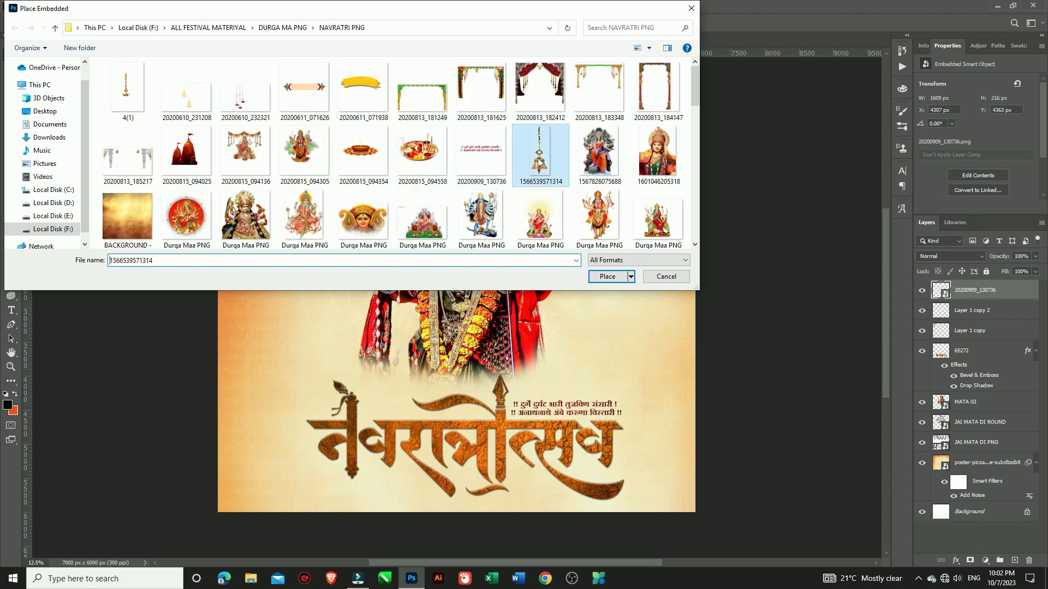
left_click(603, 277)
left_click_drag(456, 367, 348, 222)
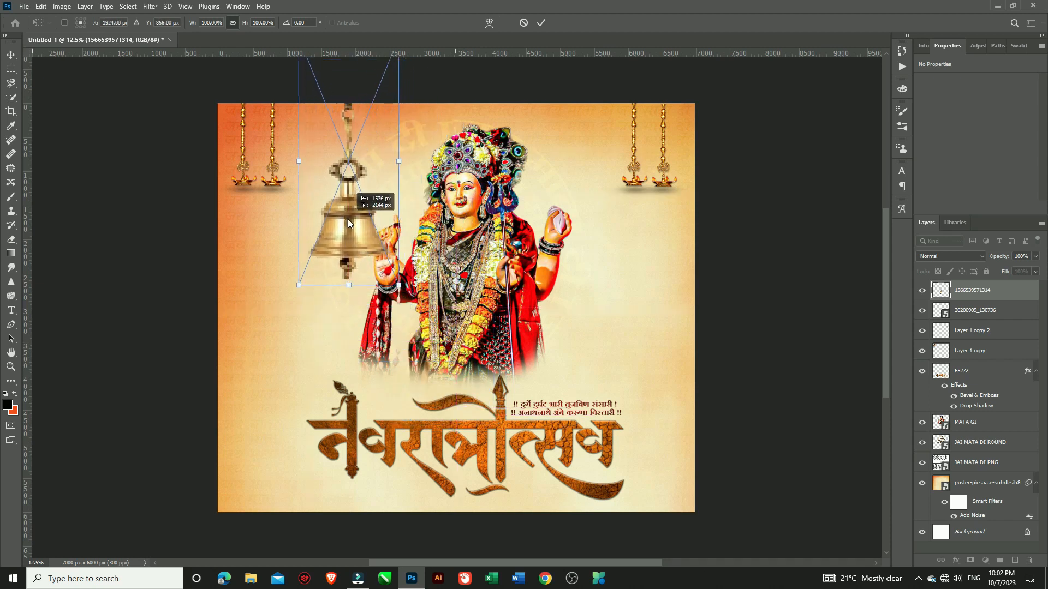
left_click_drag(399, 286, 353, 177)
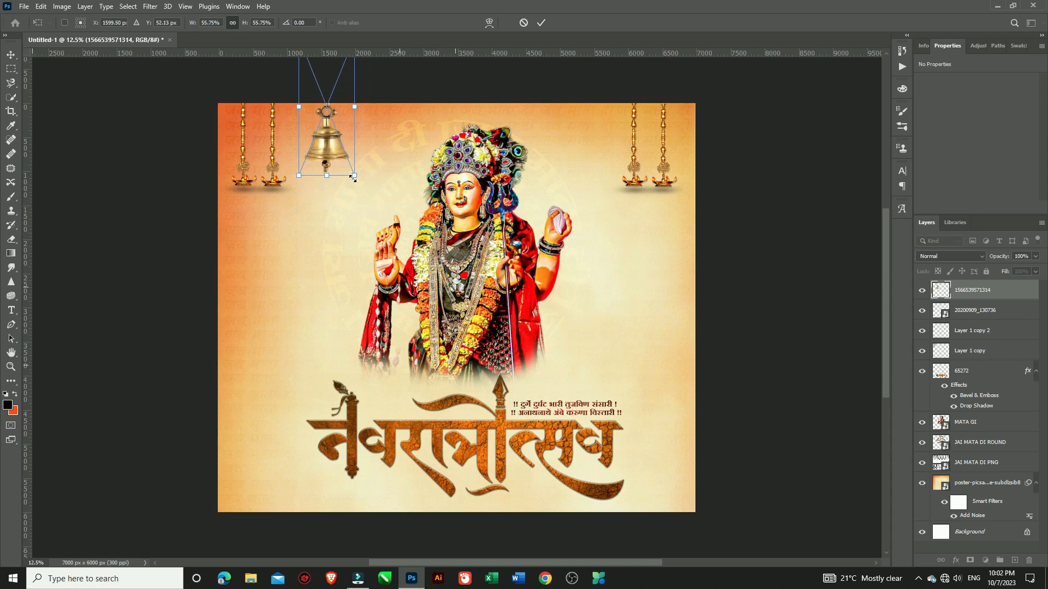
left_click_drag(328, 137, 345, 205)
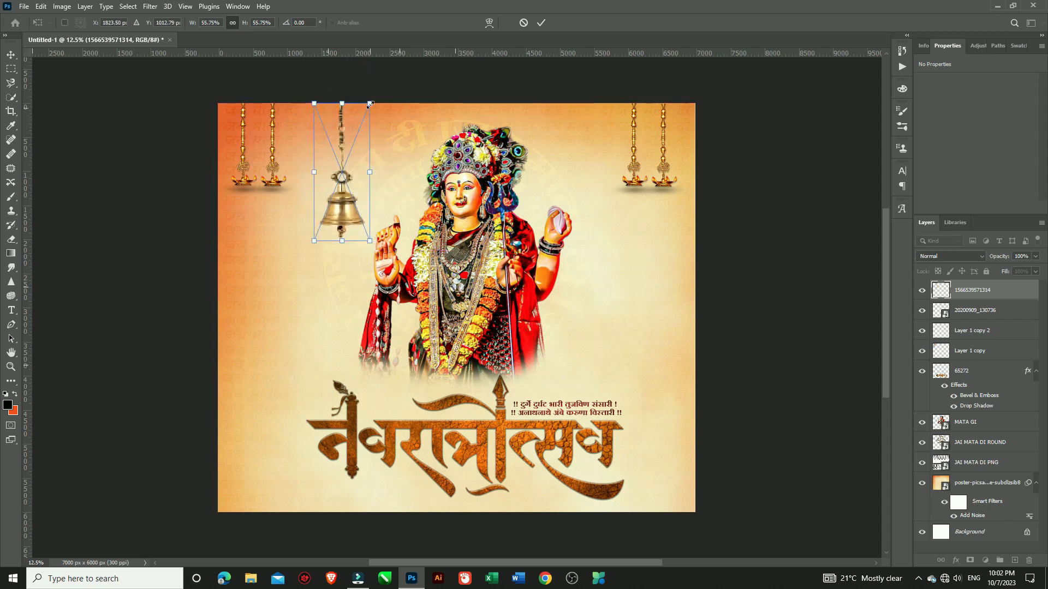
- Rotate the bell about 21.67° and position it beside the left lamps at X 1302 px, Y -293 px
left_click_drag(366, 102, 393, 122)
left_click_drag(340, 177, 359, 174)
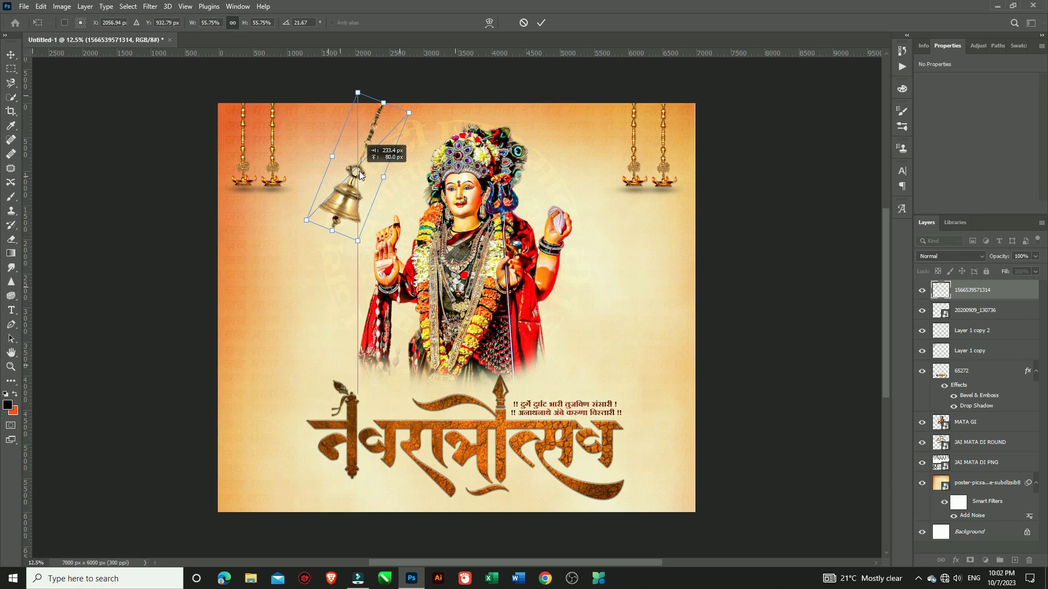
left_click_drag(359, 174, 359, 173)
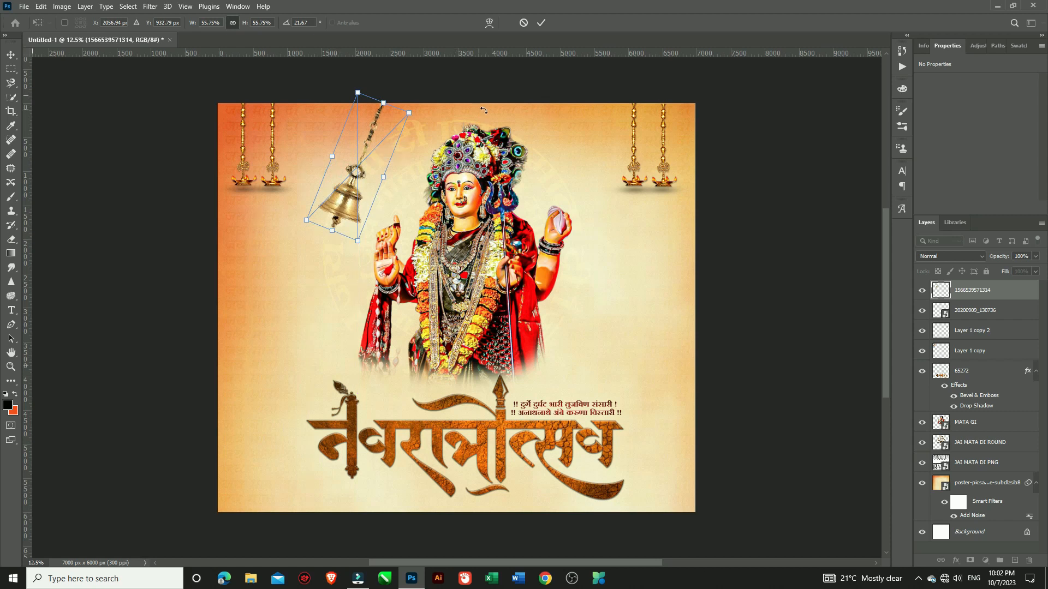
left_click(541, 23)
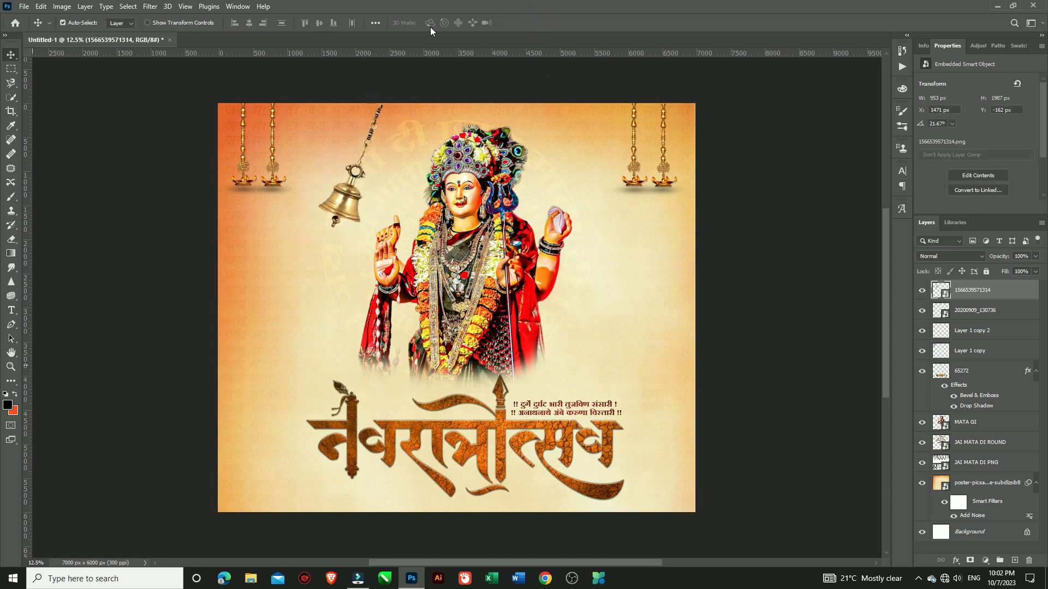
left_click_drag(356, 166, 346, 162)
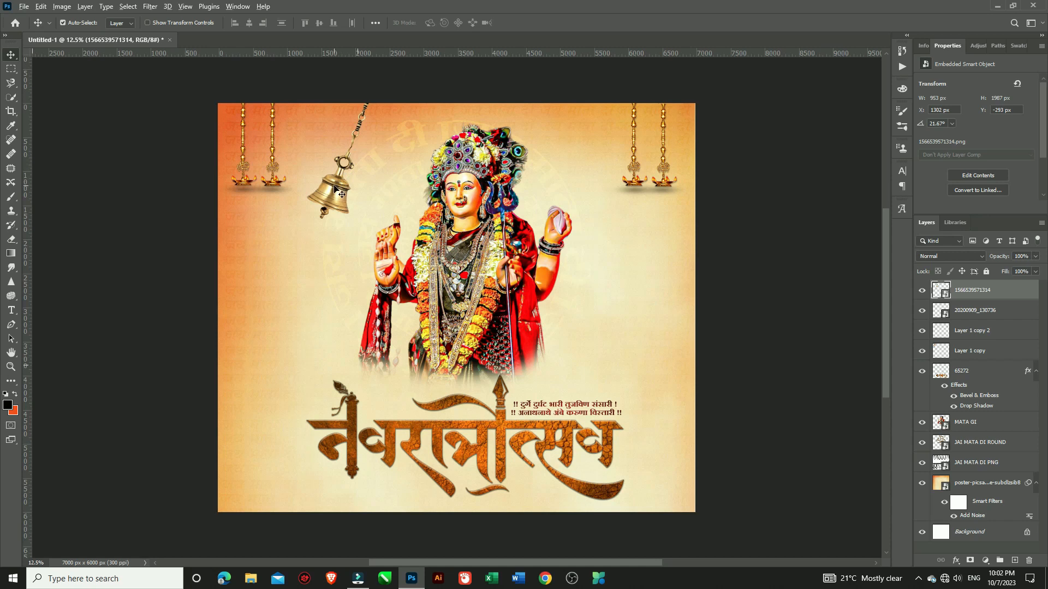
- Duplicate the bell beside the right lamps, flip the copy horizontally and align it at X 4991 px, Y -293 px
left_click_drag(334, 188, 584, 197)
right_click(584, 196)
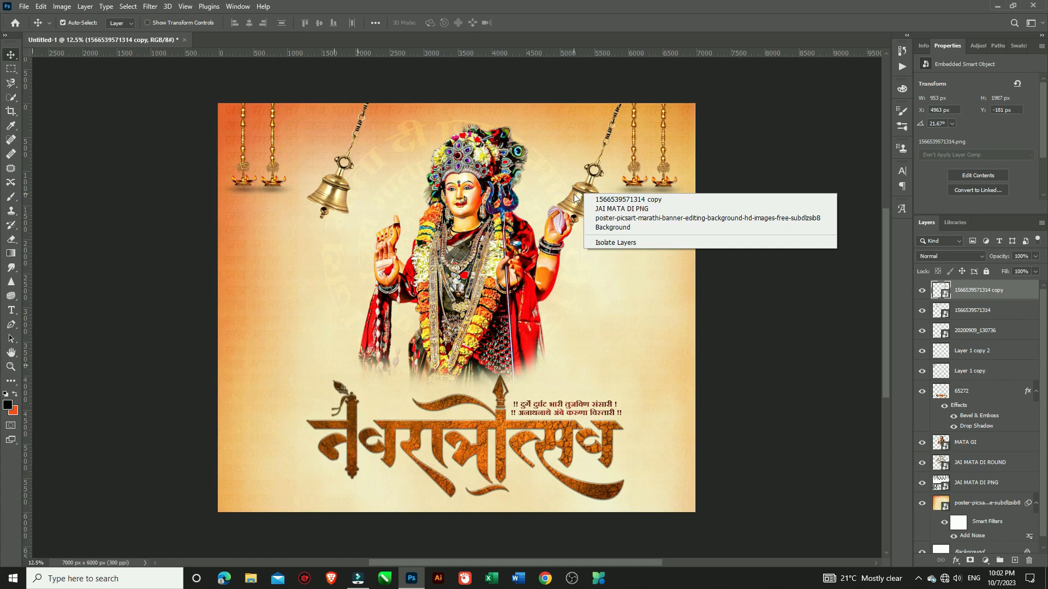
left_click(574, 195)
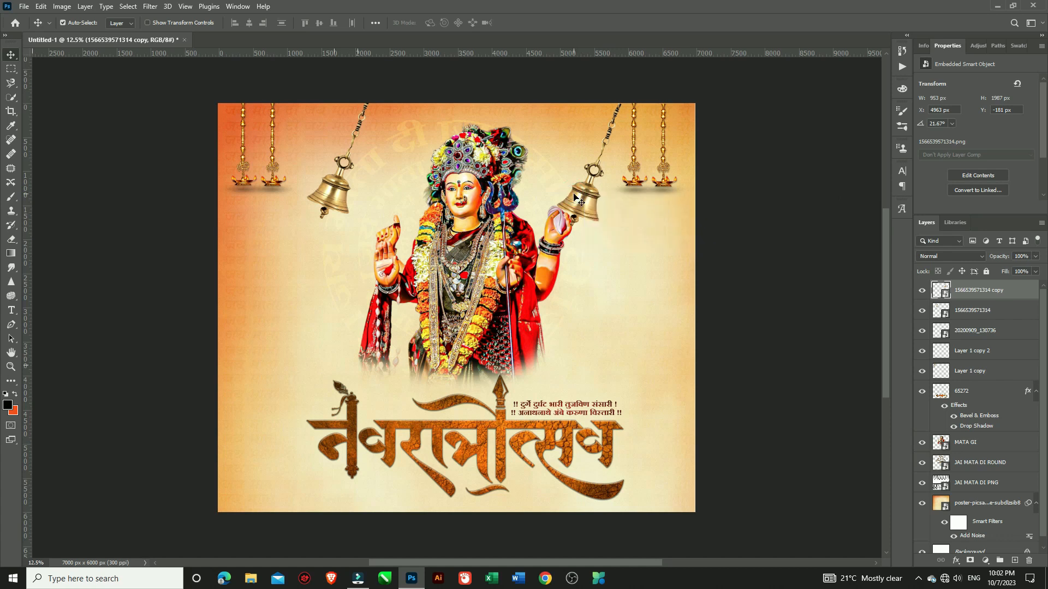
key("ctrl+t")
right_click(574, 198)
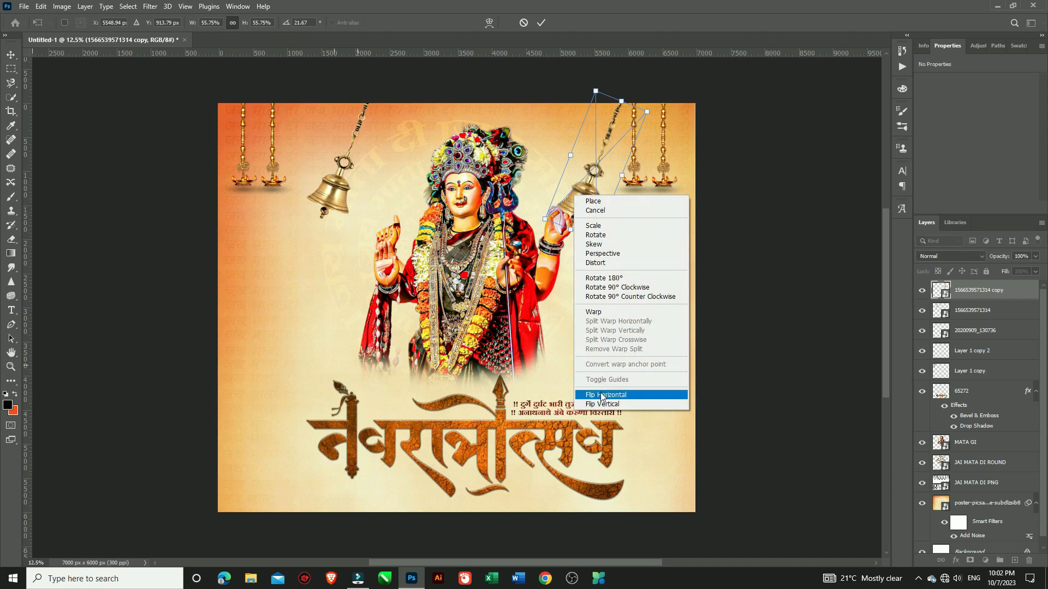
left_click(602, 395)
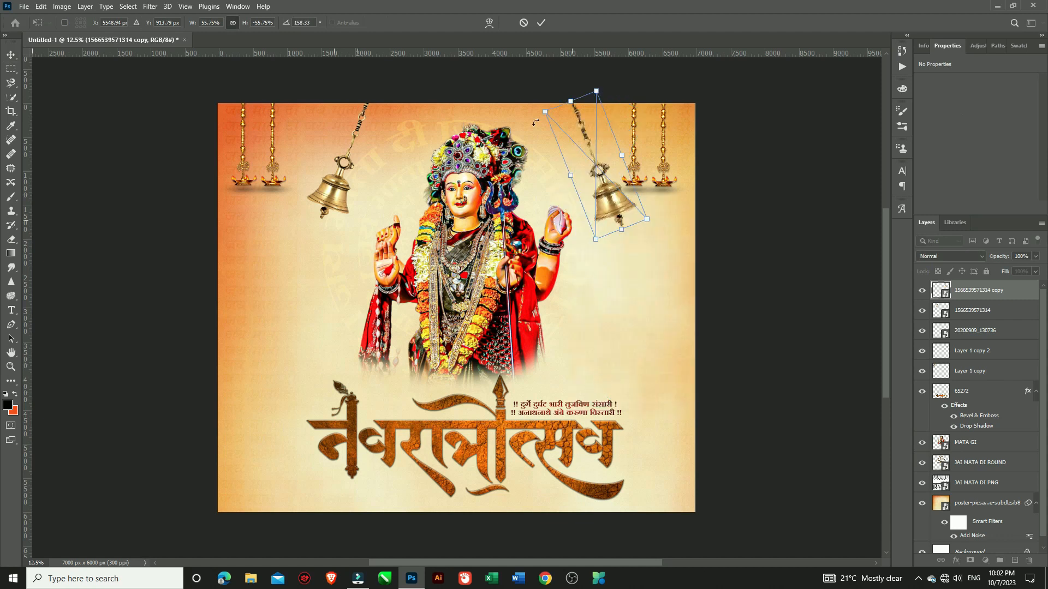
left_click(541, 22)
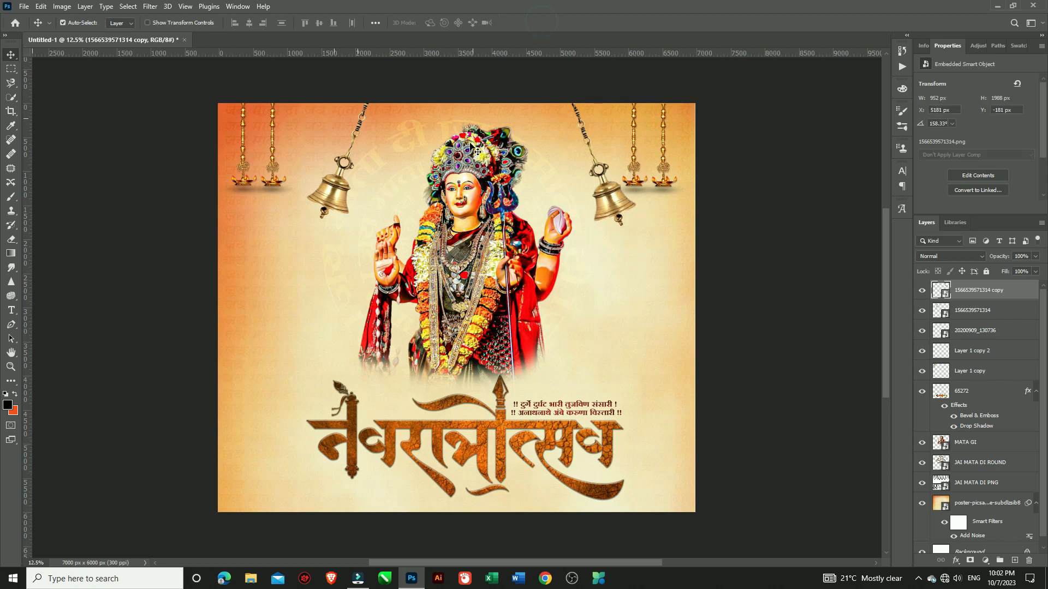
left_click_drag(608, 193, 596, 192)
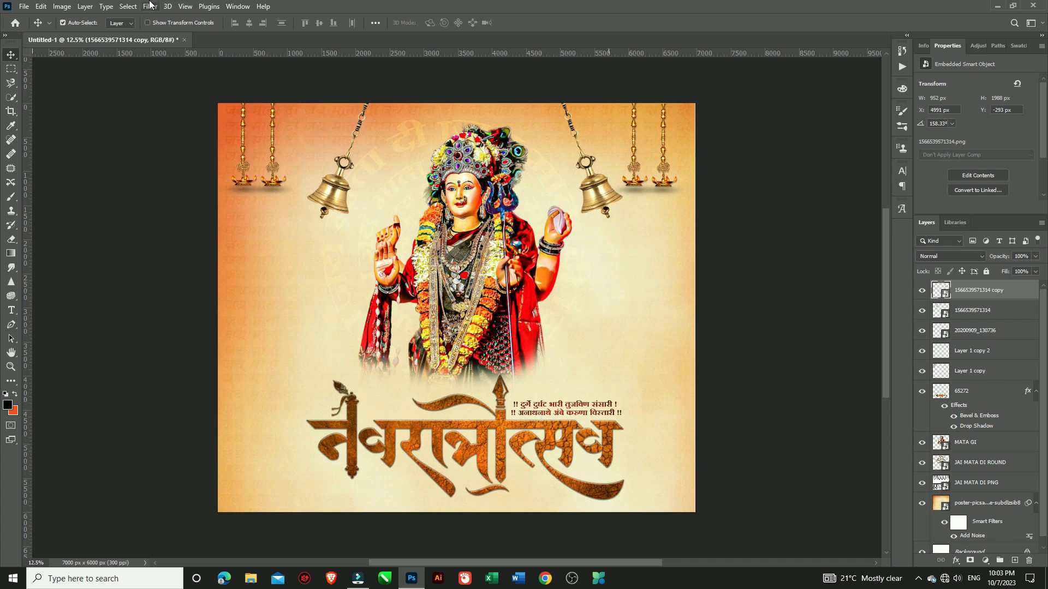
left_click(25, 6)
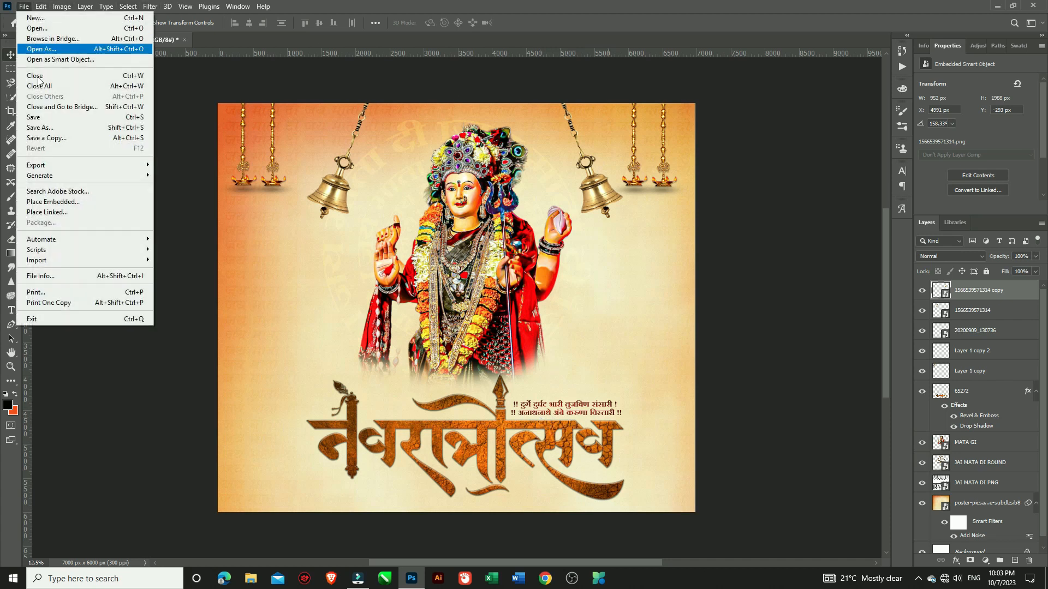
left_click(43, 213)
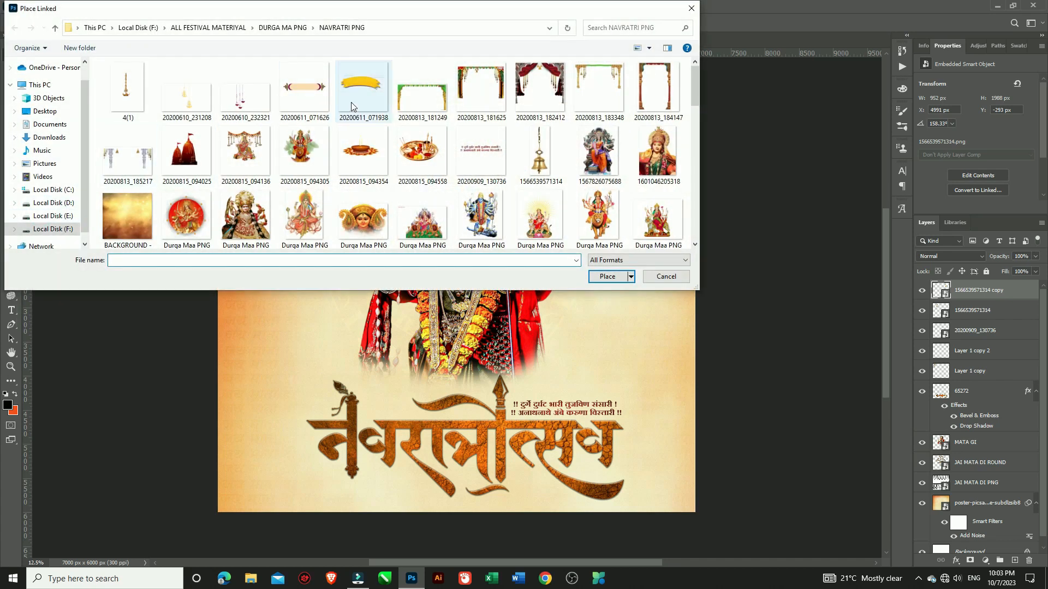
left_click(691, 8)
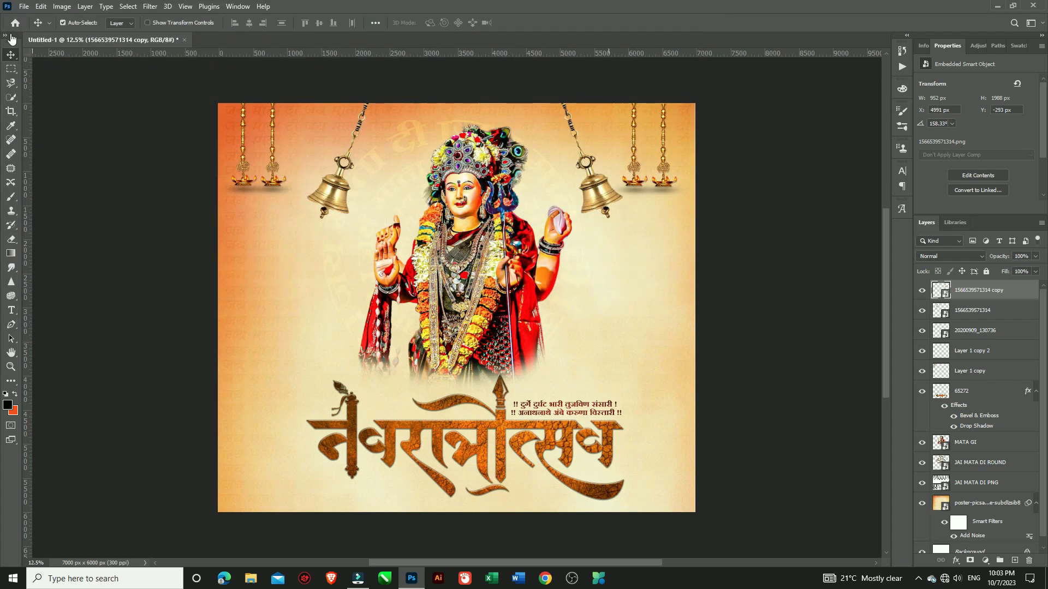
- Embed the image Durga Maa PNG [Technical Sk No.1]-68 and place it above the left part of the title at X 1816 px, Y 3659 px
left_click(24, 7)
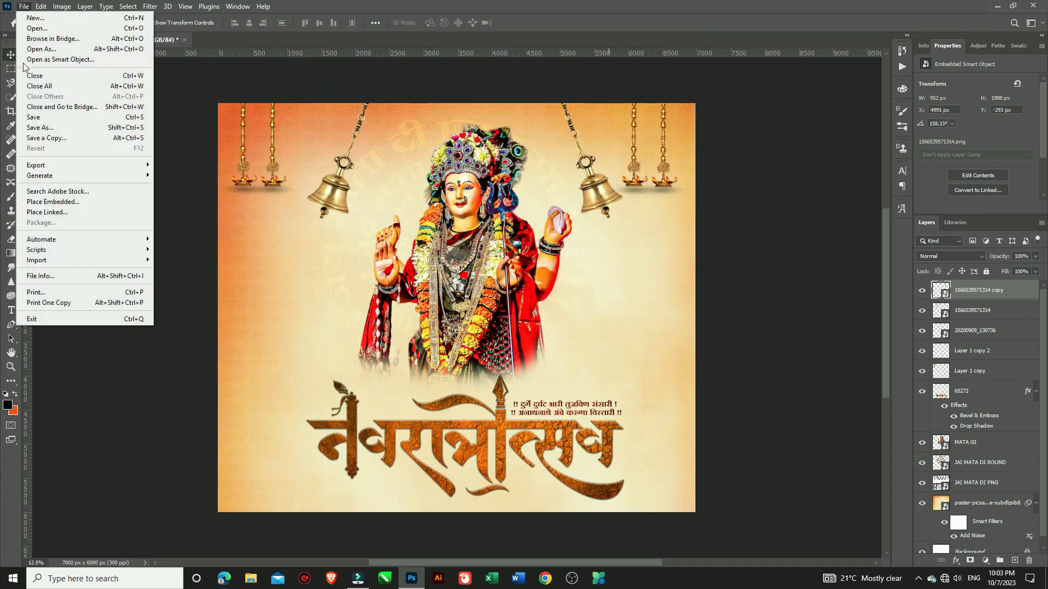
left_click(47, 202)
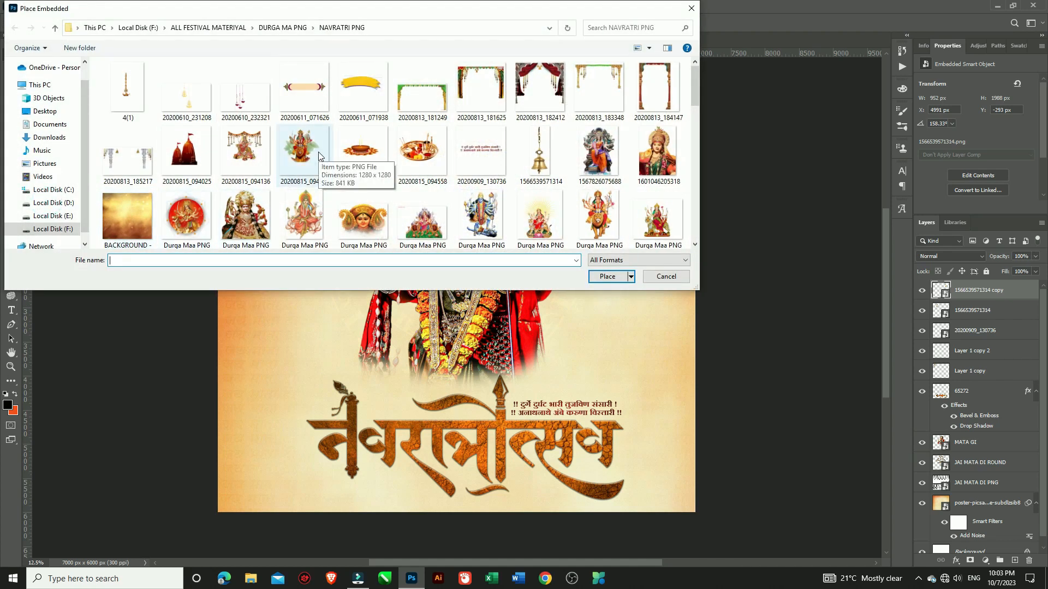
scroll(319, 156, "down", 1)
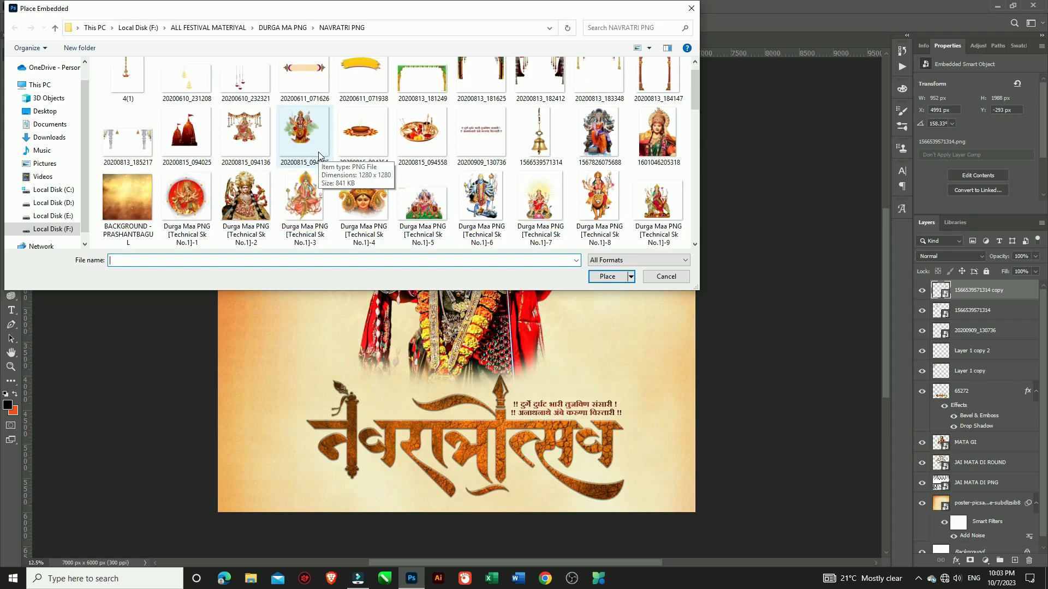
scroll(320, 155, "down", 3)
scroll(320, 155, "down", 3)
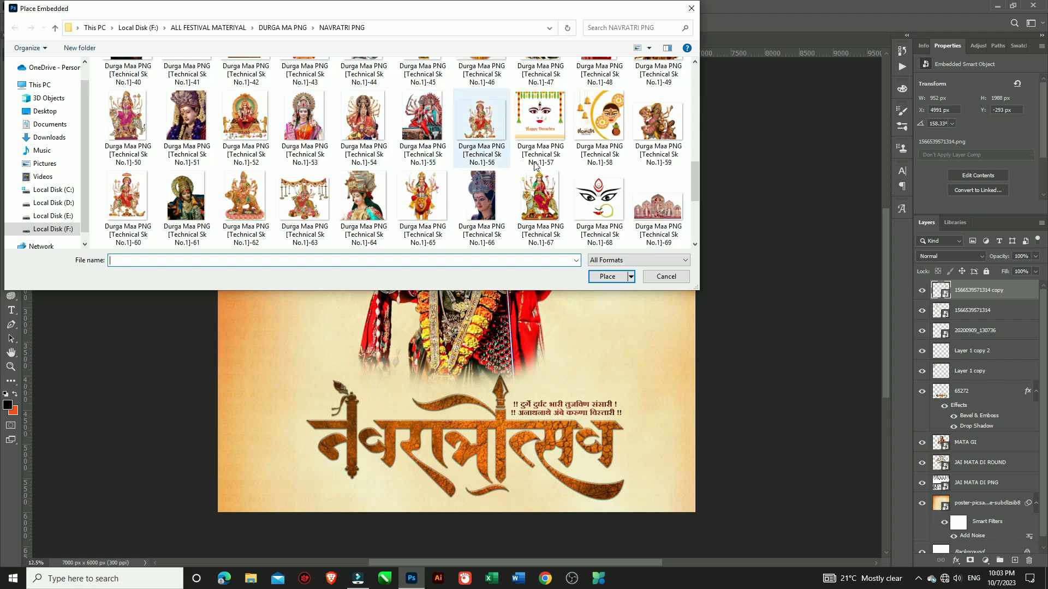
left_click(600, 193)
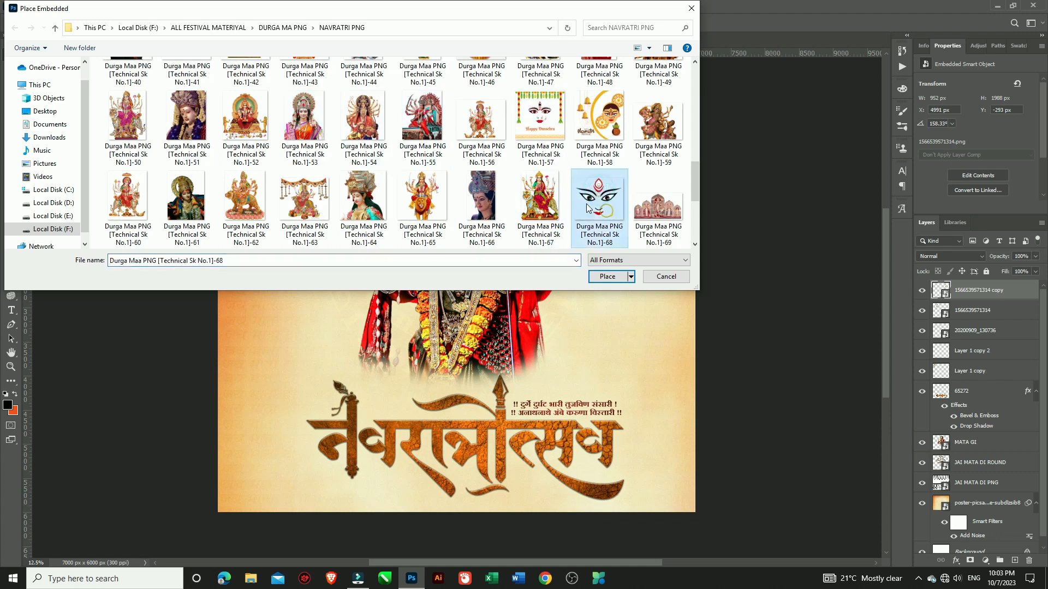
left_click(609, 279)
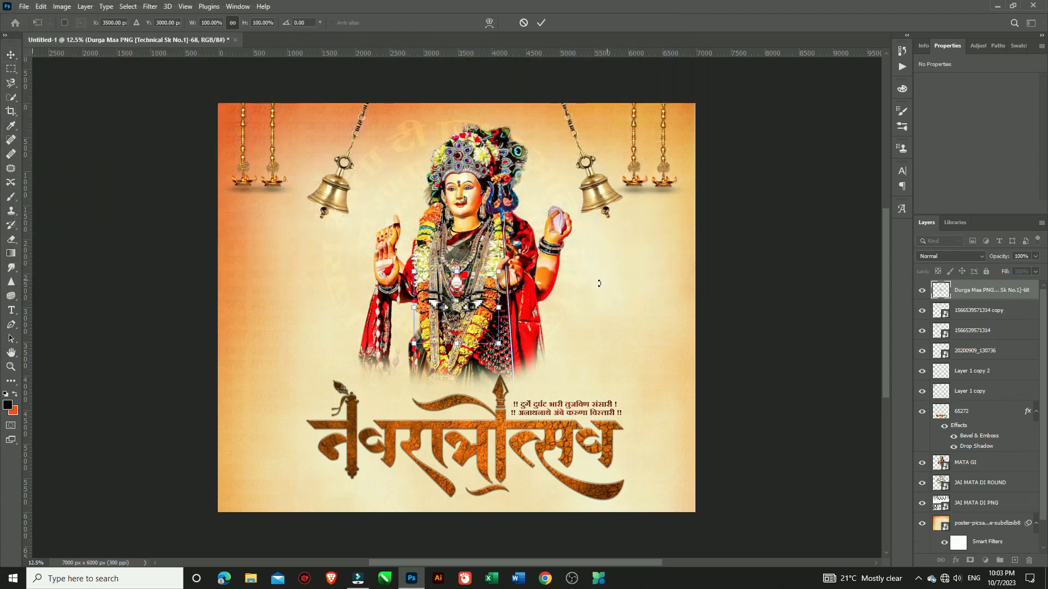
left_click_drag(460, 309, 385, 391)
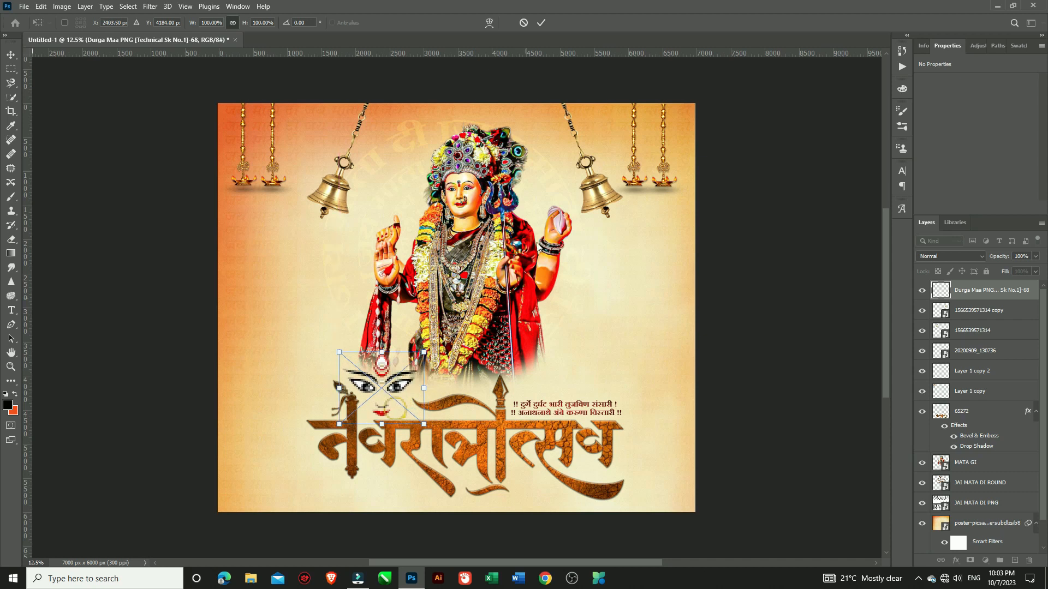
left_click(540, 22)
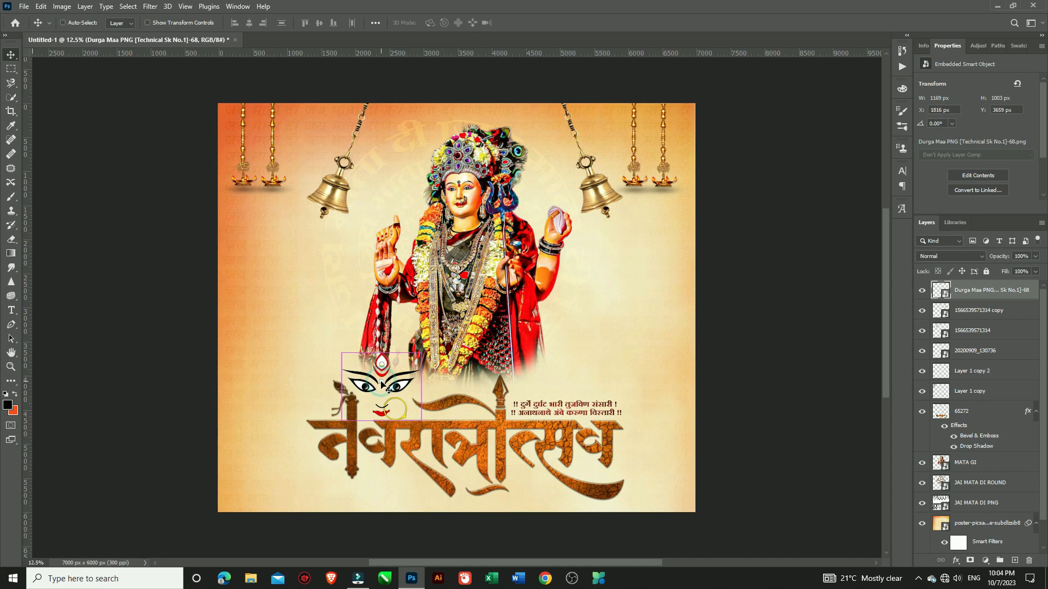
- Scale the goddess face graphic to about 80.8% just above the title's left part and set its blend mode to Overlay
key("ctrl+t")
left_click_drag(422, 424, 383, 396)
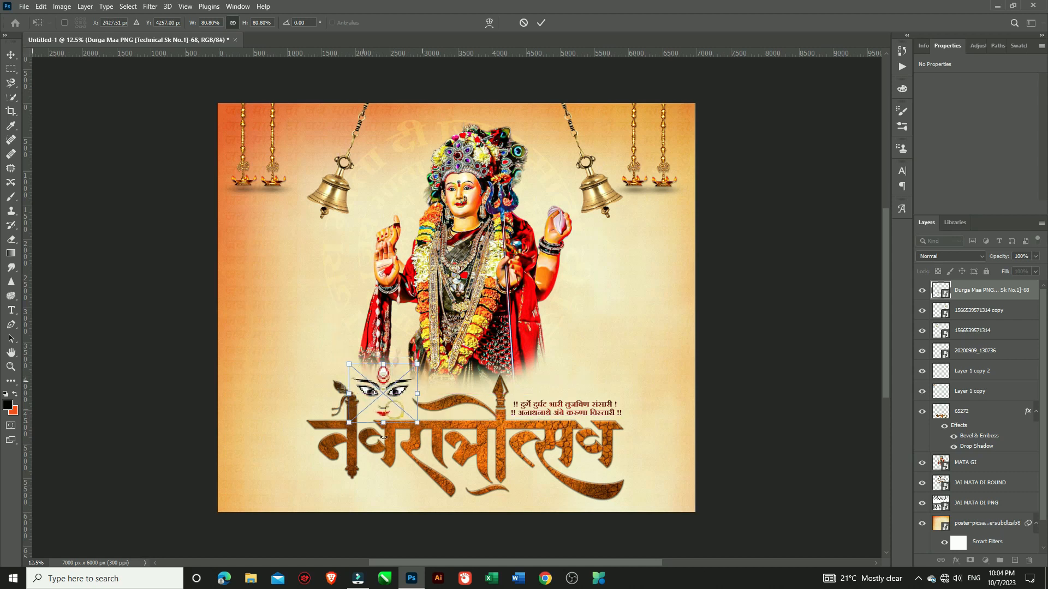
left_click(540, 23)
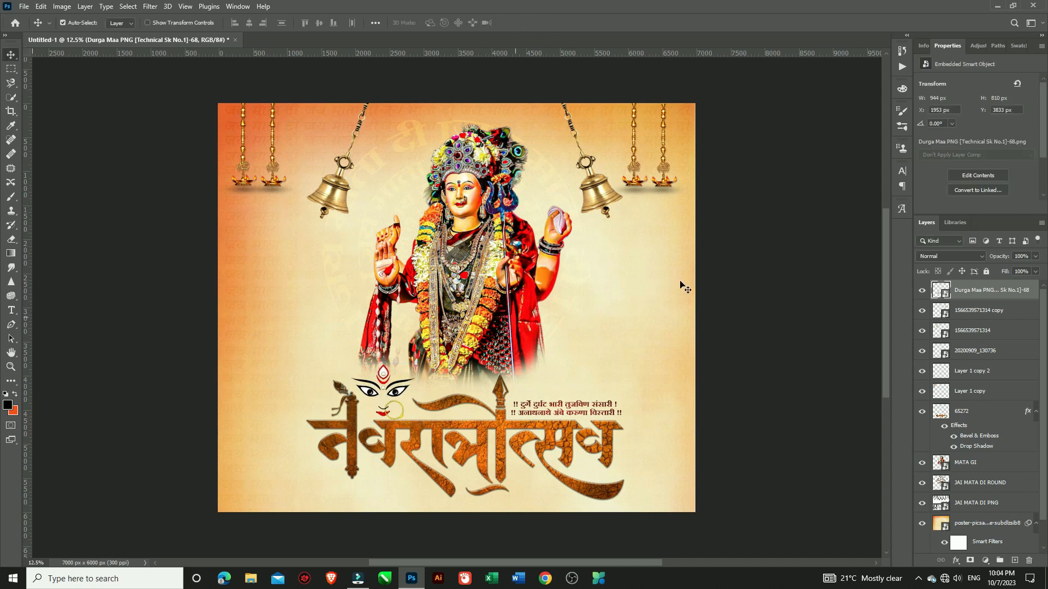
left_click(980, 259)
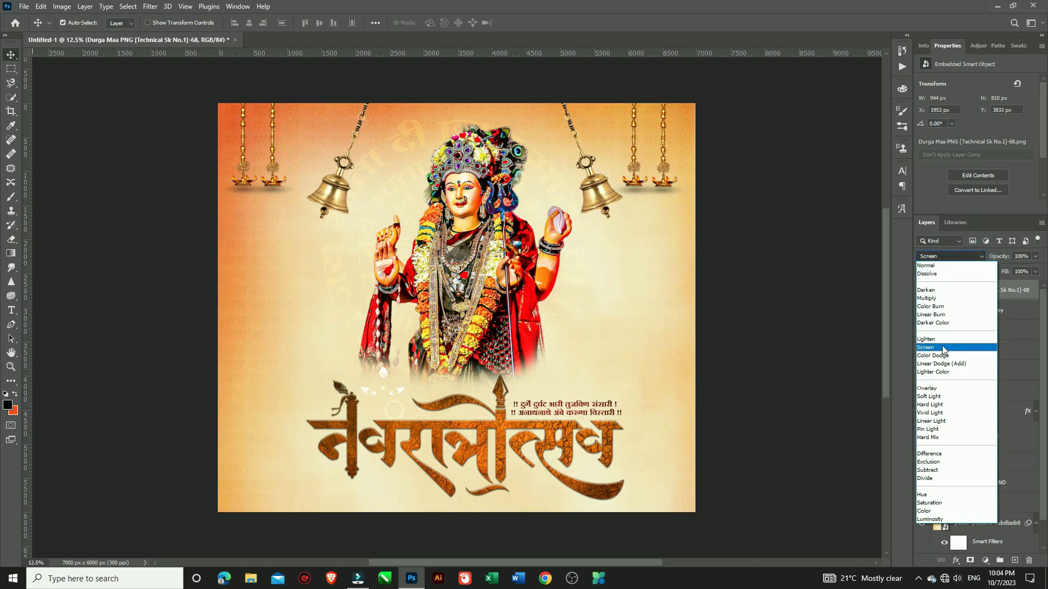
left_click(950, 391)
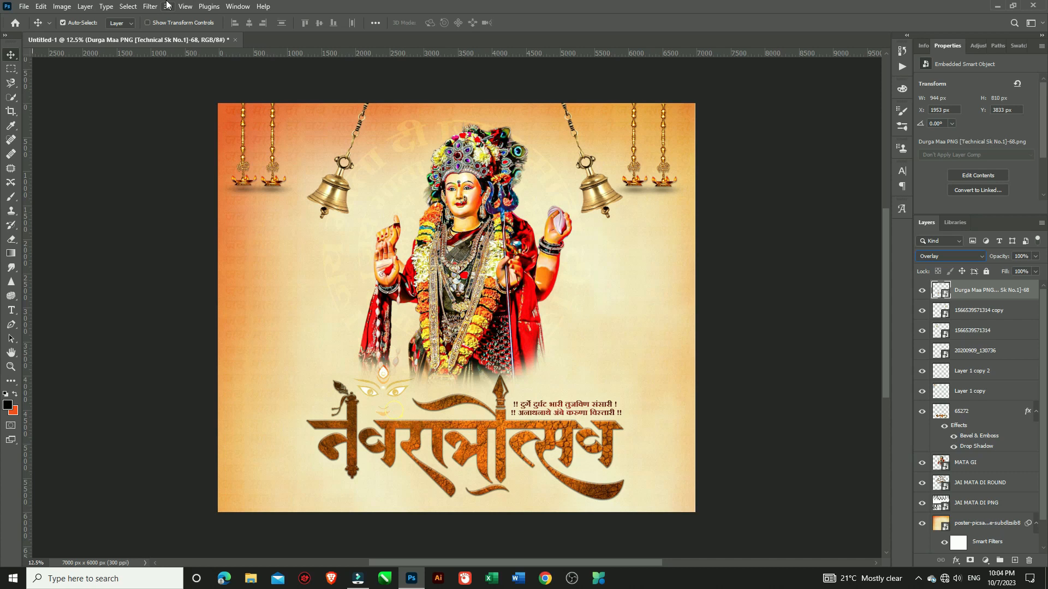
- Quick-export the banner as a PNG named DURGA MATA BANNER in the Pictures folder
left_click(24, 6)
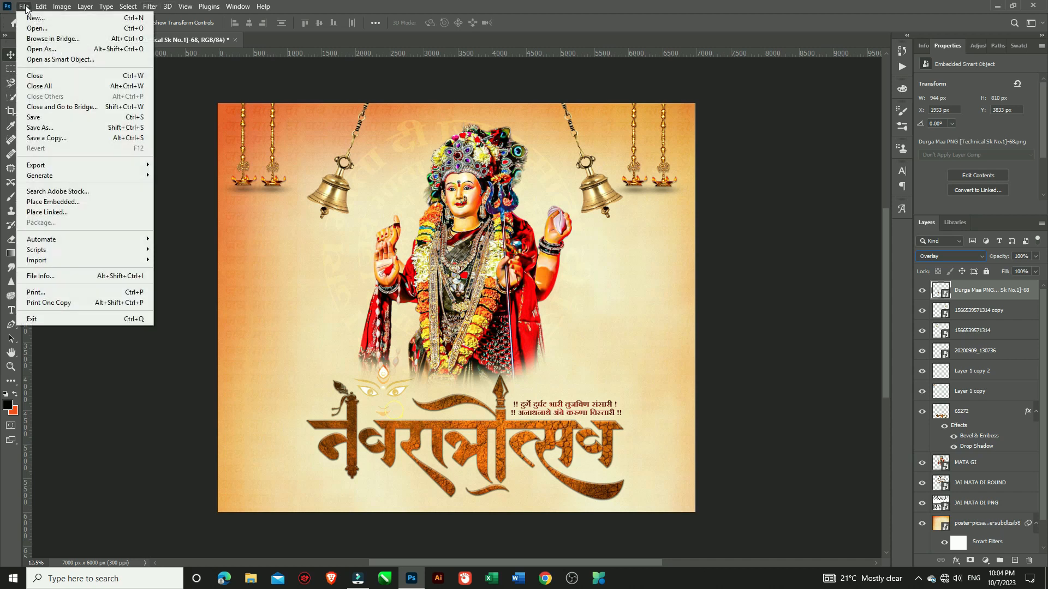
mouse_move(61, 169)
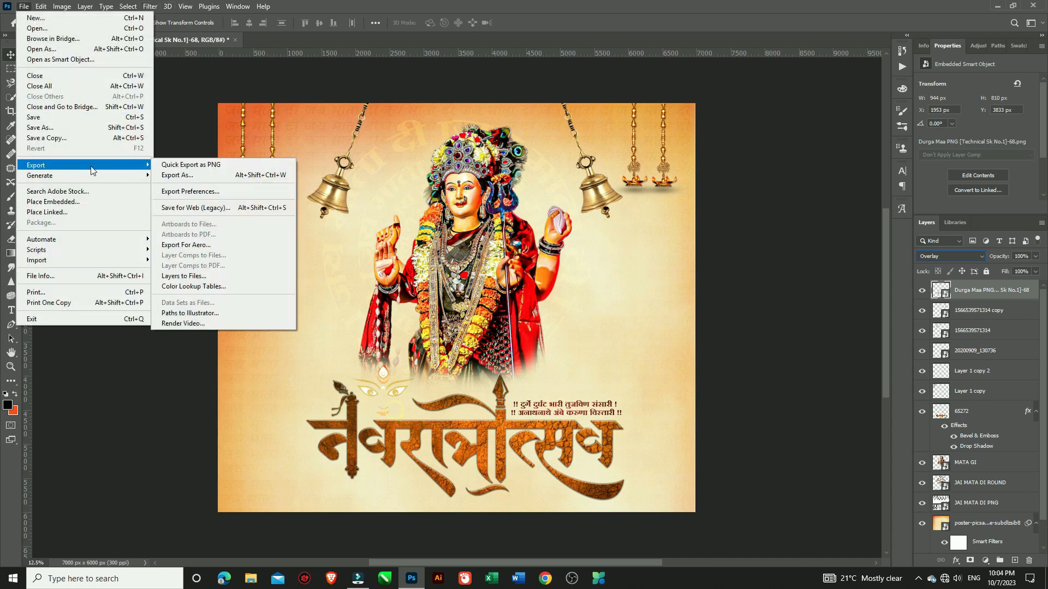
left_click(188, 166)
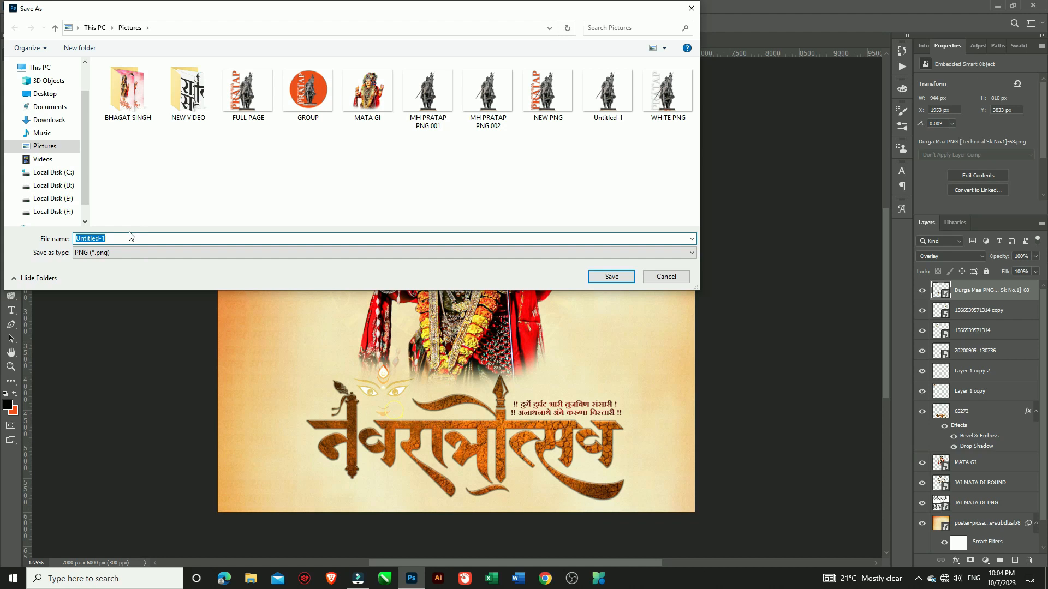
type("DURGA MATA BANNER")
left_click(612, 277)
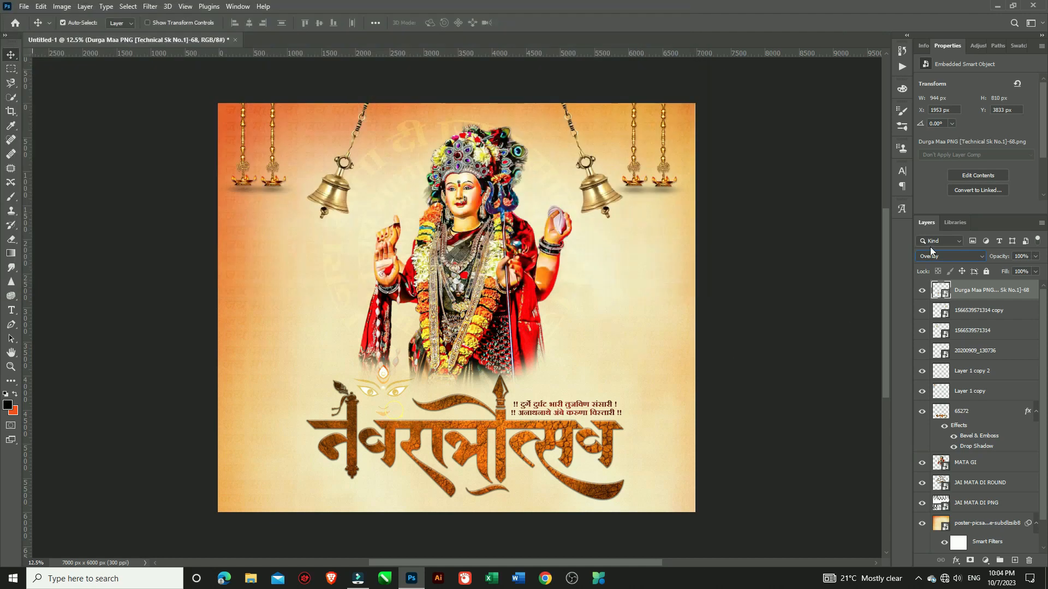
- Switch to File Explorer and locate the exported banner in the Pictures folder
left_click(997, 6)
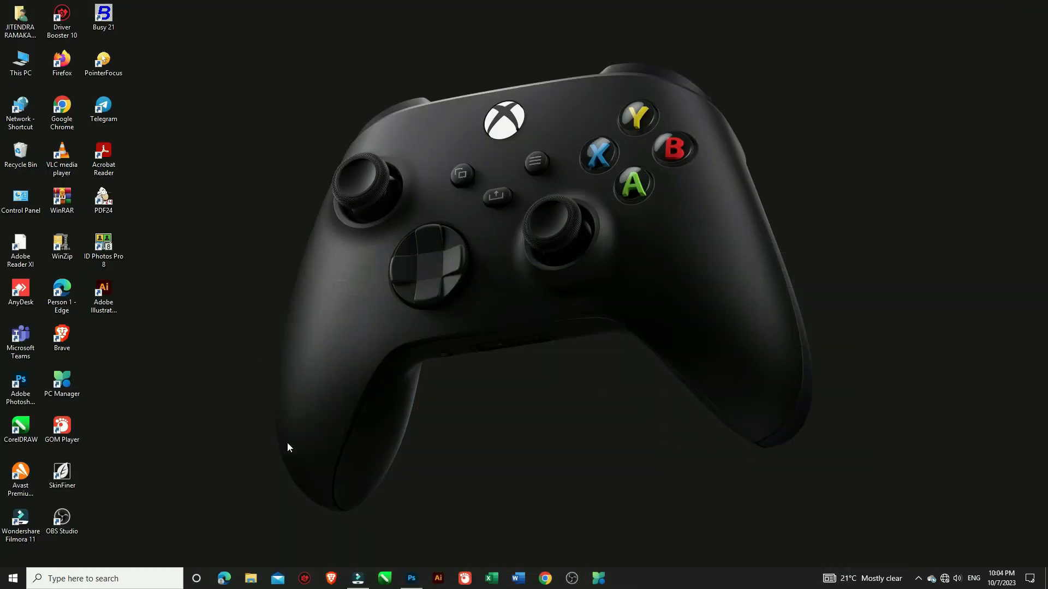
left_click(251, 578)
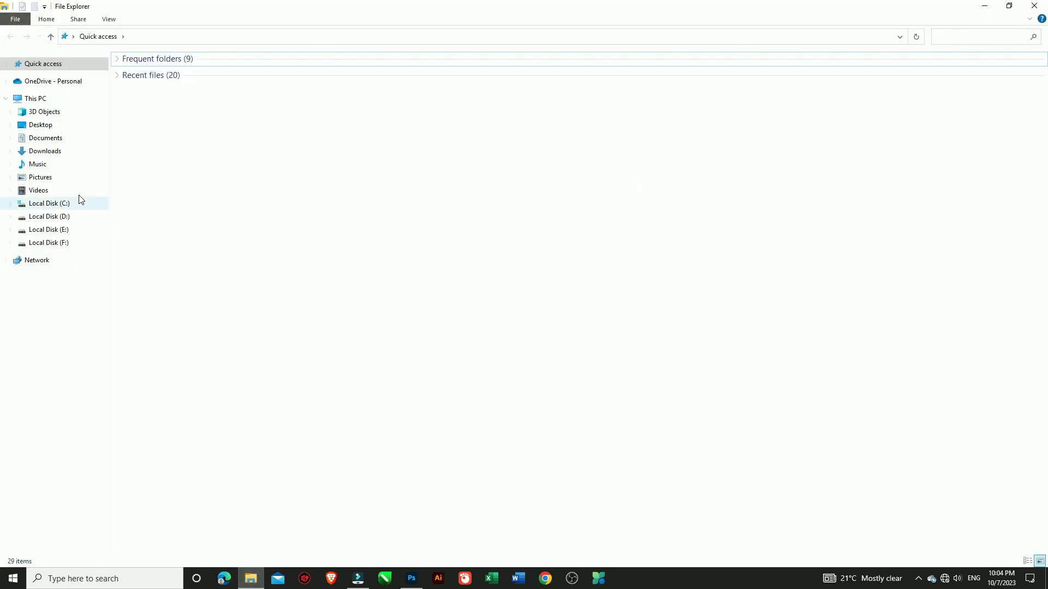
left_click(45, 177)
left_click(446, 225)
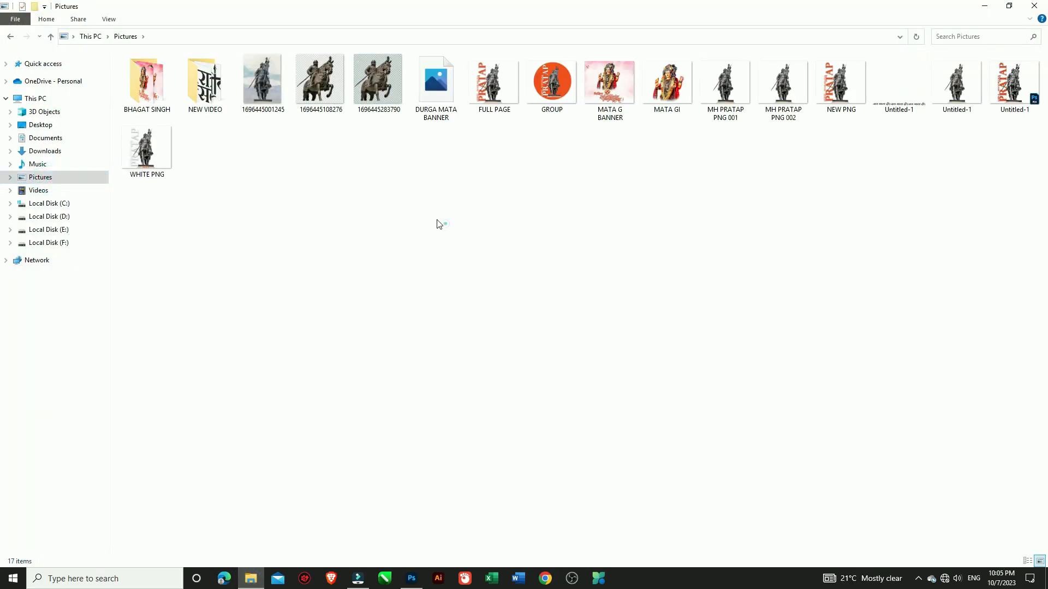
double_click(148, 96)
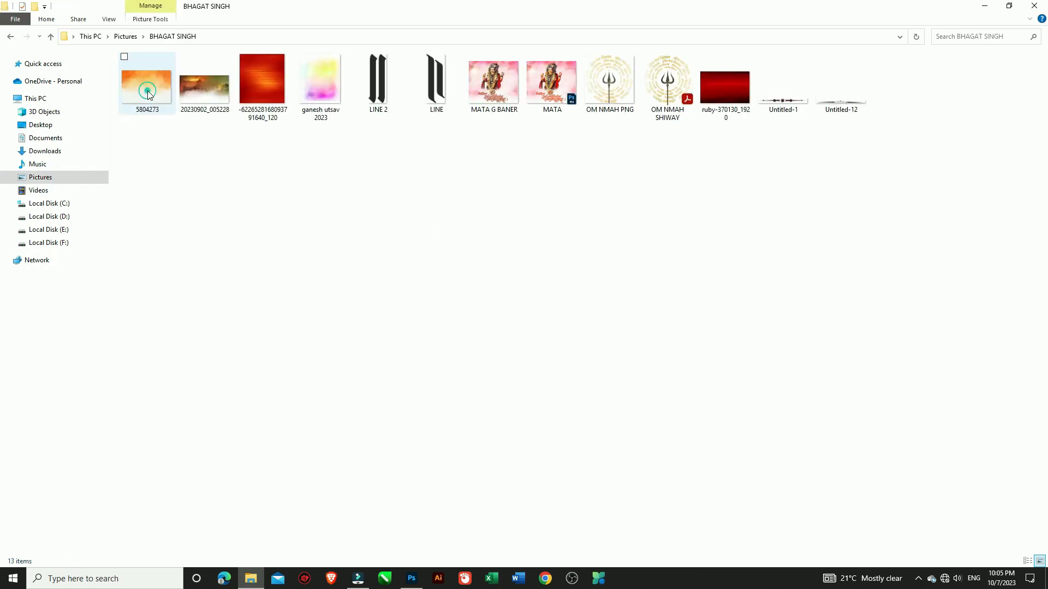
left_click(10, 36)
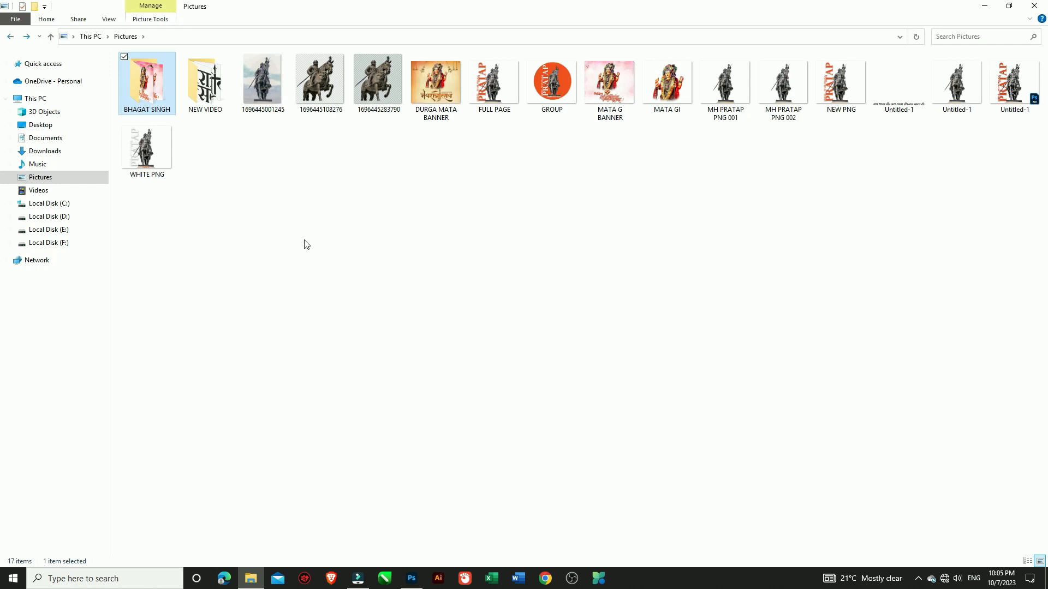
left_click(346, 215)
- Check the file properties of DURGA MATA BANNER and open the image for viewing
right_click(429, 102)
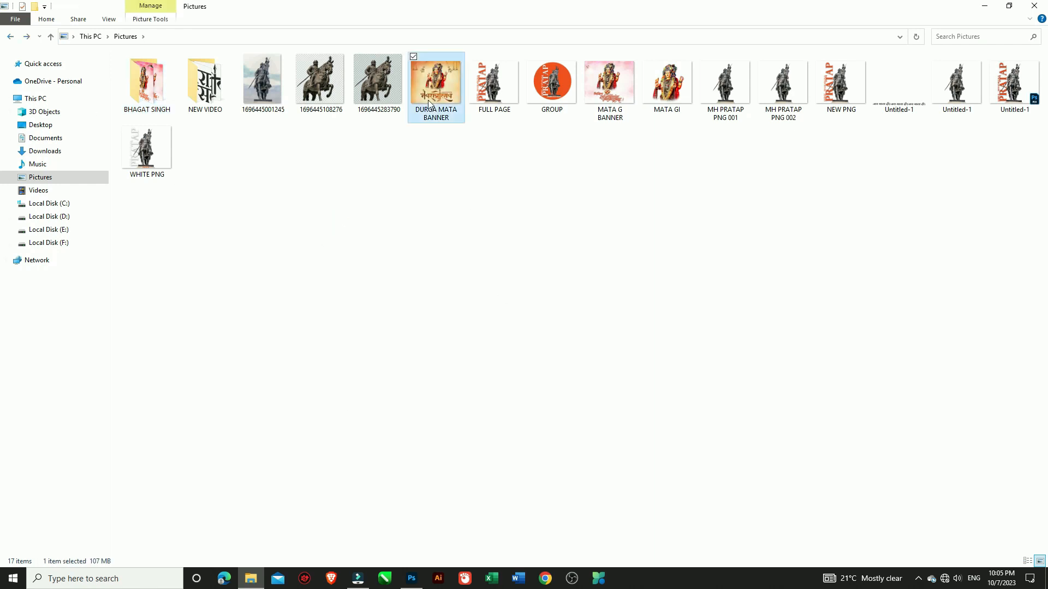
left_click(471, 519)
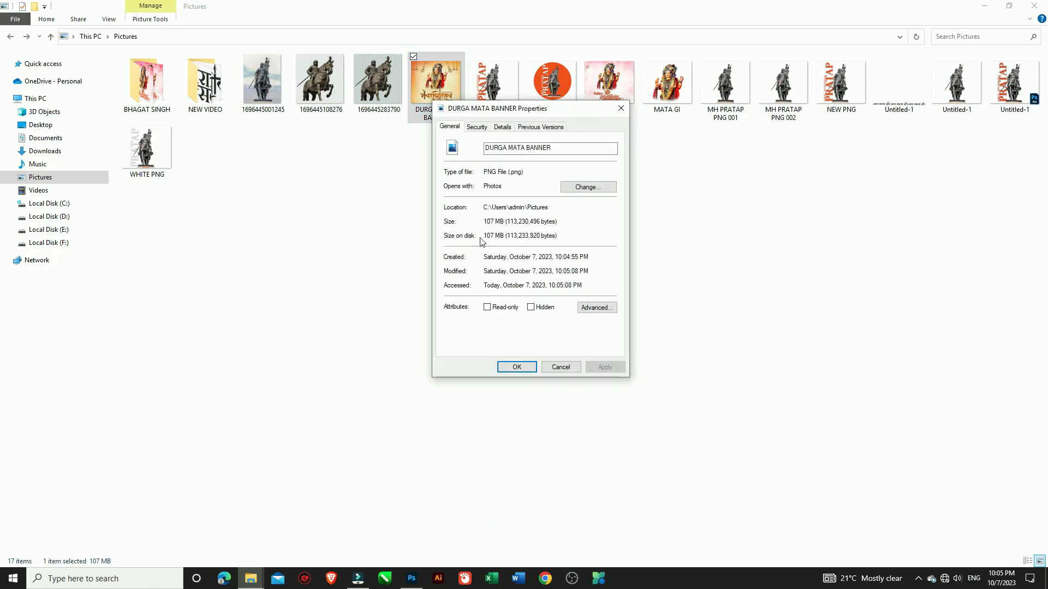
left_click(515, 368)
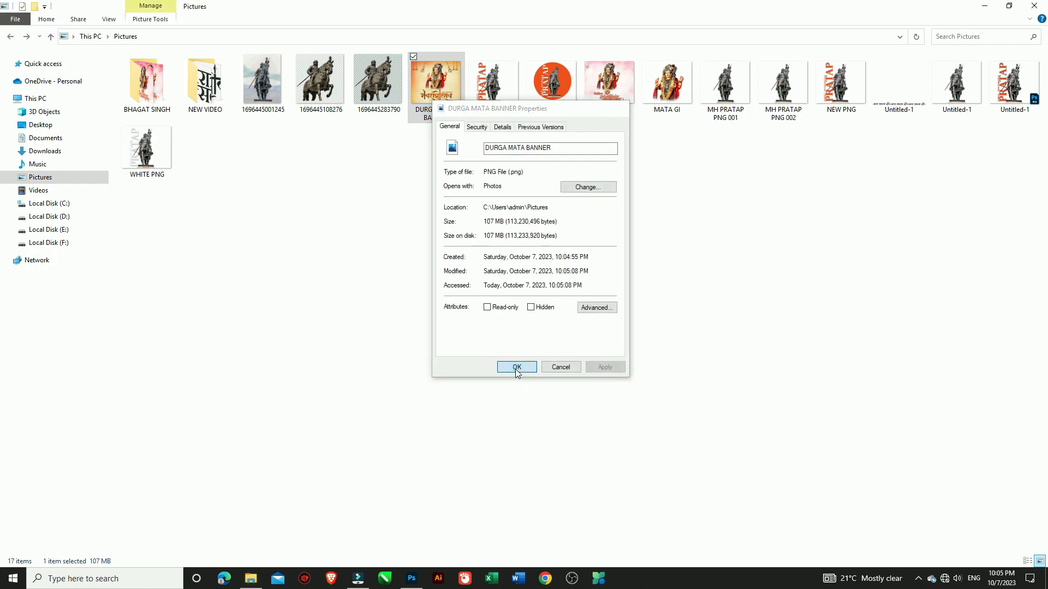
left_click(392, 250)
double_click(438, 86)
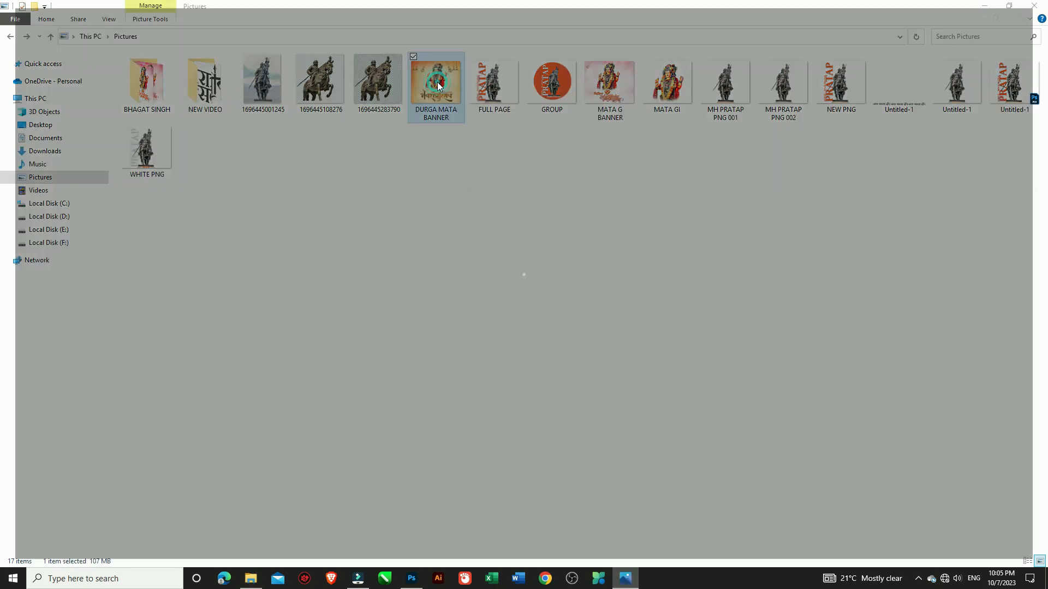